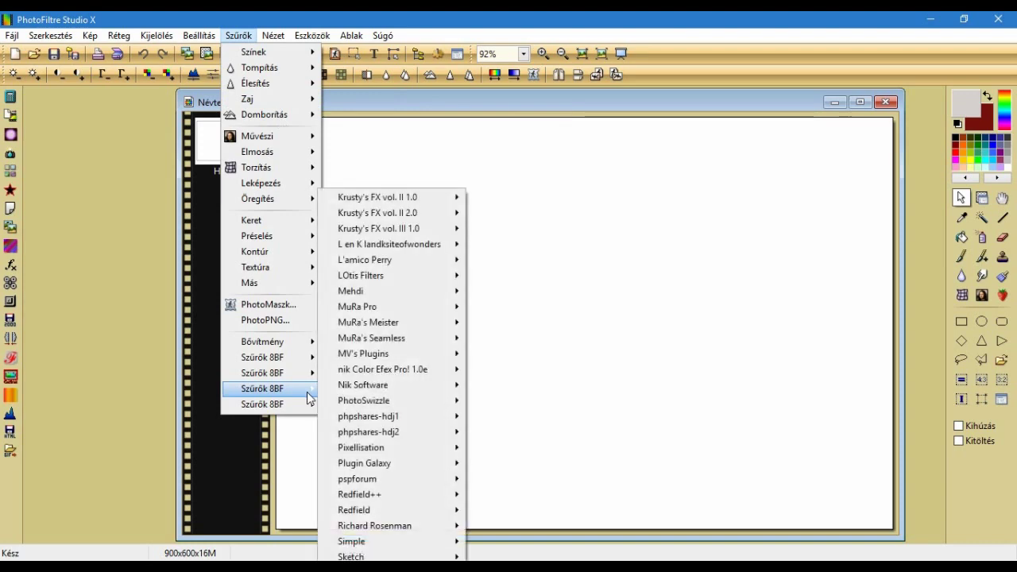
Start MuRa's Meister Cloud filter and set FG to the saved light grey custom colour and BG to the dark red one.
mouse_move(415, 322)
left_click(477, 324)
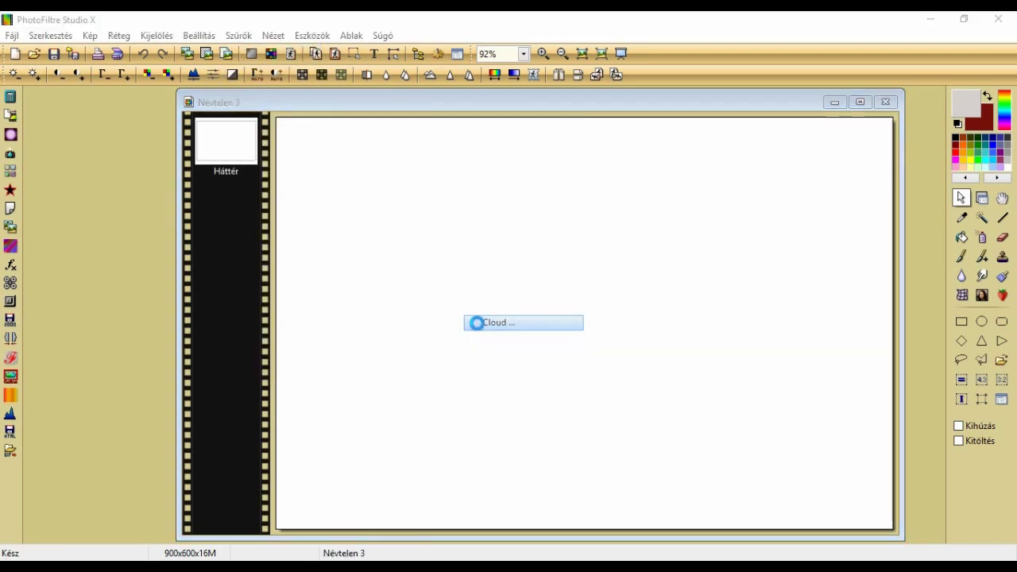
left_click_drag(376, 56, 584, 170)
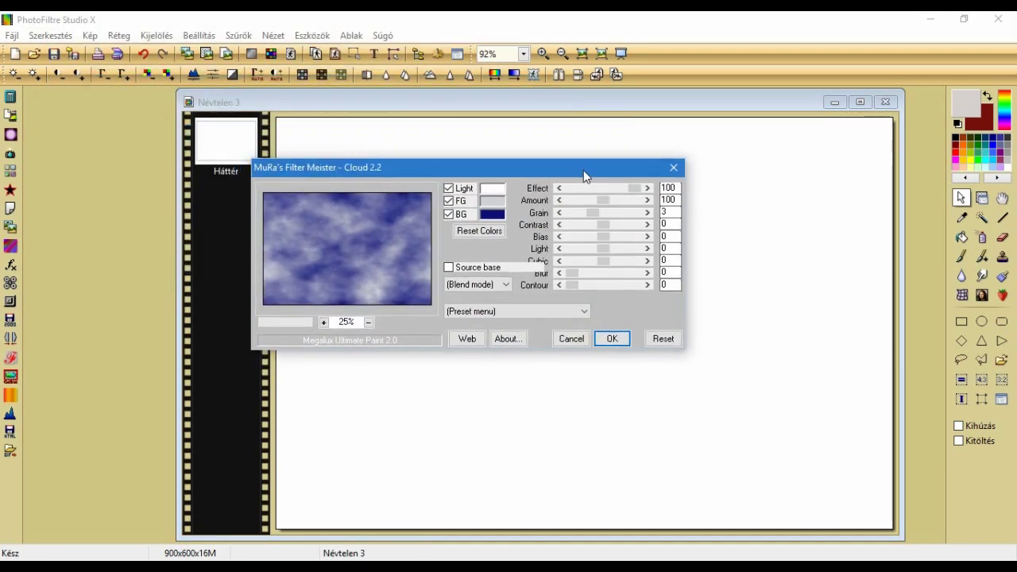
left_click(492, 201)
left_click(357, 290)
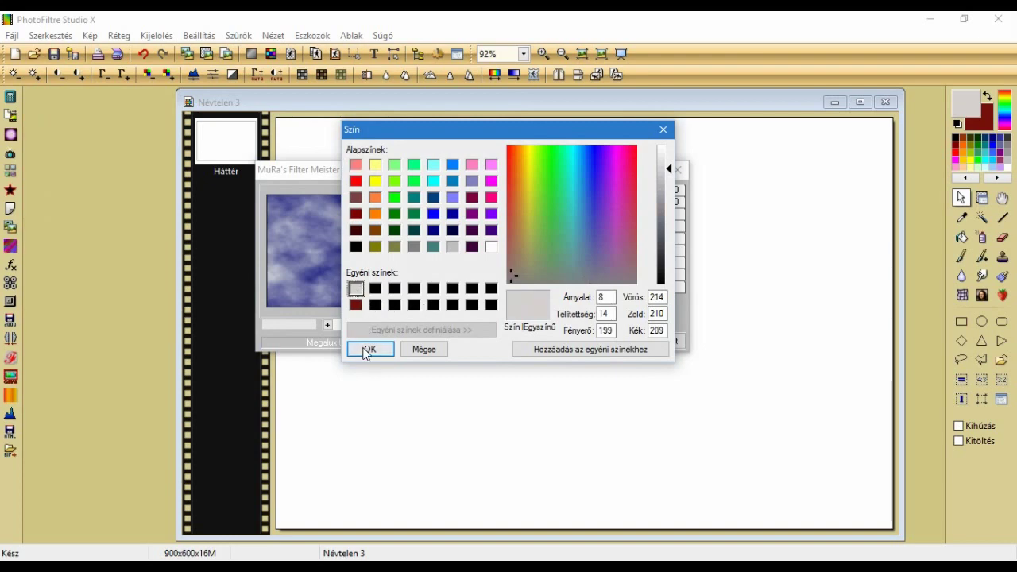
left_click(370, 348)
left_click(490, 221)
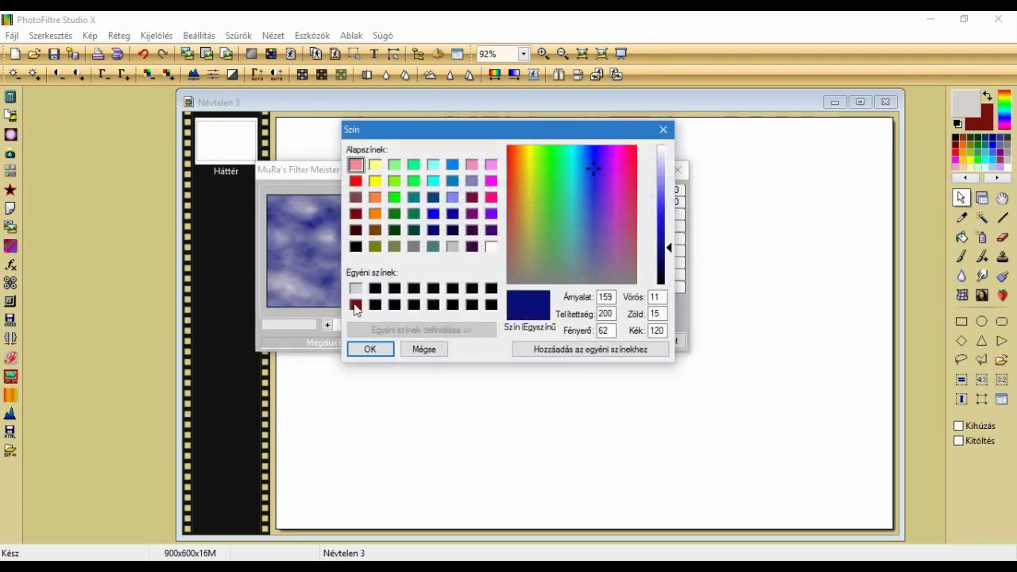
left_click(357, 300)
left_click(368, 347)
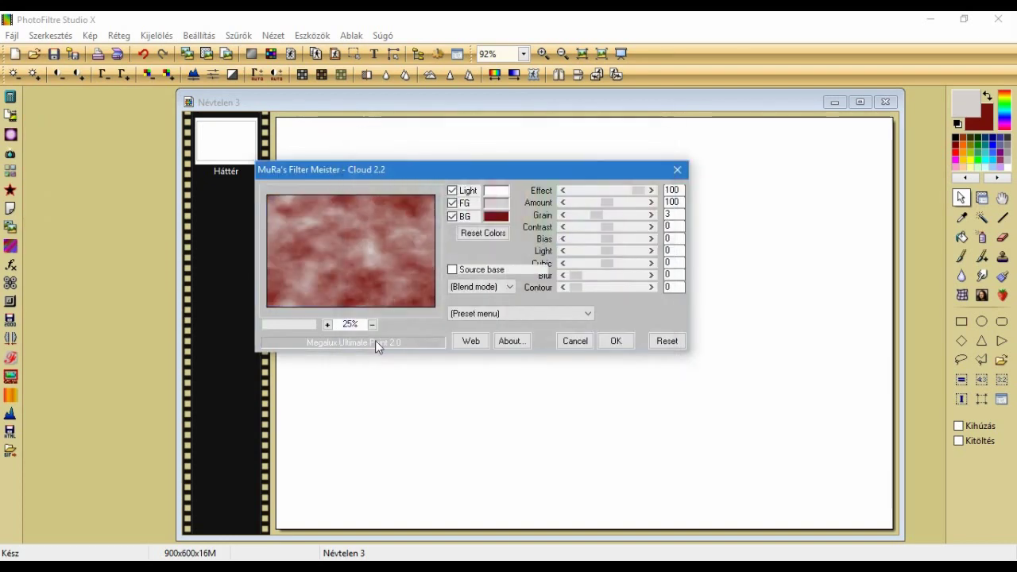
Set the Cloud filter's Grain to 1, Bias to 20 and Light to -40.
double_click(671, 215)
type("1")
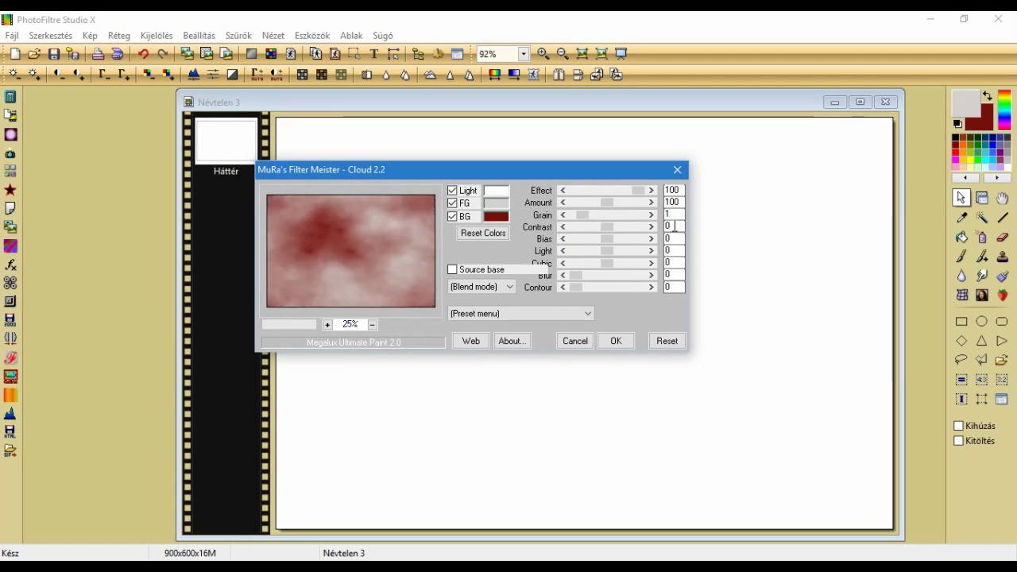
double_click(671, 238)
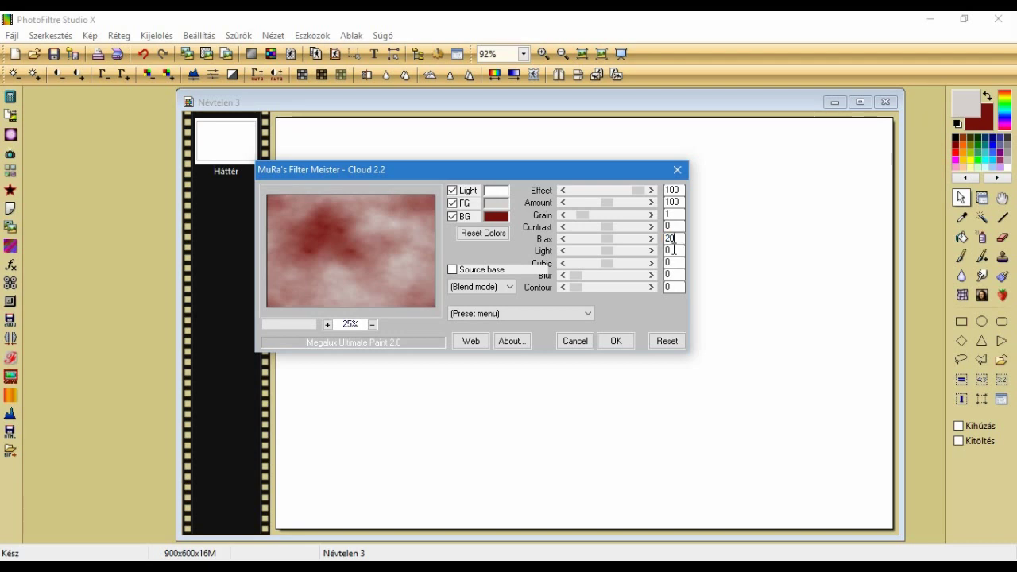
type("-4")
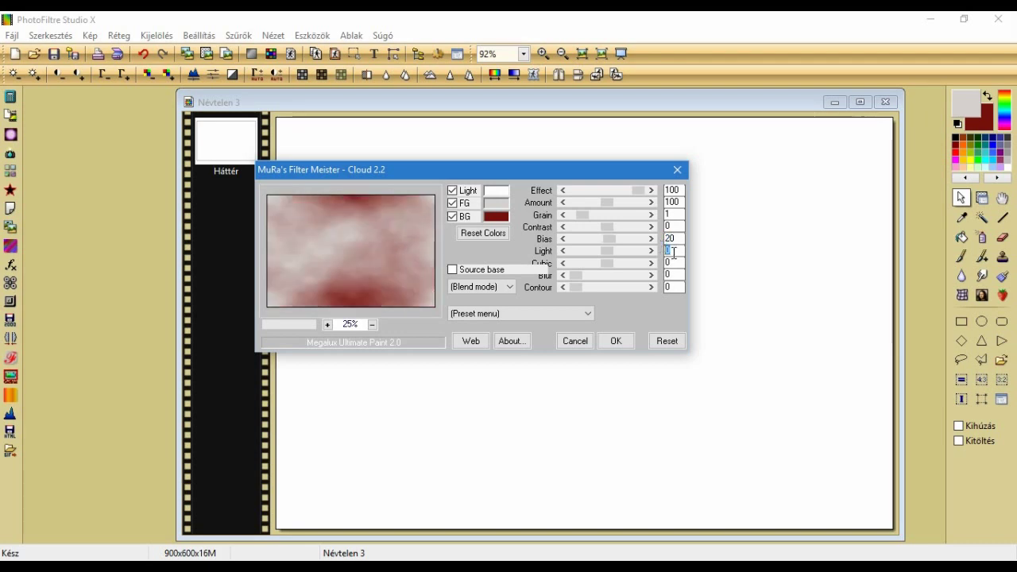
type("0")
Set the Cloud filter's Cubic value to -10 and its Blur to 30.
left_click(676, 262)
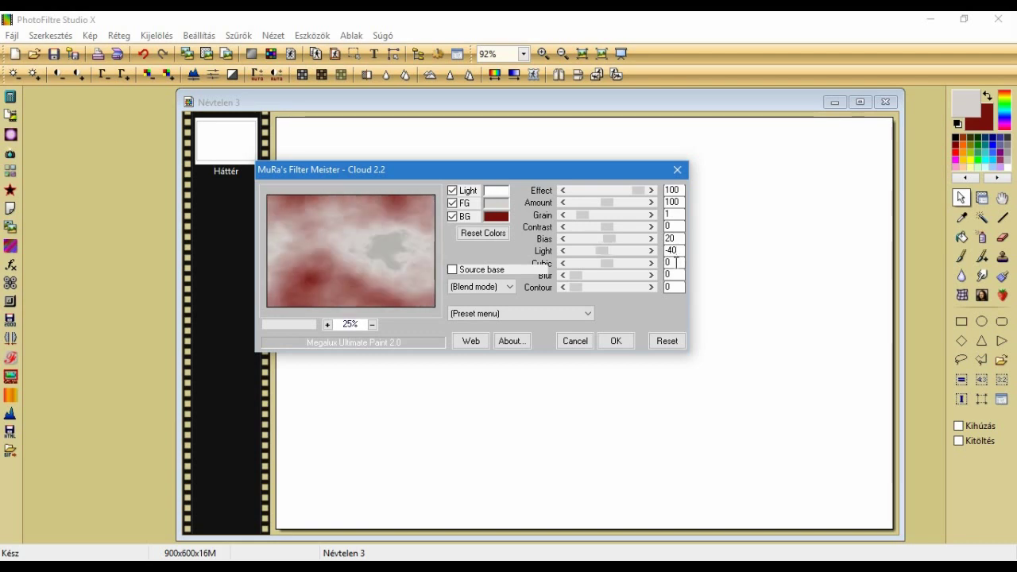
double_click(675, 263)
type("-10")
left_click(679, 275)
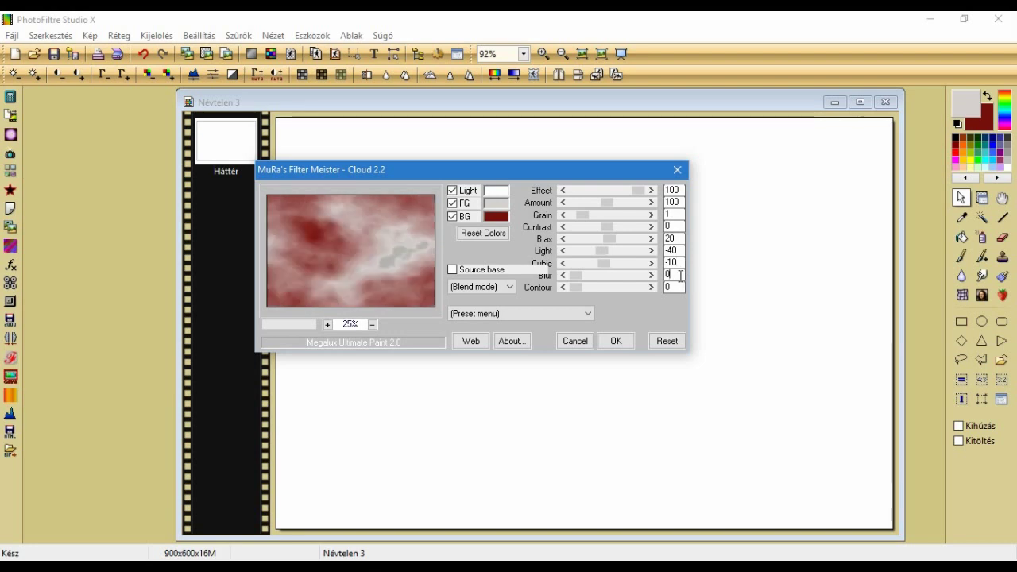
double_click(679, 274)
type("4")
double_click(676, 287)
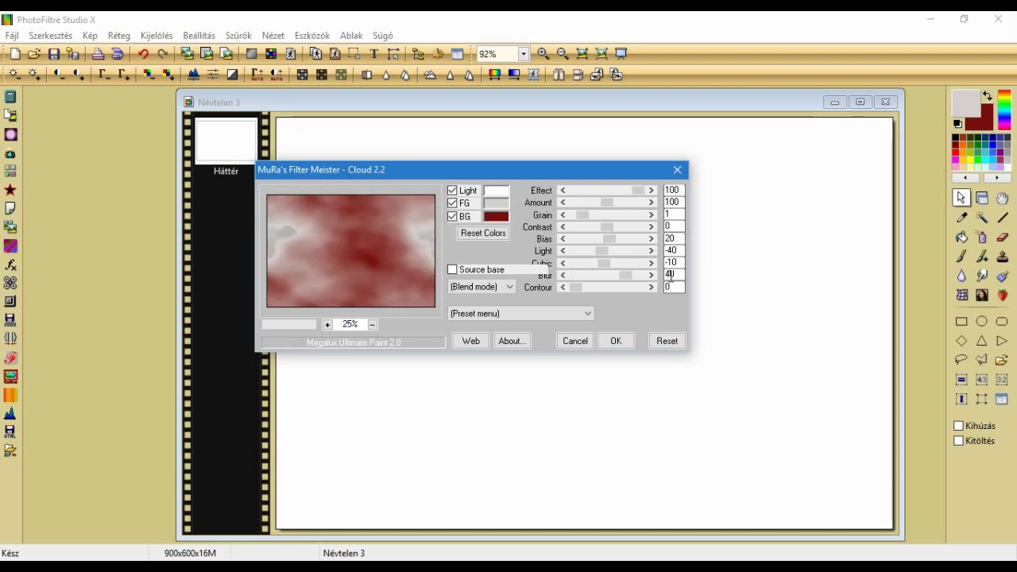
double_click(668, 274)
type("30")
key("Tab")
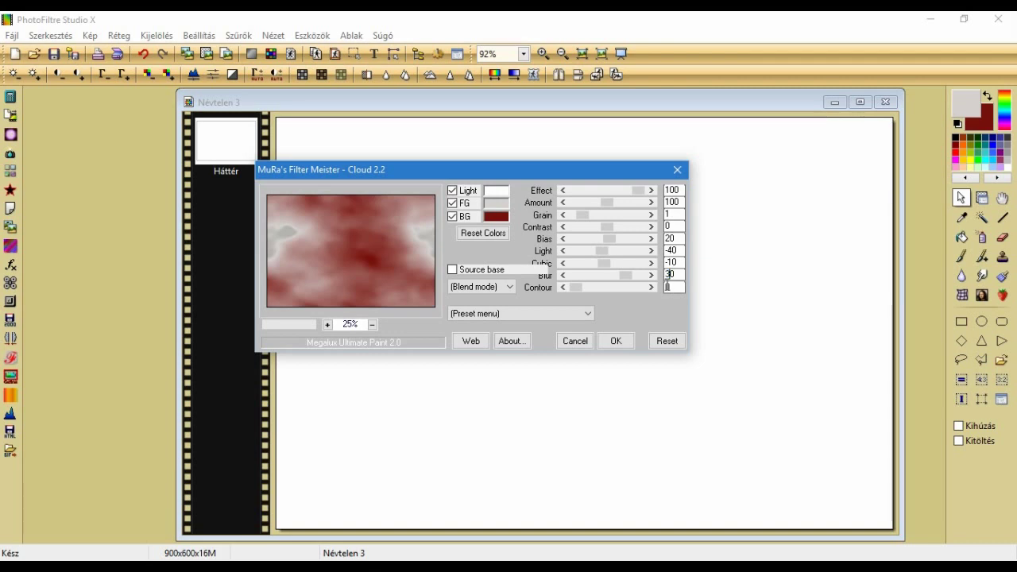
Set the Contour to 4 and apply the Cloud filter to the blank image.
double_click(674, 287)
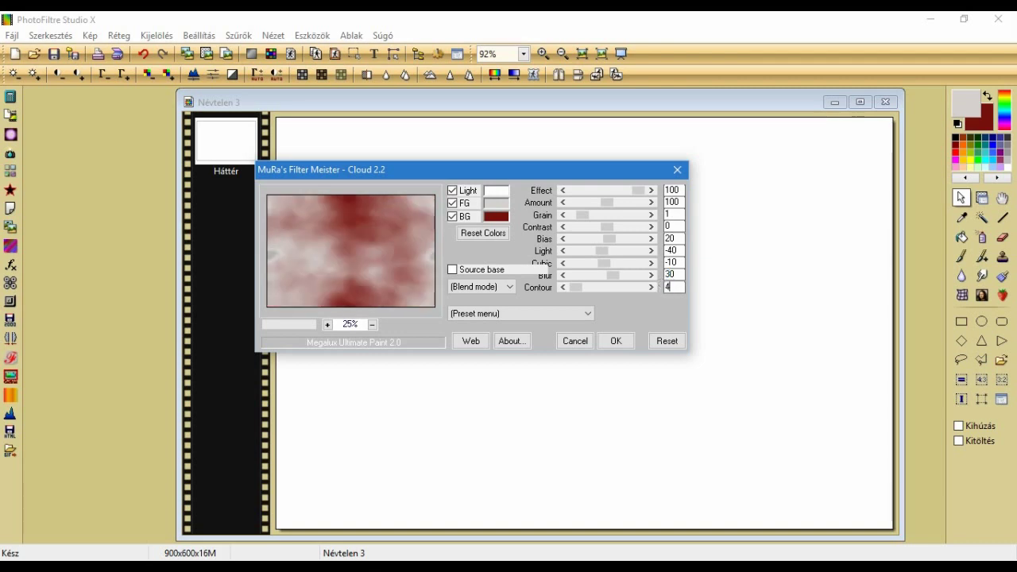
type("4")
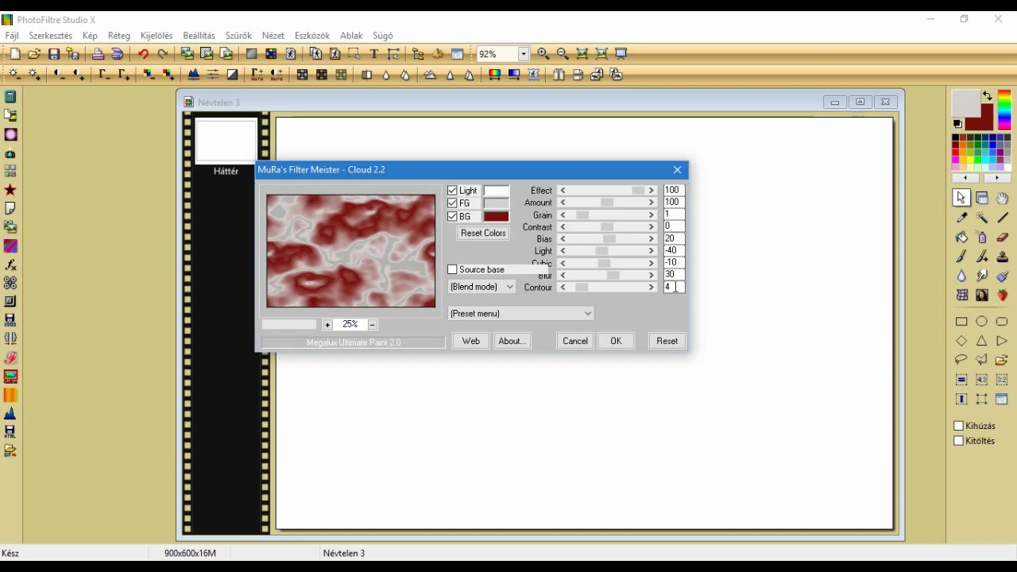
left_click(617, 341)
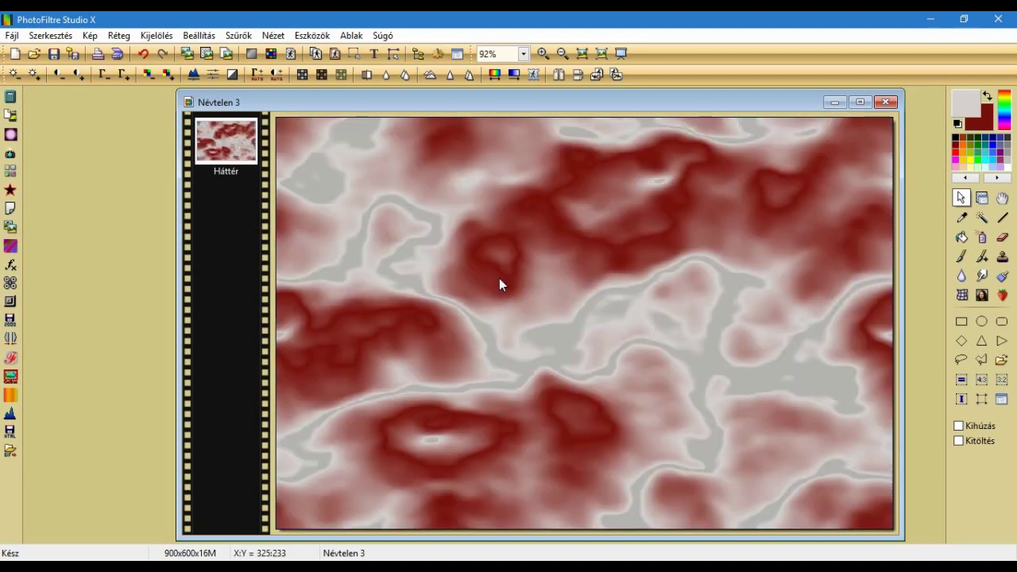
Apply the Körkörös elmosás blur to the cloud background at level 12.
left_click(246, 38)
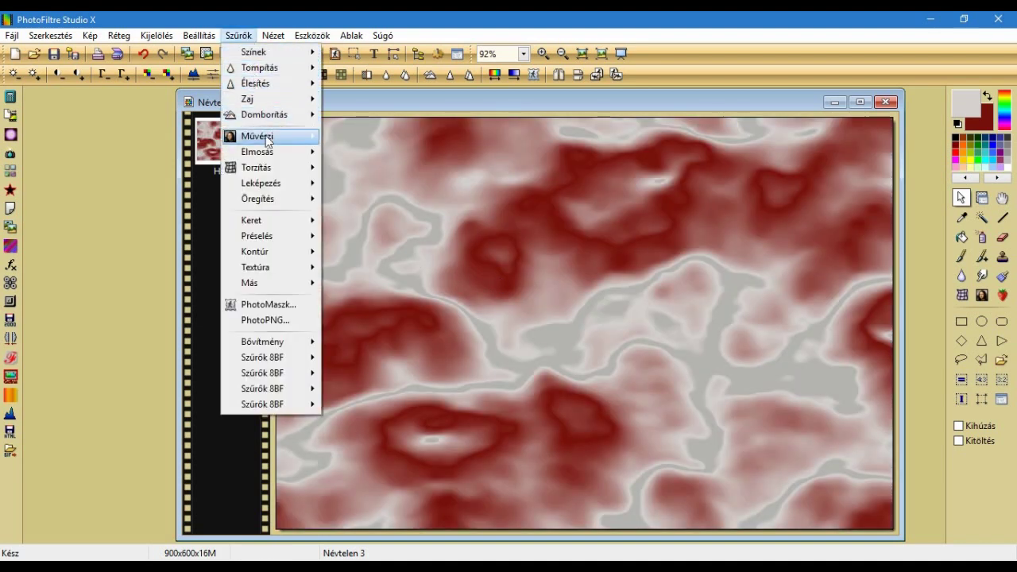
mouse_move(261, 152)
left_click(356, 215)
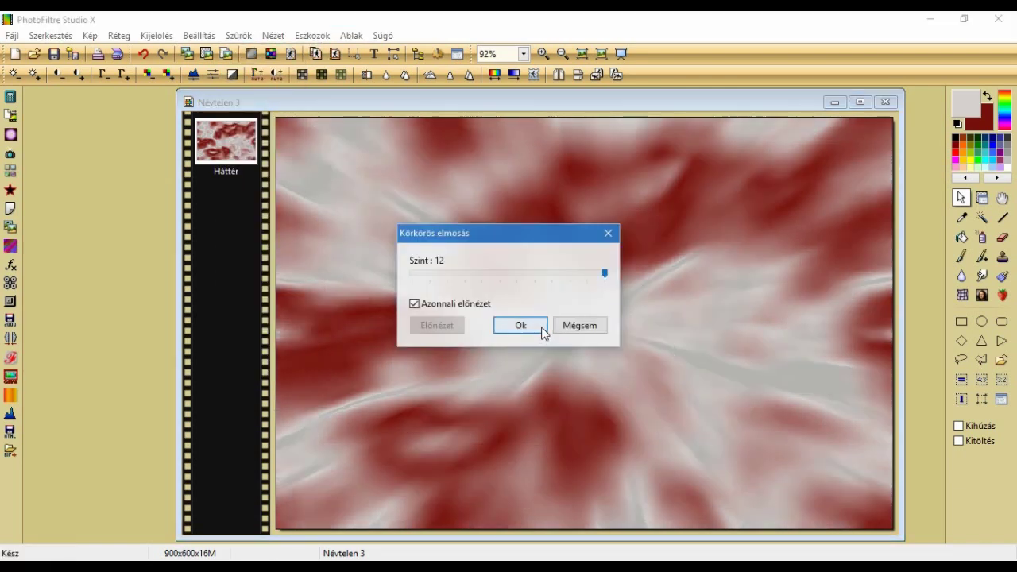
left_click(542, 331)
Repeat the Körkörös elmosás blur once more on the background.
left_click(243, 35)
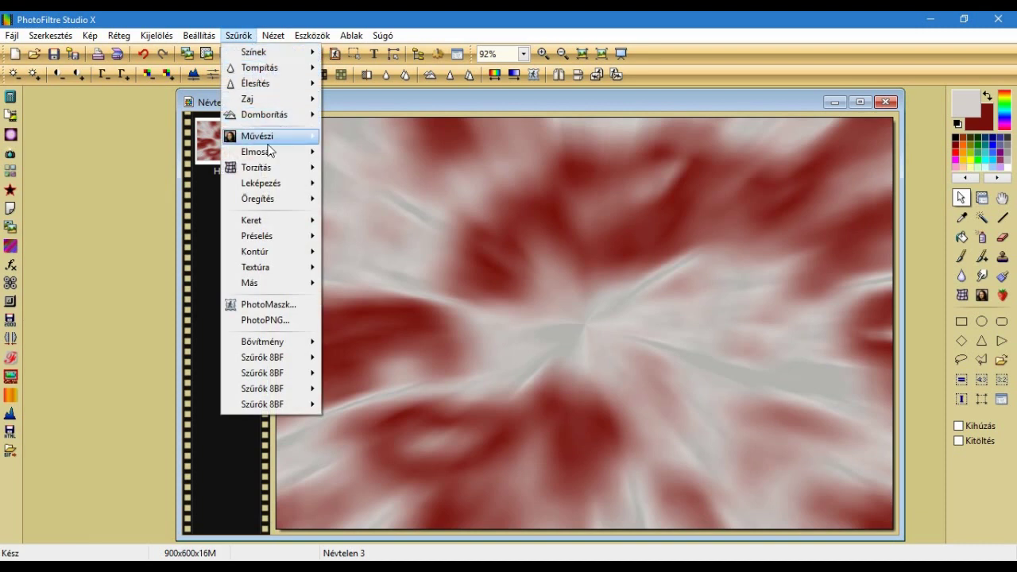
mouse_move(261, 152)
left_click(381, 213)
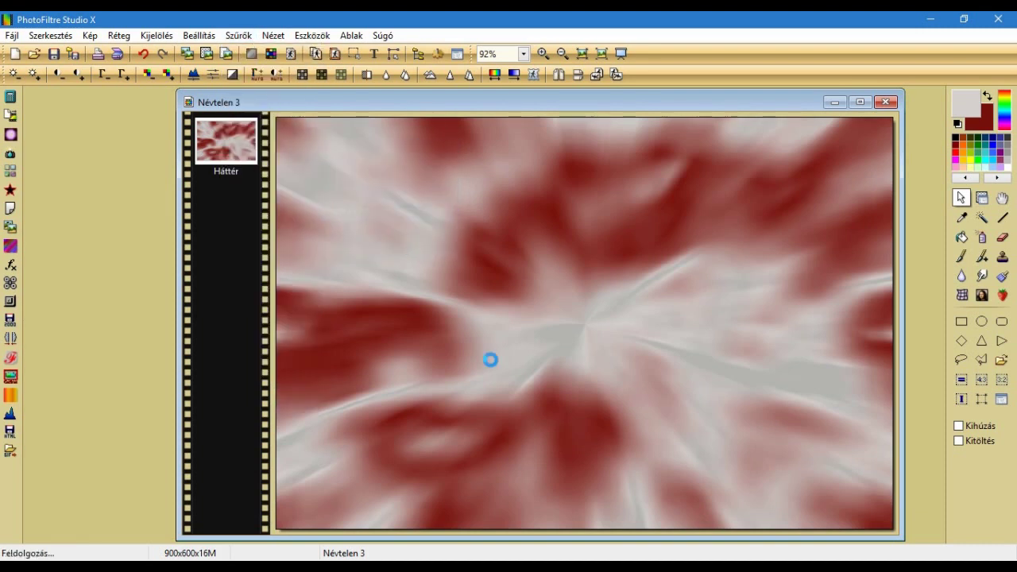
left_click(520, 325)
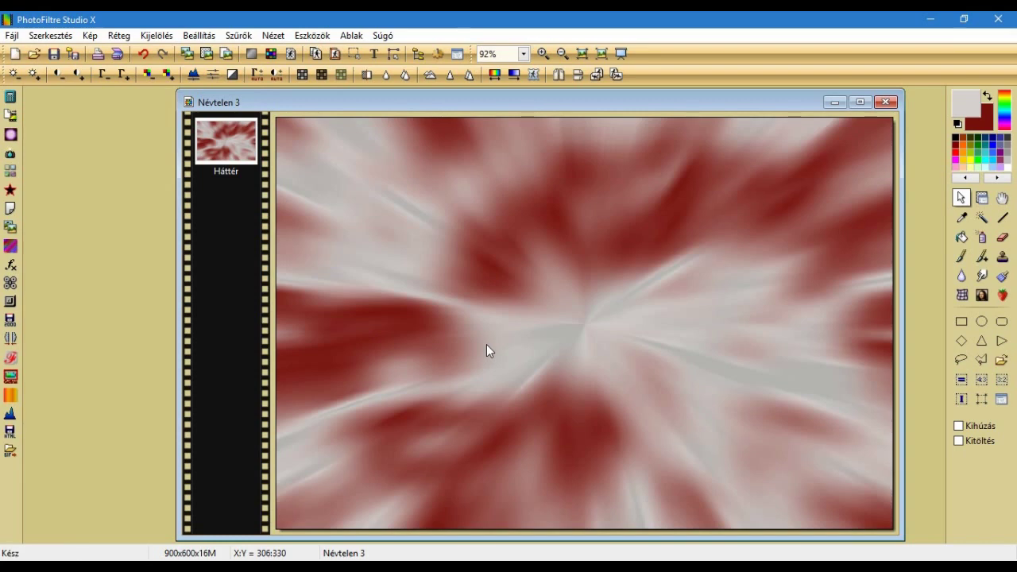
Open levelek_es_lepkek.png and add it as a new layer in the Névtelen 3 image.
left_click(33, 53)
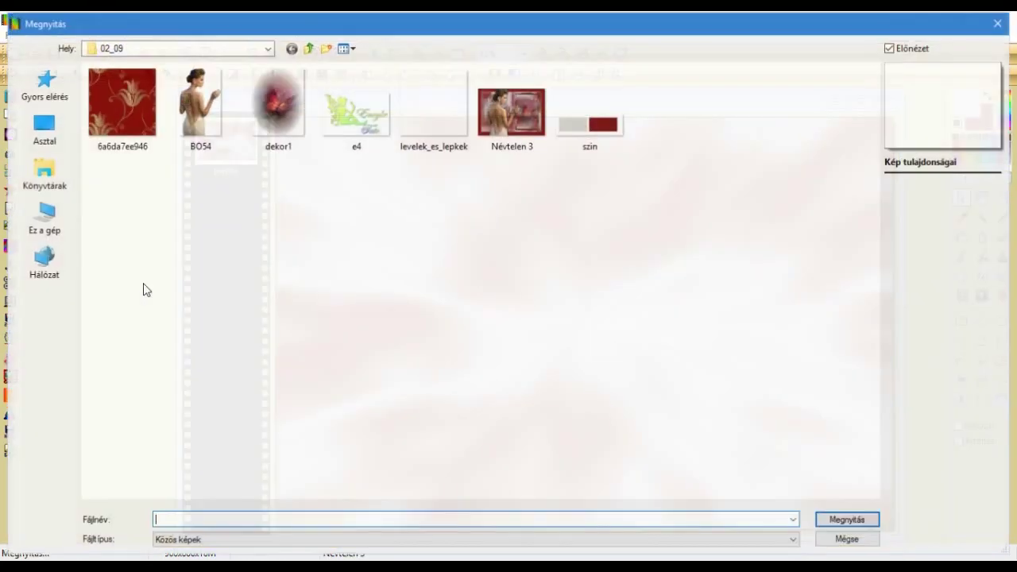
double_click(443, 158)
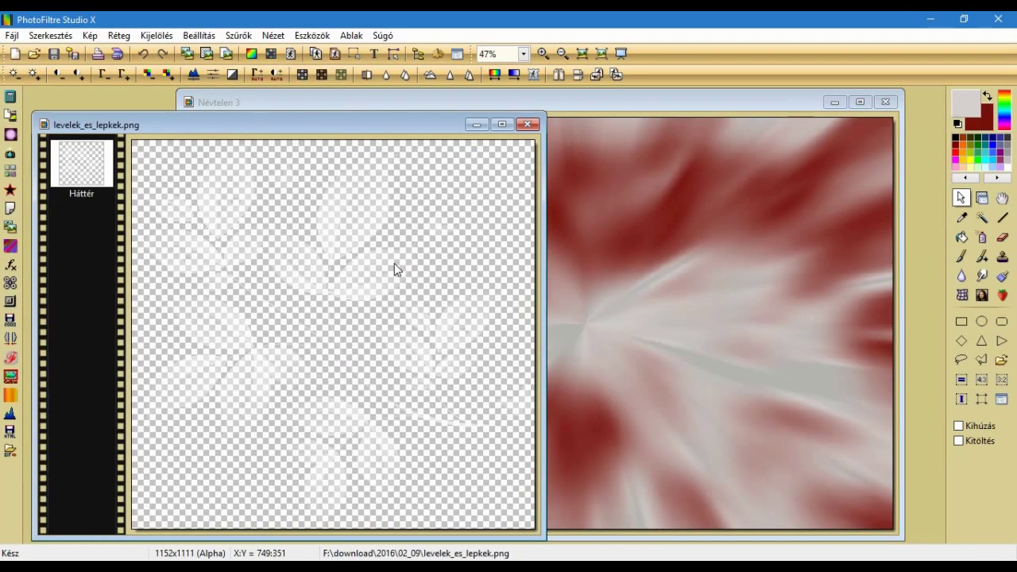
left_click(241, 104)
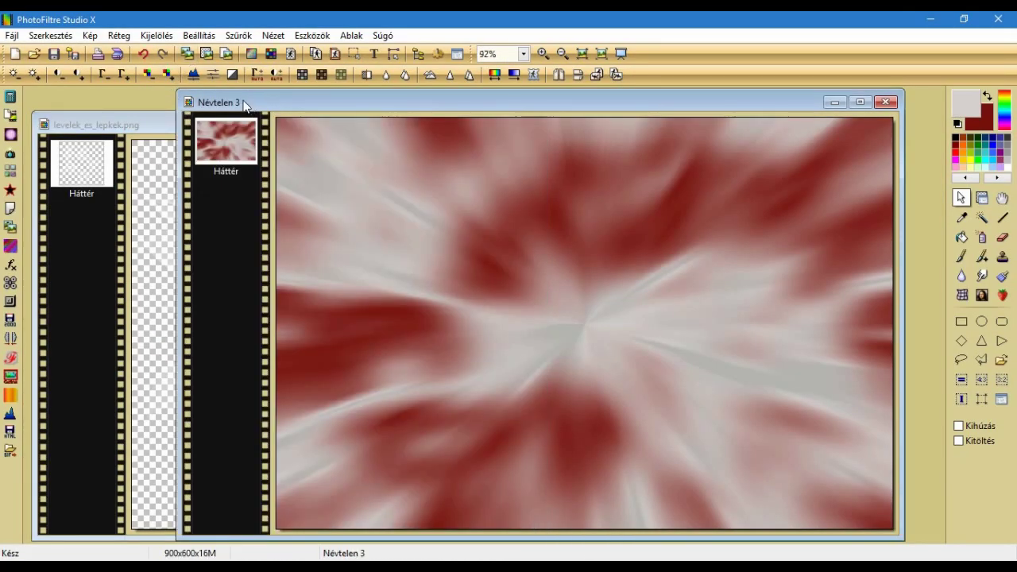
left_click(206, 53)
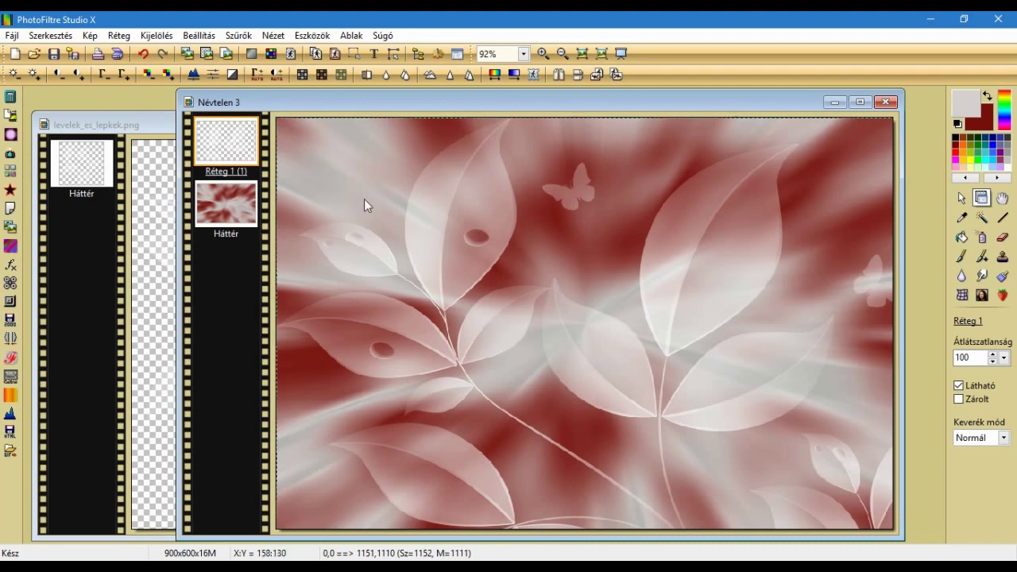
Give the leaf layer a black shadow with X and Y offsets of 7 at 80% opacity, and merge the shadow into the layer.
right_click(229, 142)
left_click(261, 202)
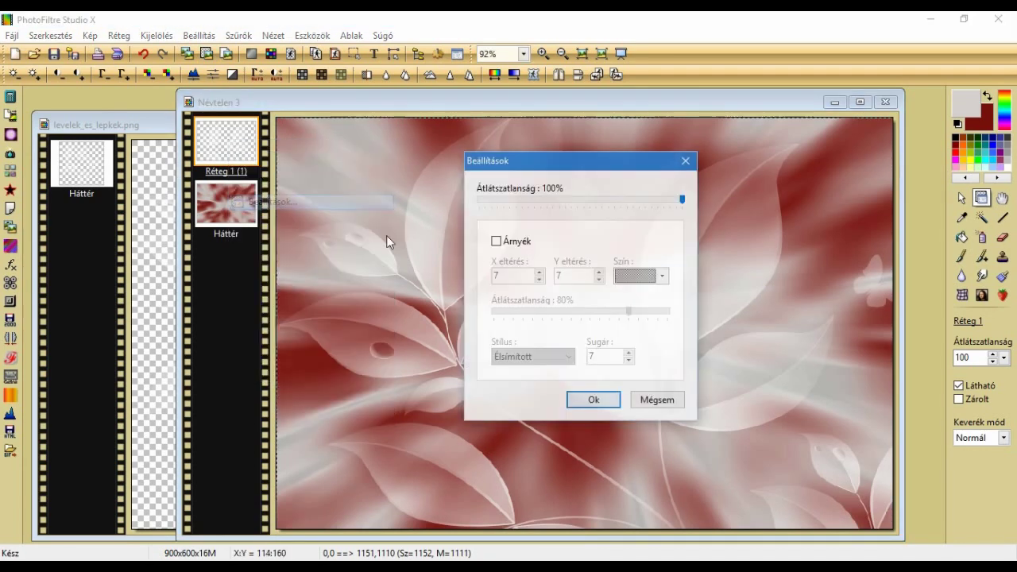
left_click(497, 240)
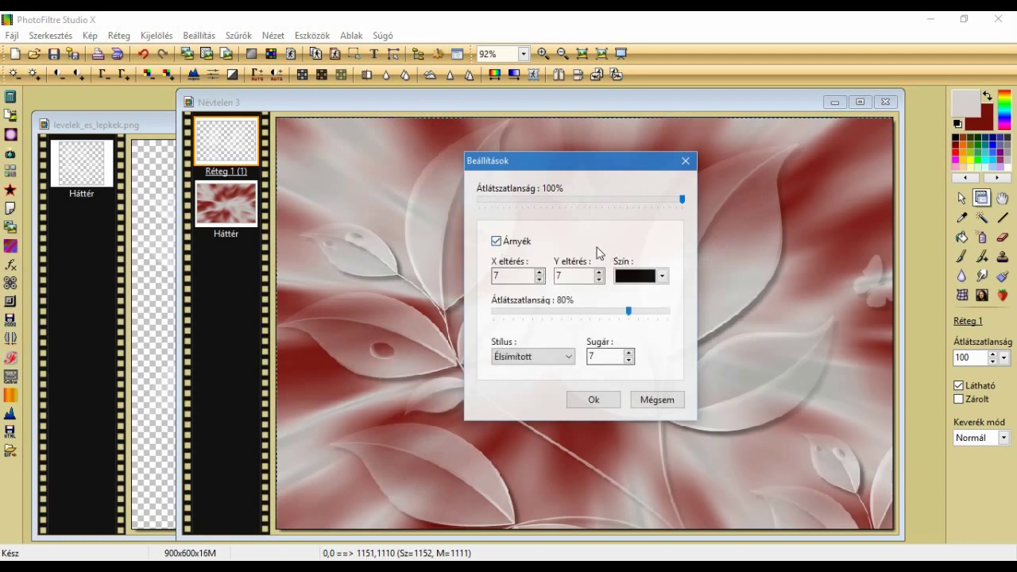
left_click(601, 406)
right_click(221, 137)
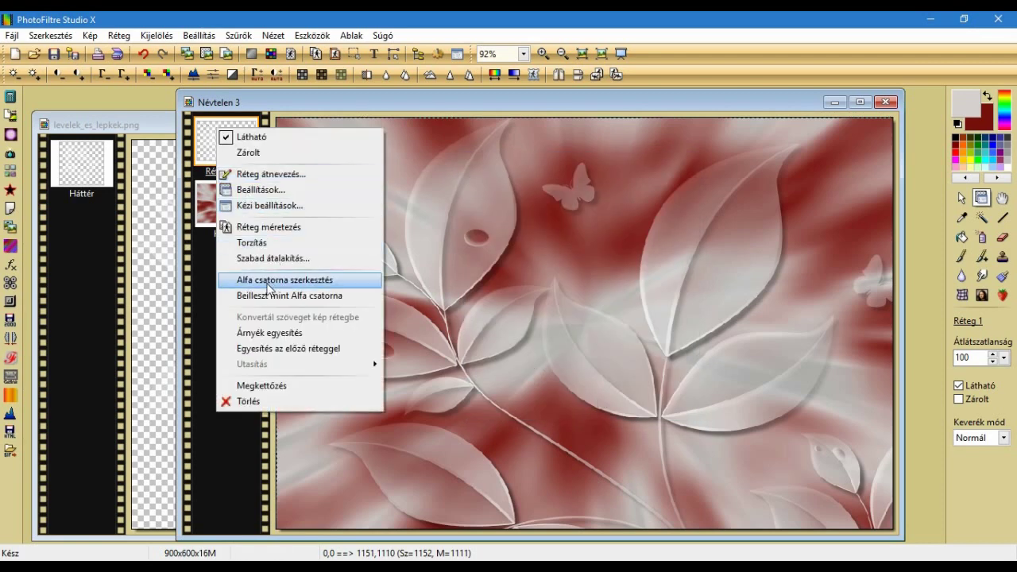
left_click(258, 332)
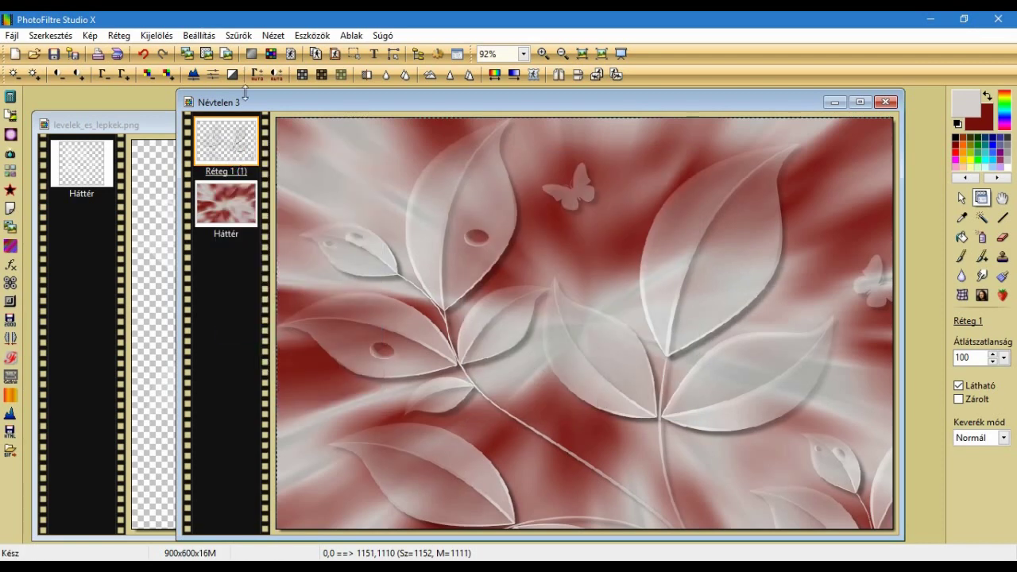
Sharpen the leaf layer with the Mikro kontraszt filter.
left_click(238, 35)
mouse_move(257, 83)
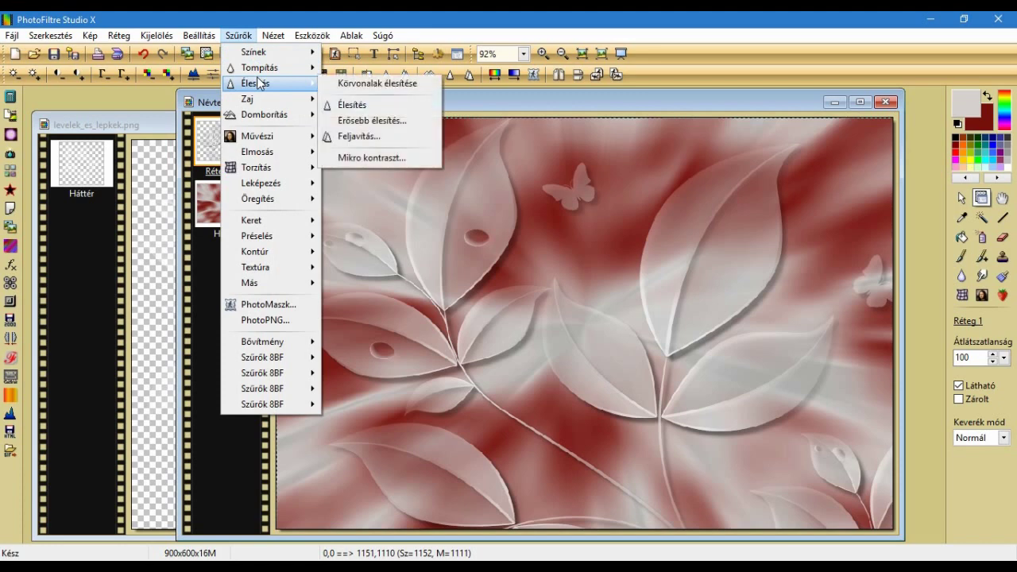
left_click(366, 157)
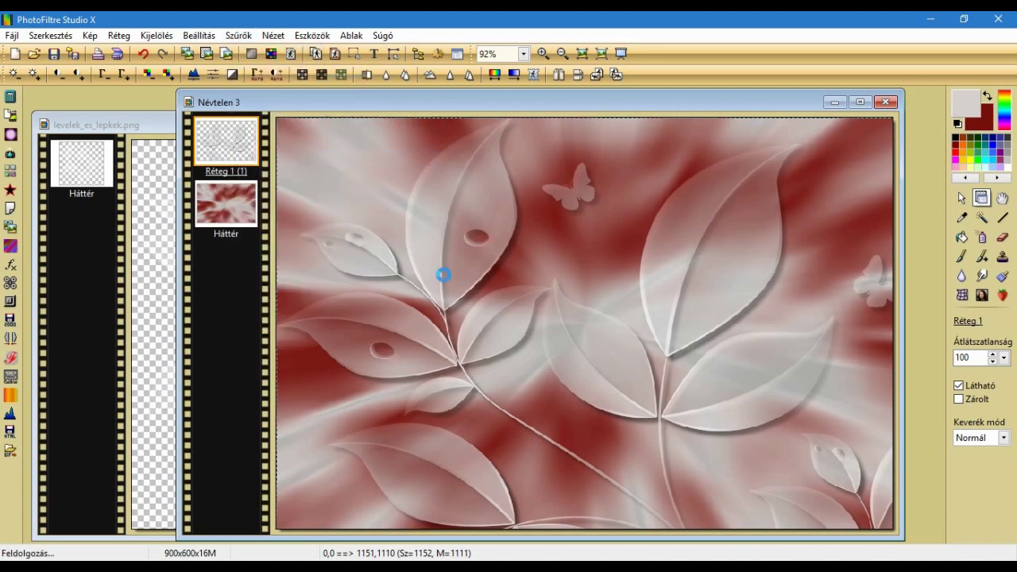
left_click(527, 340)
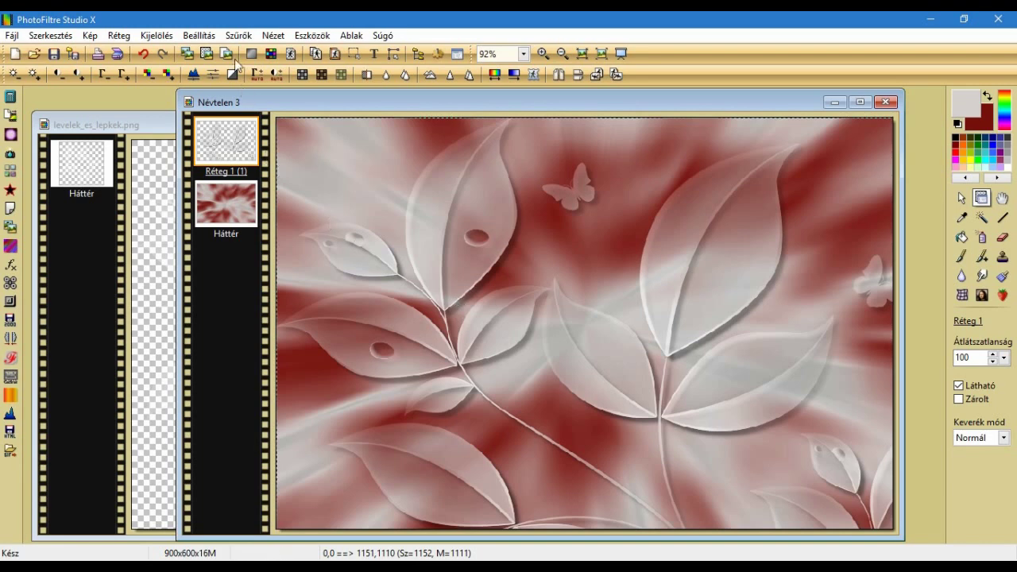
Apply the standard Domborítás emboss filter twice to the leaf layer.
left_click(238, 34)
mouse_move(270, 118)
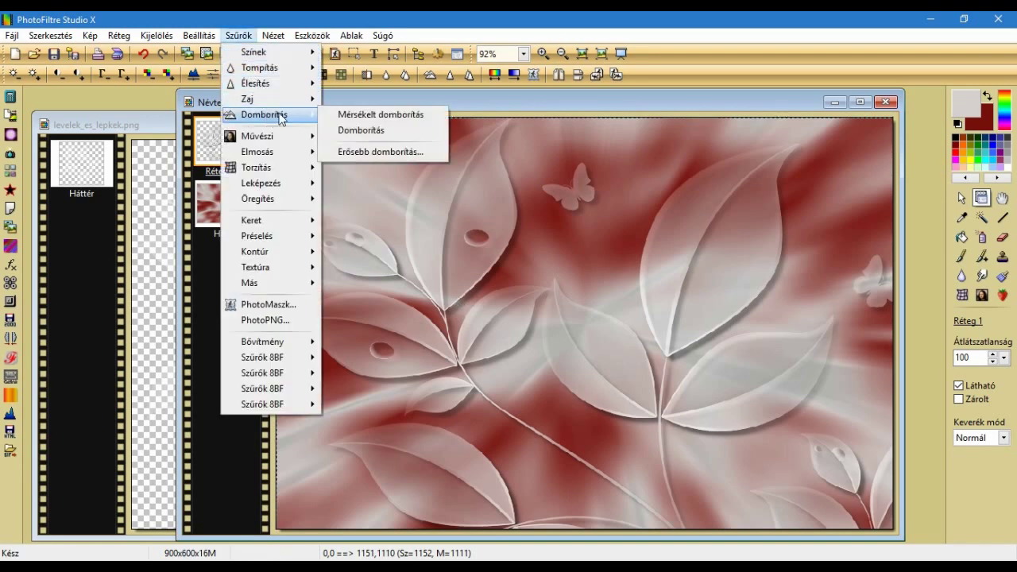
left_click(355, 131)
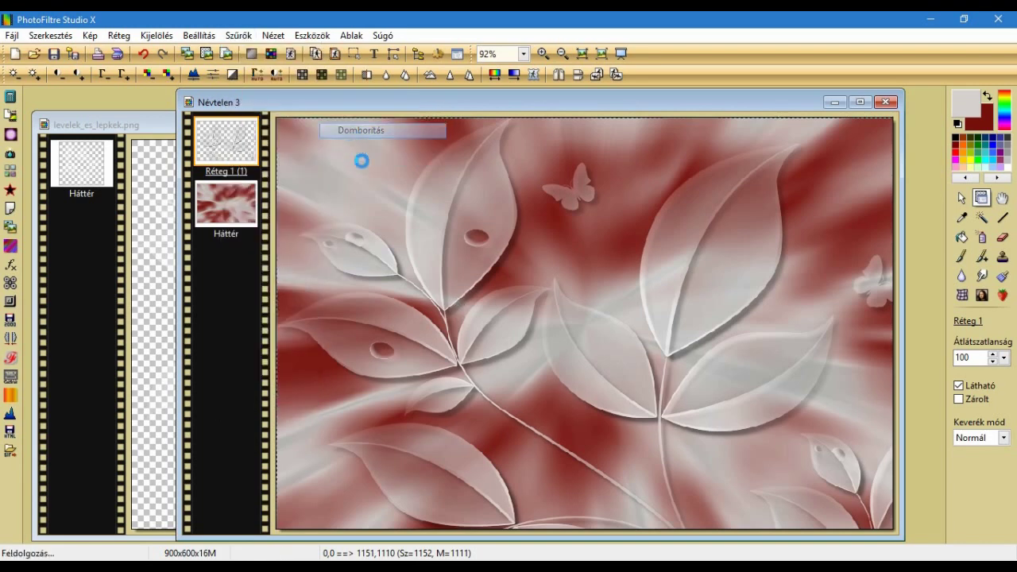
left_click(238, 35)
mouse_move(269, 121)
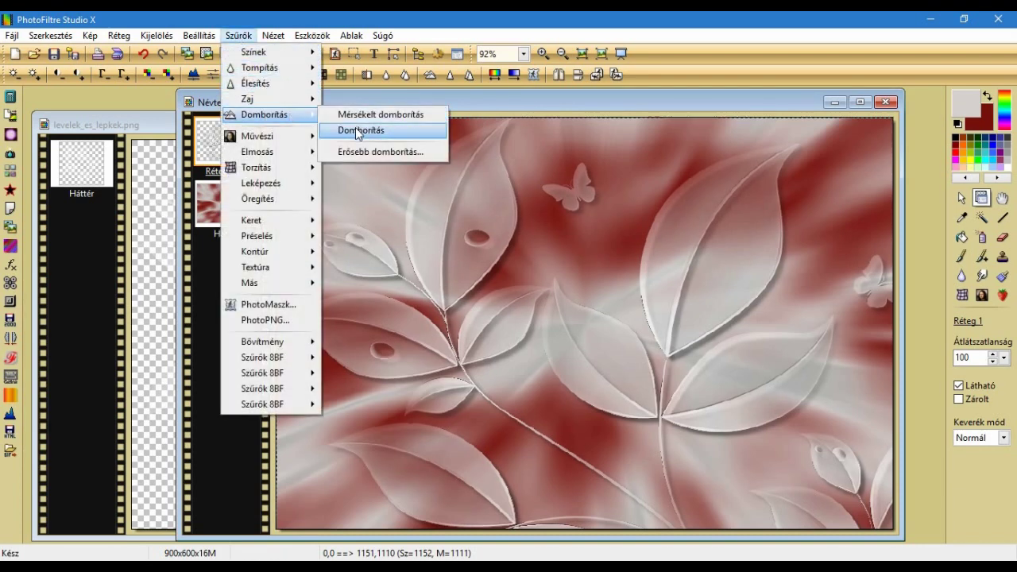
left_click(356, 130)
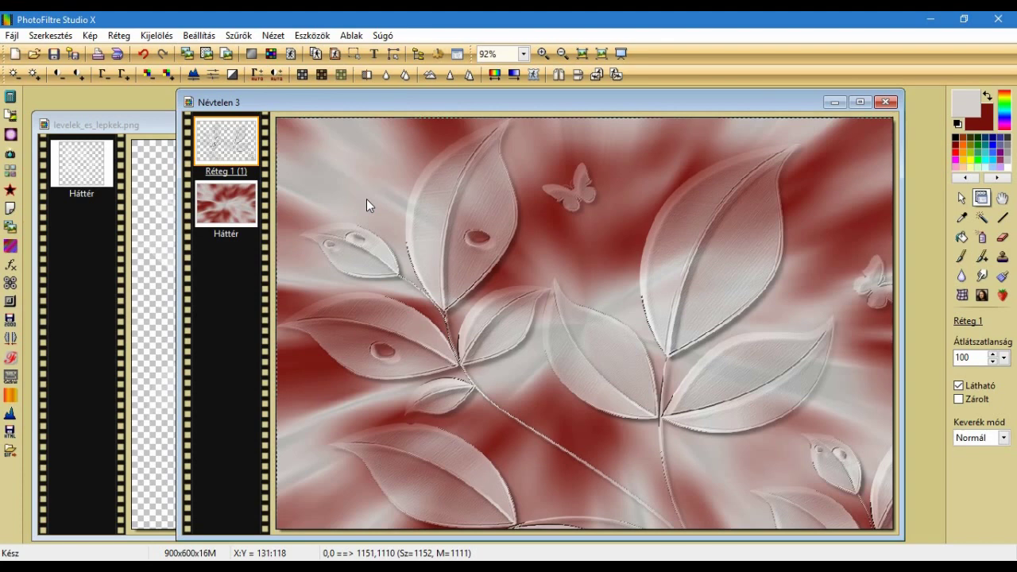
Undo the last emboss on the leaf layer and scale the layer to 60% with a free transform.
left_click(146, 57)
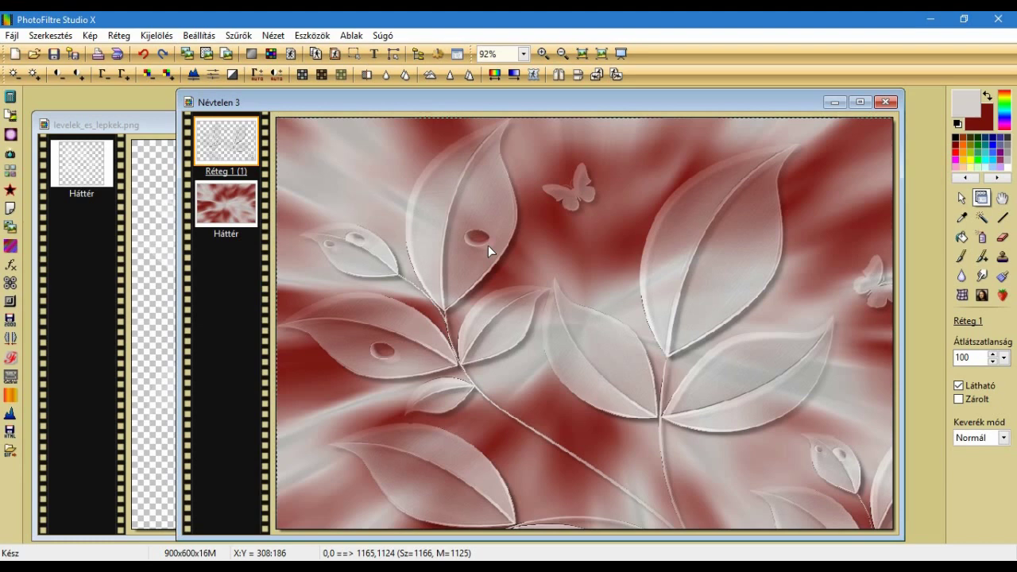
right_click(484, 219)
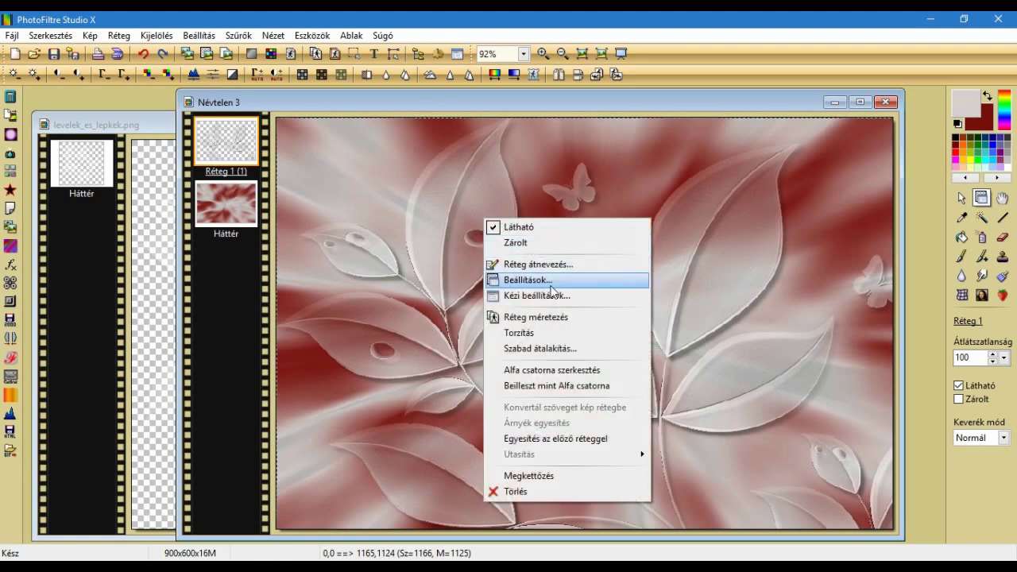
left_click(554, 349)
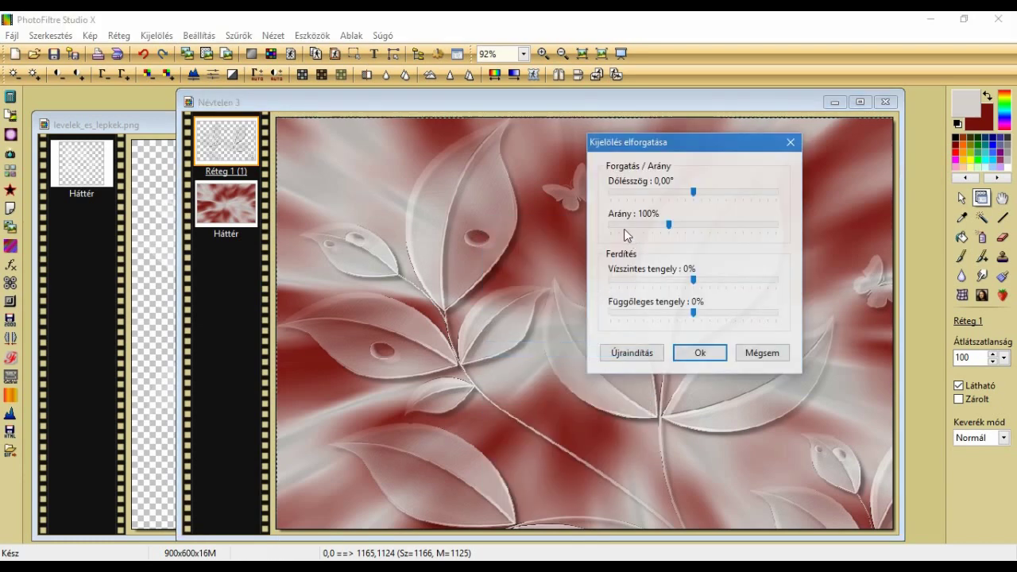
left_click(625, 227)
left_click(624, 226)
left_click(624, 226)
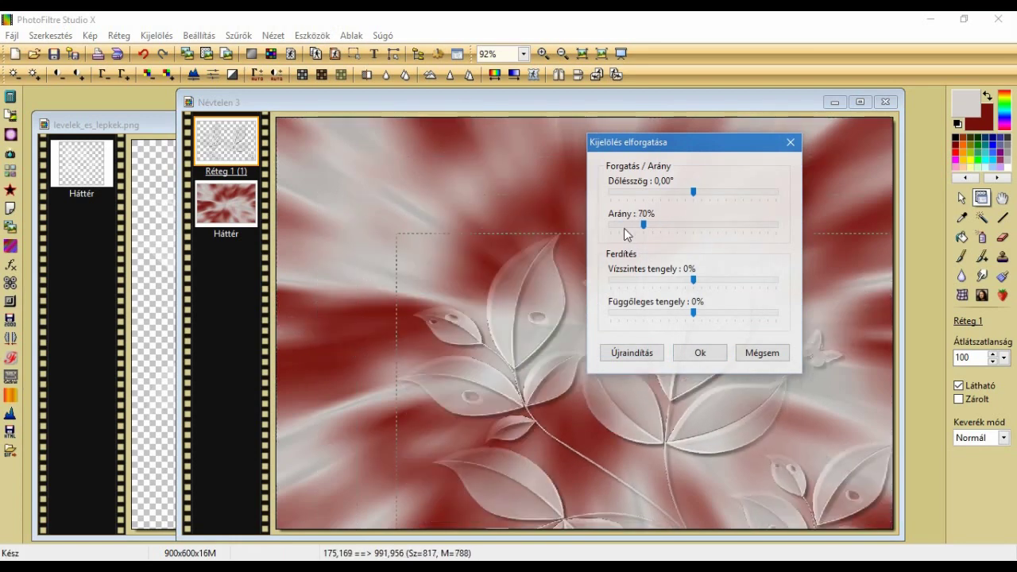
left_click(625, 227)
left_click(694, 354)
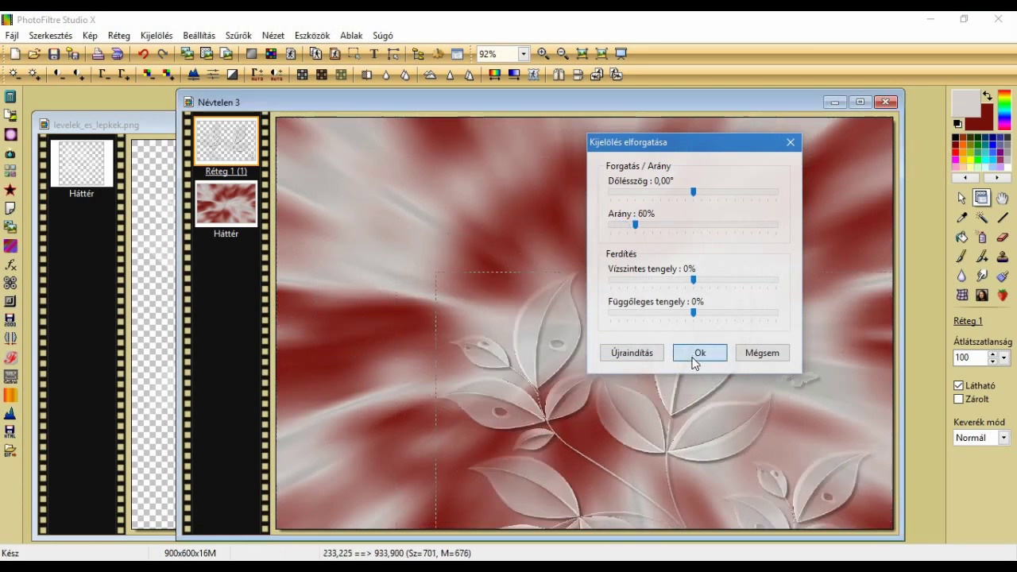
Move the leaf layer to about X 28, Y 2 near the canvas's upper-left corner and free-transform it to 90%.
left_click_drag(673, 366, 533, 214)
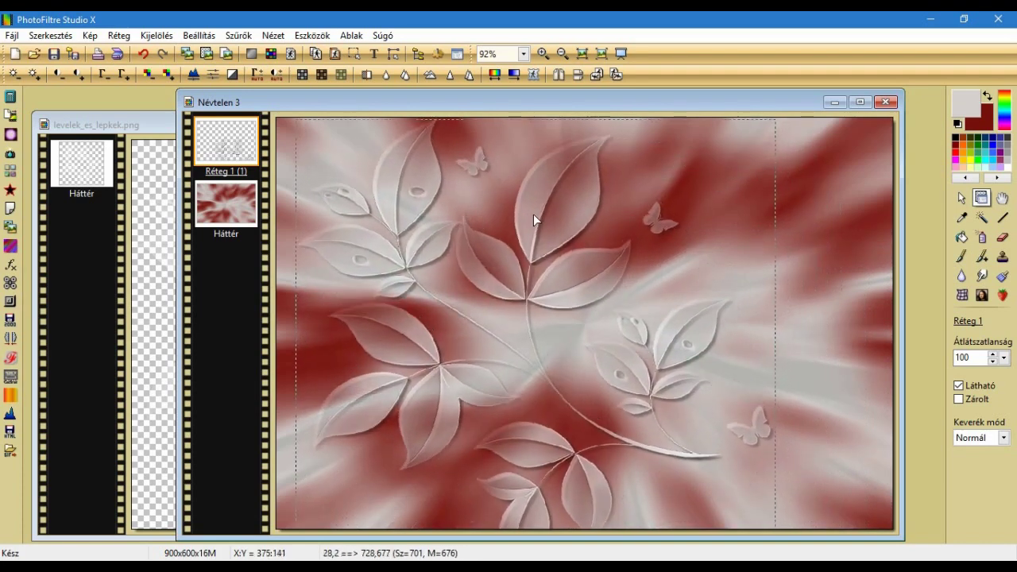
right_click(533, 213)
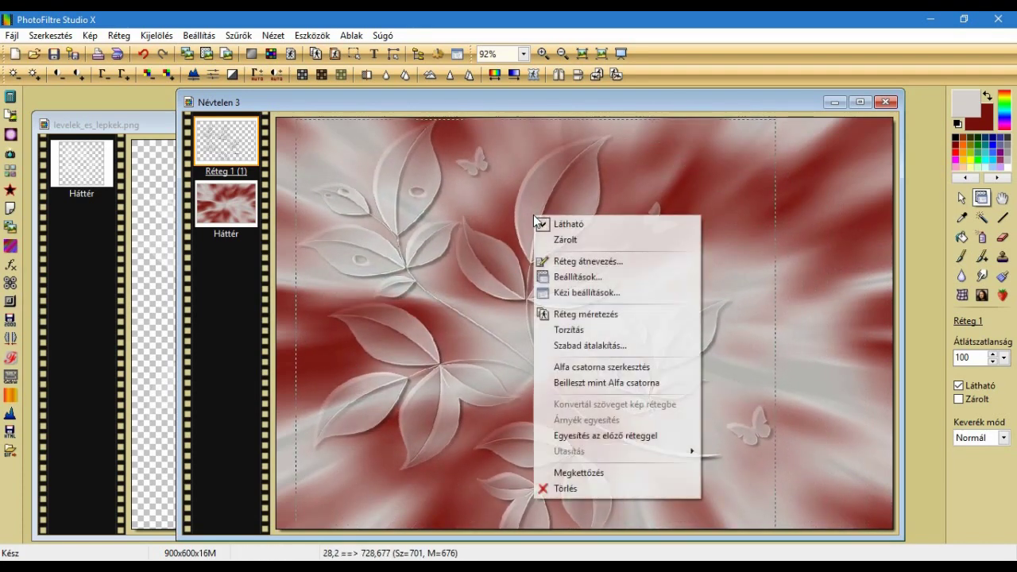
left_click(588, 346)
left_click_drag(666, 227, 661, 226)
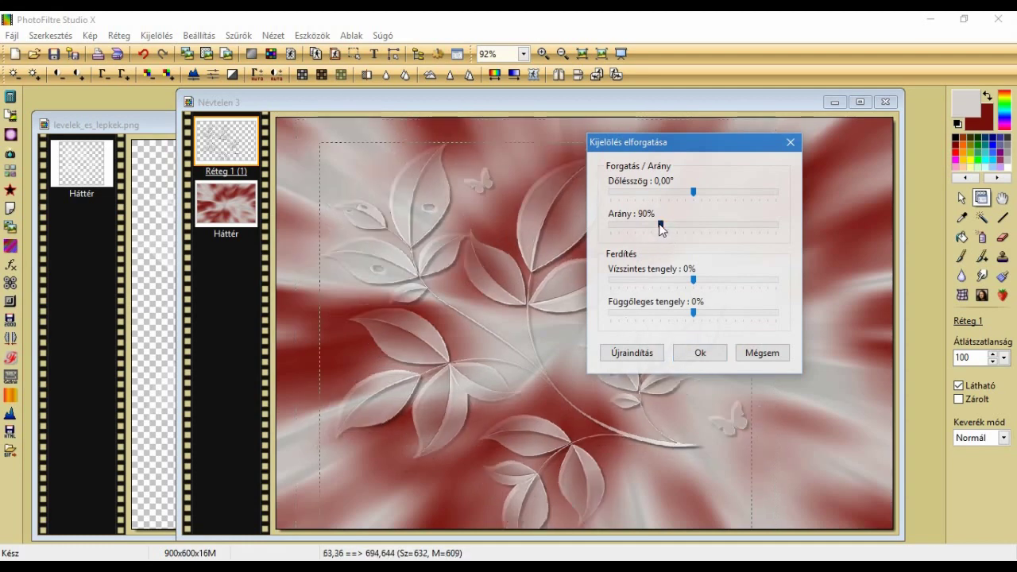
left_click(698, 353)
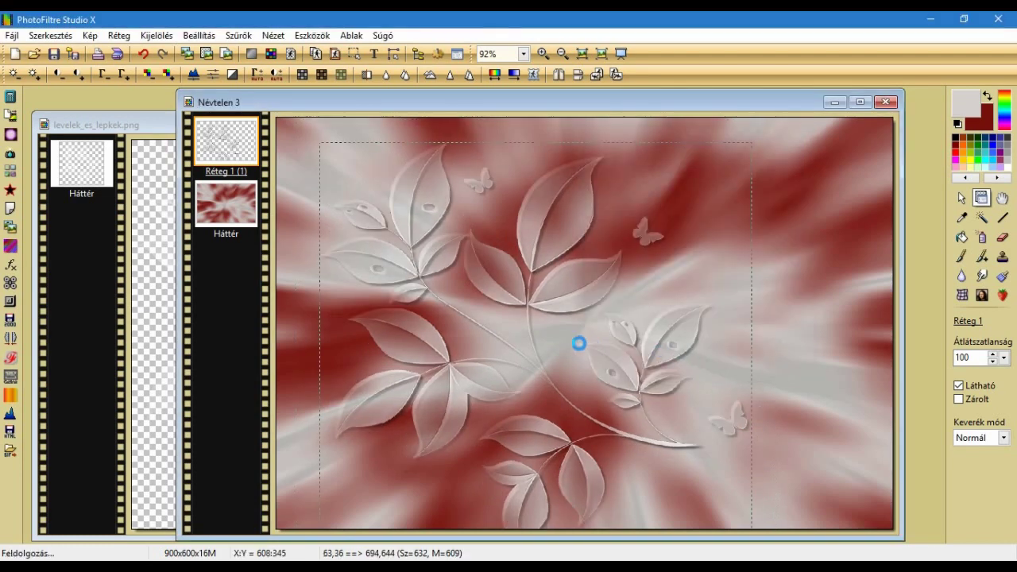
Shift the leaf layer to about X 15, Y 4 and scale it by another 90%.
left_click_drag(576, 291, 543, 269)
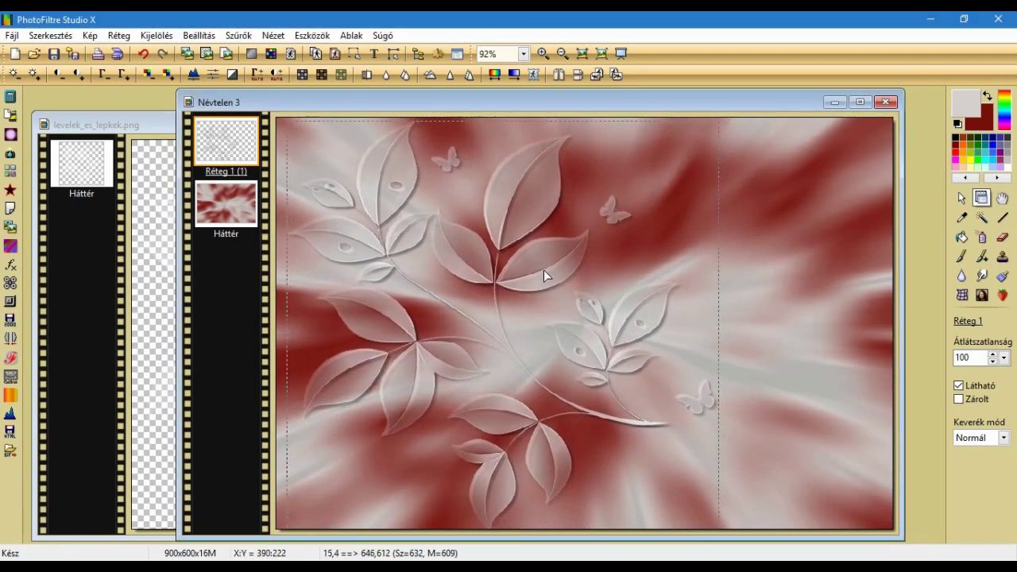
right_click(544, 270)
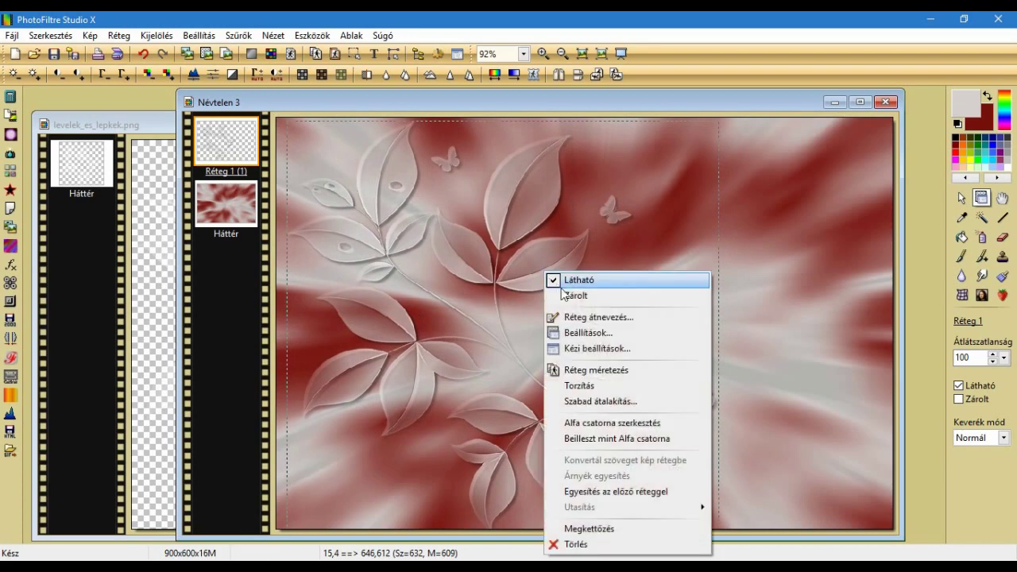
left_click(592, 401)
left_click(658, 227)
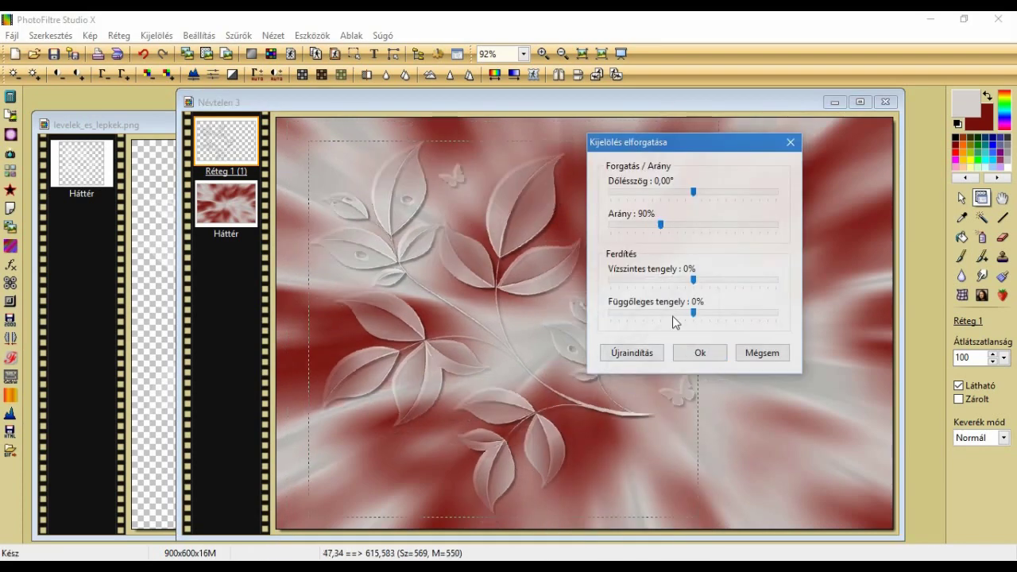
left_click(697, 352)
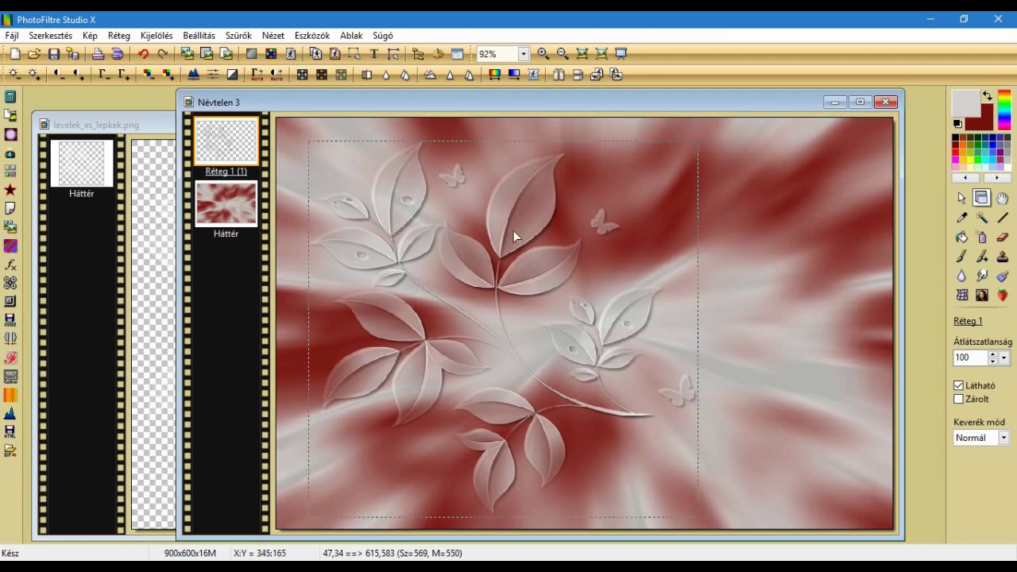
Align the leaf layer with the canvas's left edge and centre it vertically.
left_click_drag(506, 230, 473, 230)
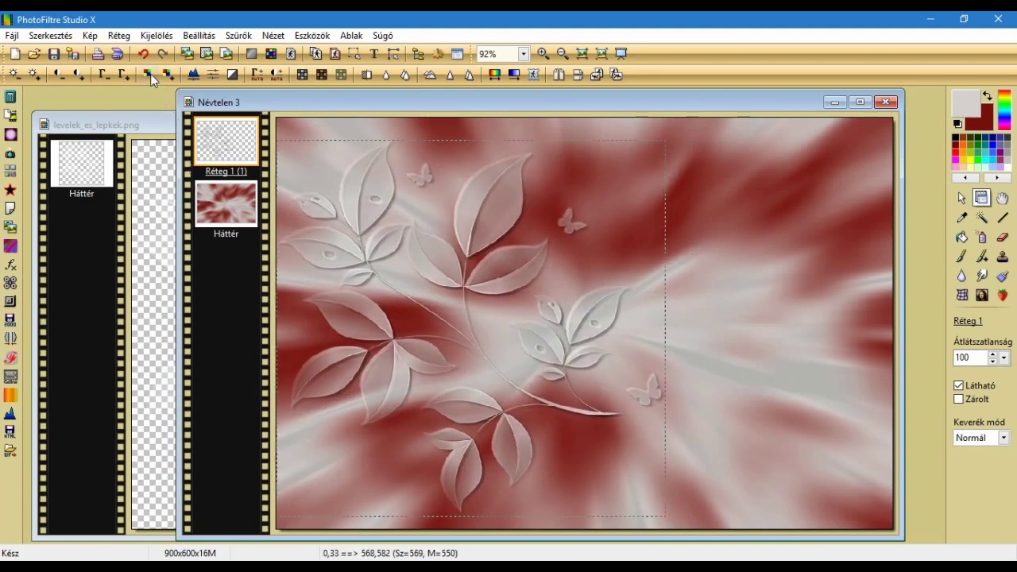
left_click(118, 36)
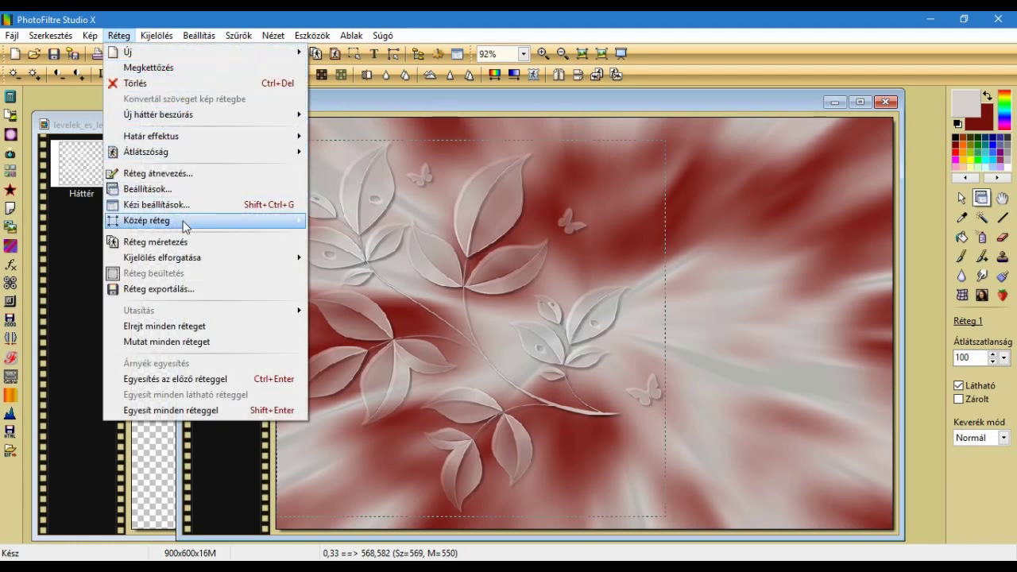
mouse_move(184, 224)
left_click(368, 252)
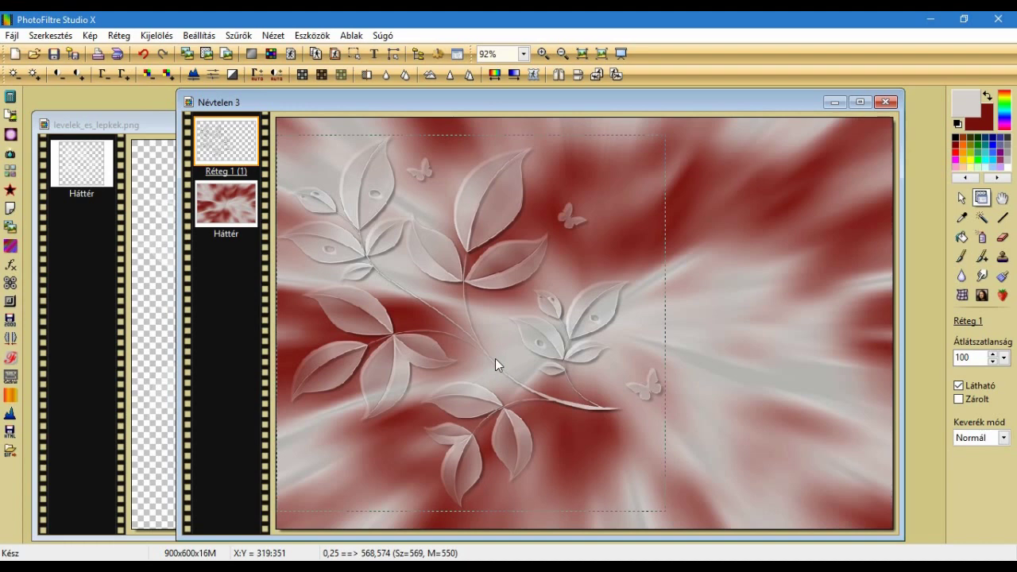
Apply the Merített papír texture filter twice to the leaf layer.
left_click(238, 36)
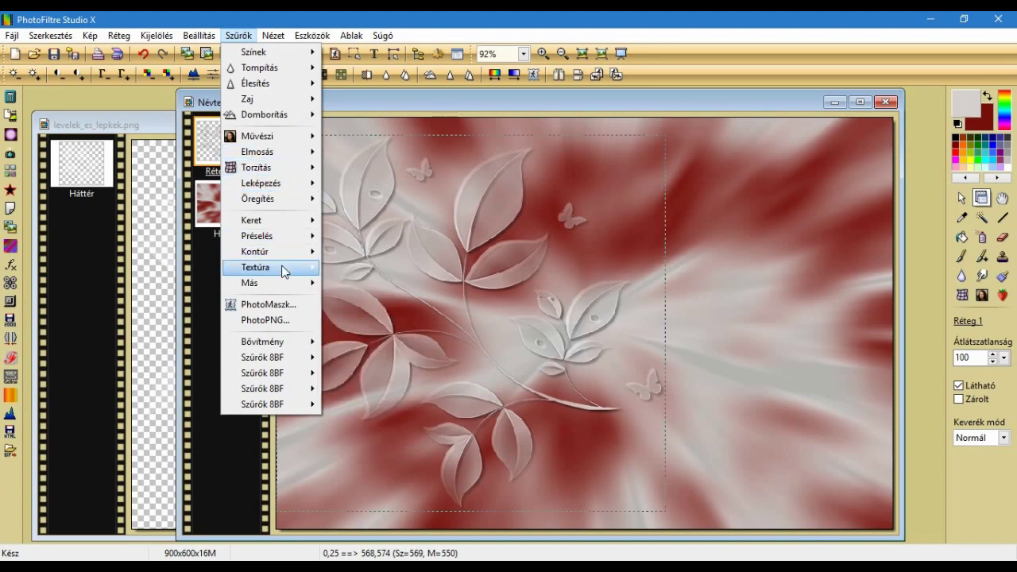
mouse_move(284, 270)
left_click(364, 331)
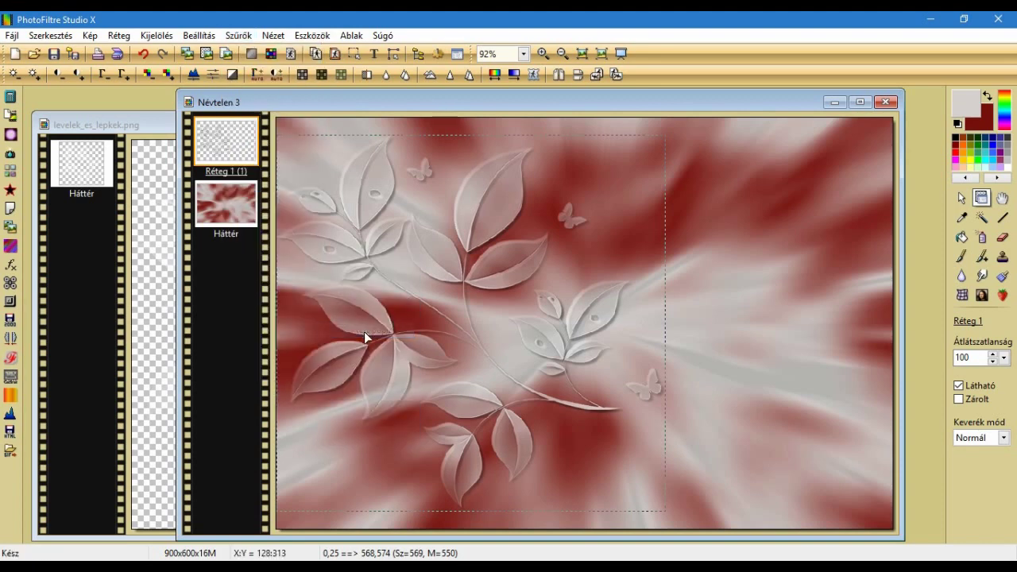
left_click(239, 36)
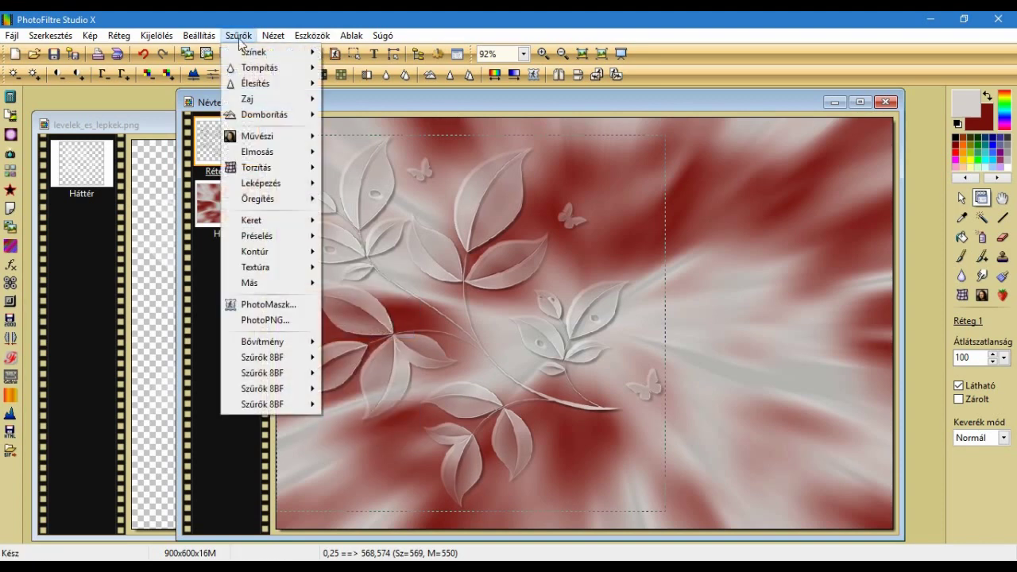
mouse_move(267, 270)
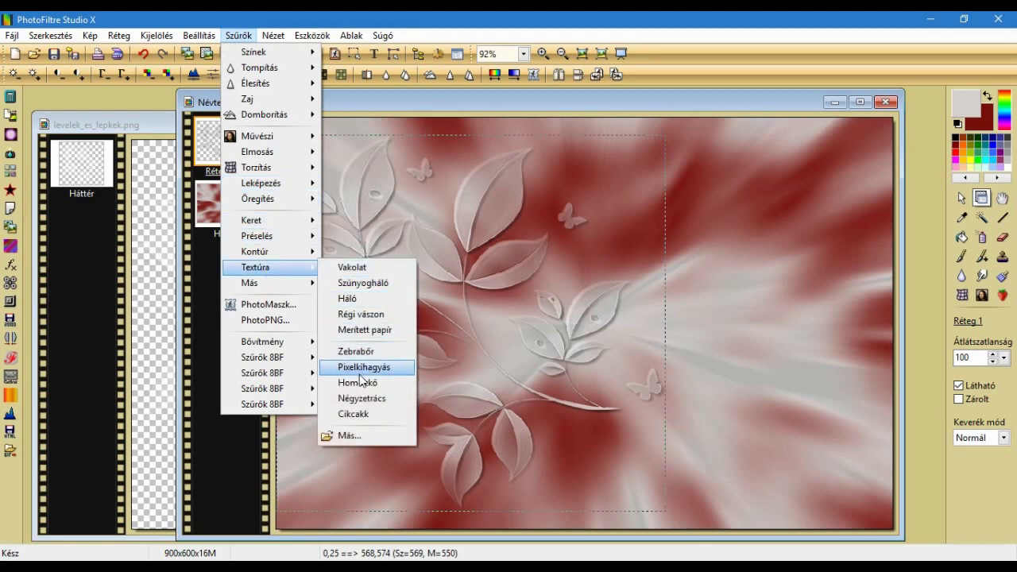
left_click(379, 331)
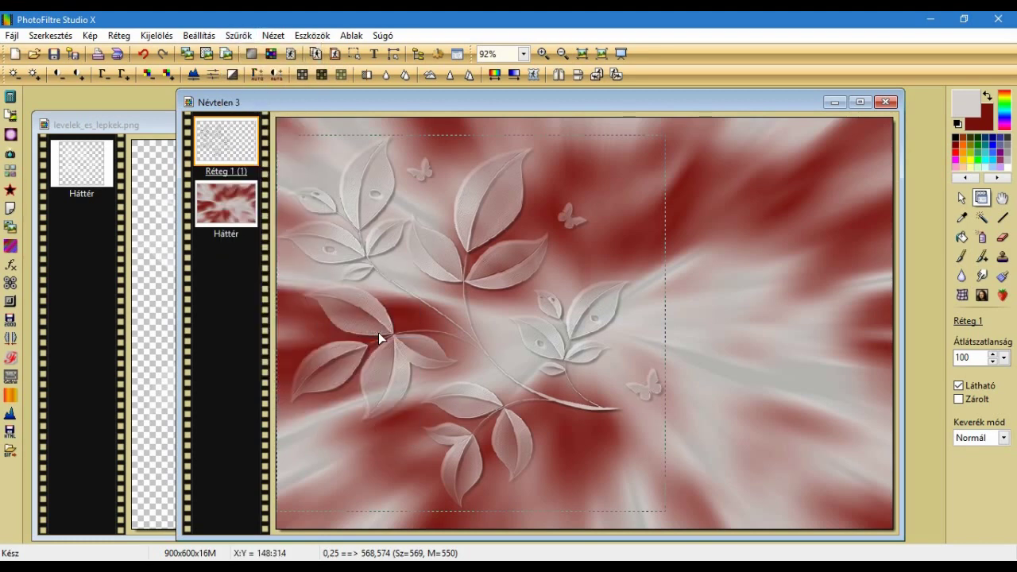
Draw a rectangular selection about 316 × 553 px on the canvas's right side and position it at X 548, Y 39.
left_click(965, 198)
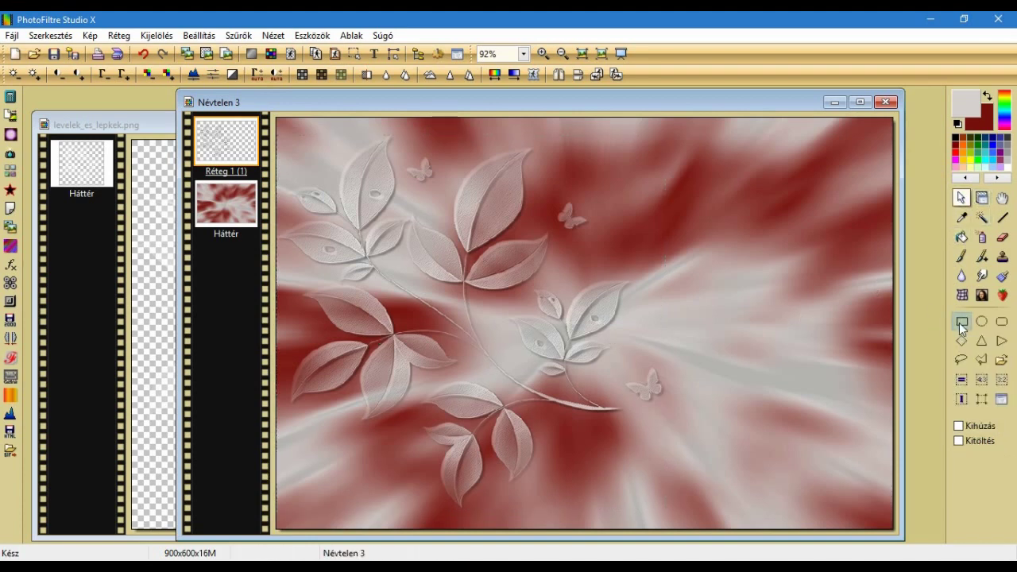
left_click_drag(658, 135, 876, 515)
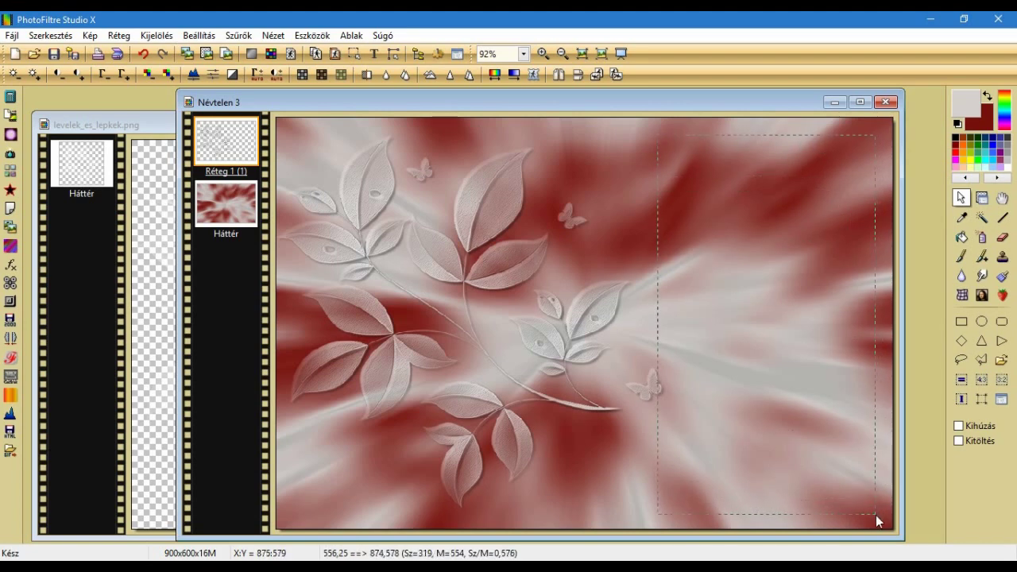
right_click(680, 253)
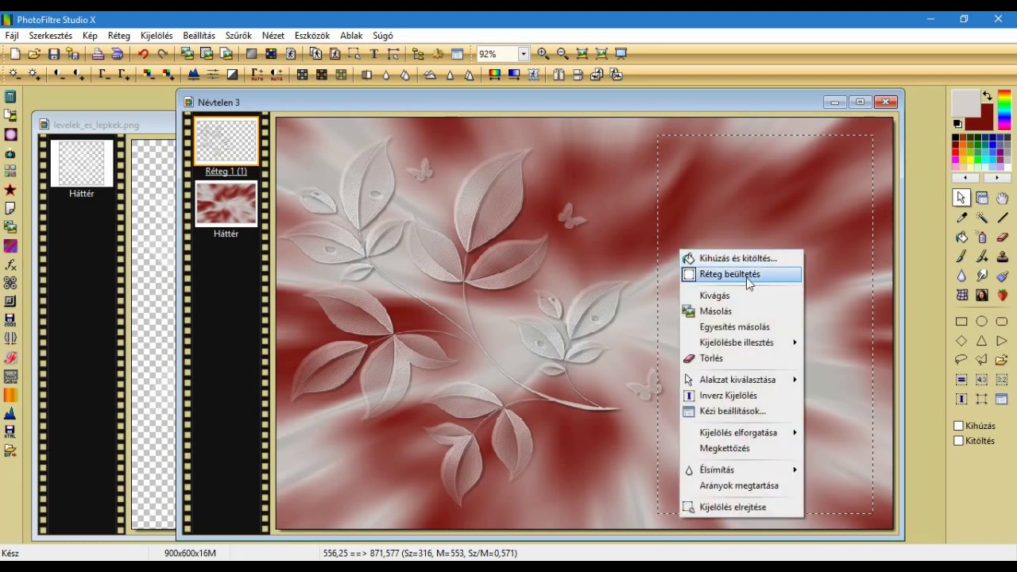
left_click(720, 411)
left_click(533, 183)
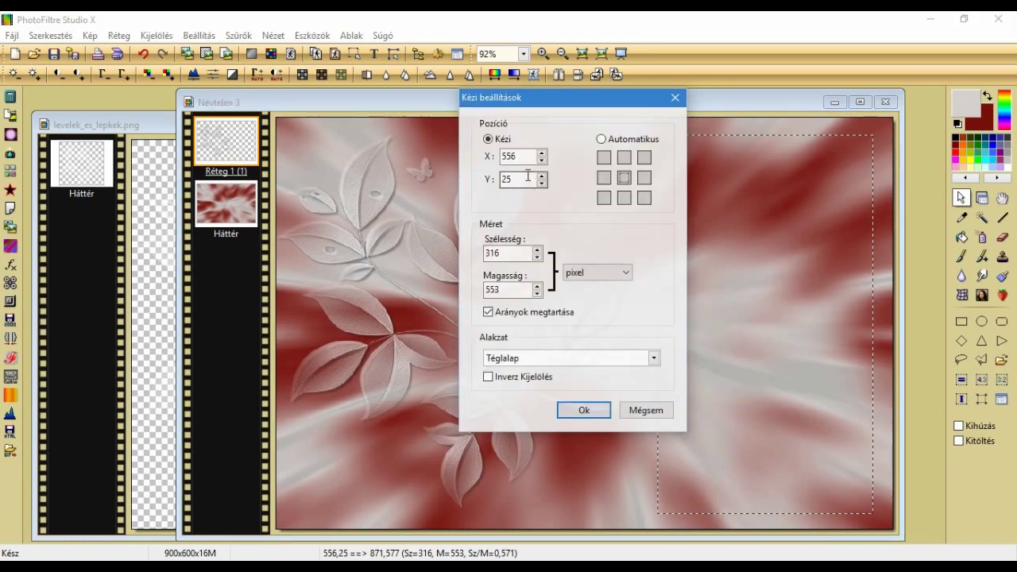
left_click(507, 156)
double_click(507, 156)
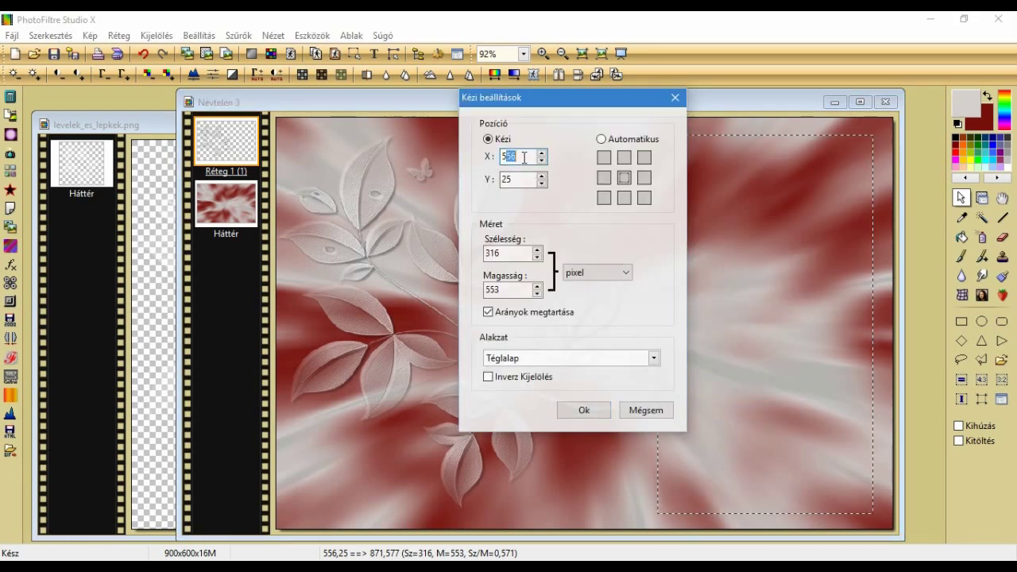
type("548")
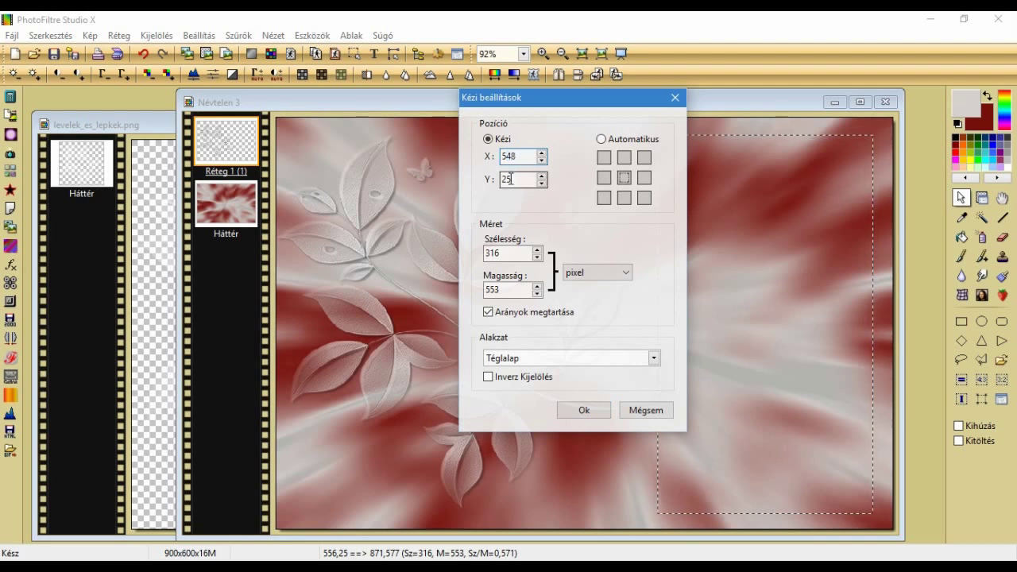
double_click(517, 178)
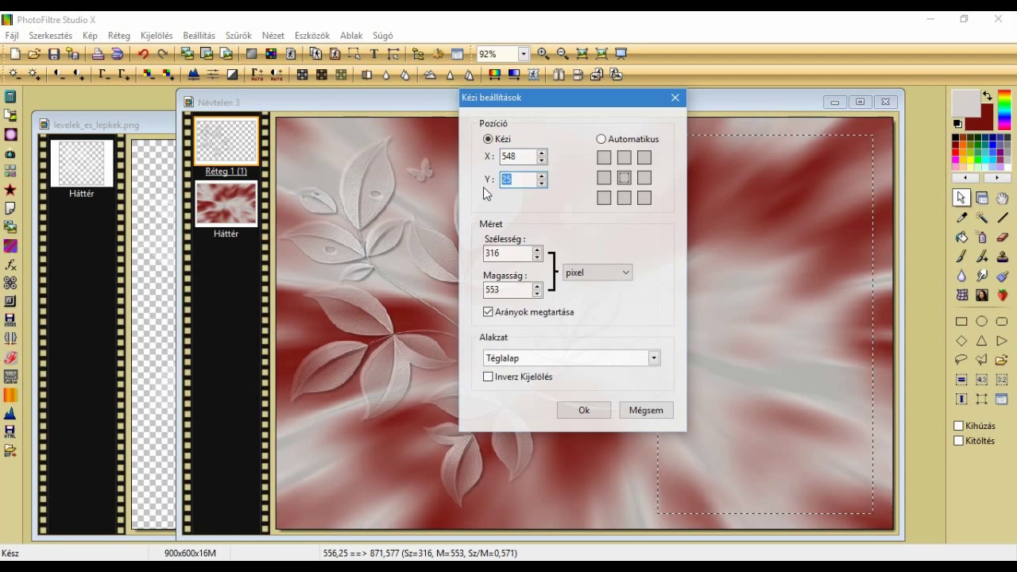
type("39")
Set the selection's width to 335 and height to 540 pixels, with the aspect ratio unlocked.
left_click_drag(492, 253, 512, 252)
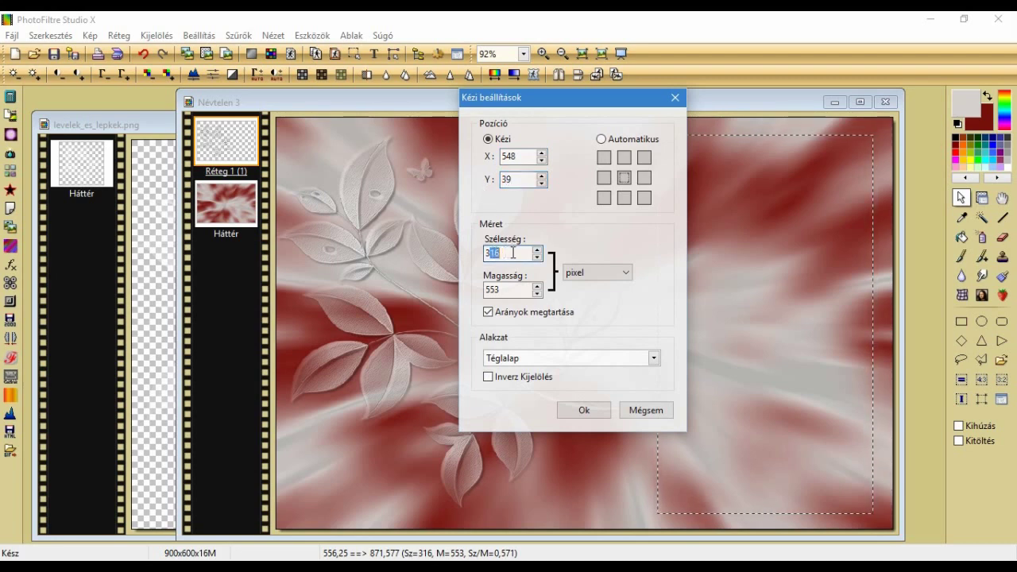
type("335")
left_click(489, 311)
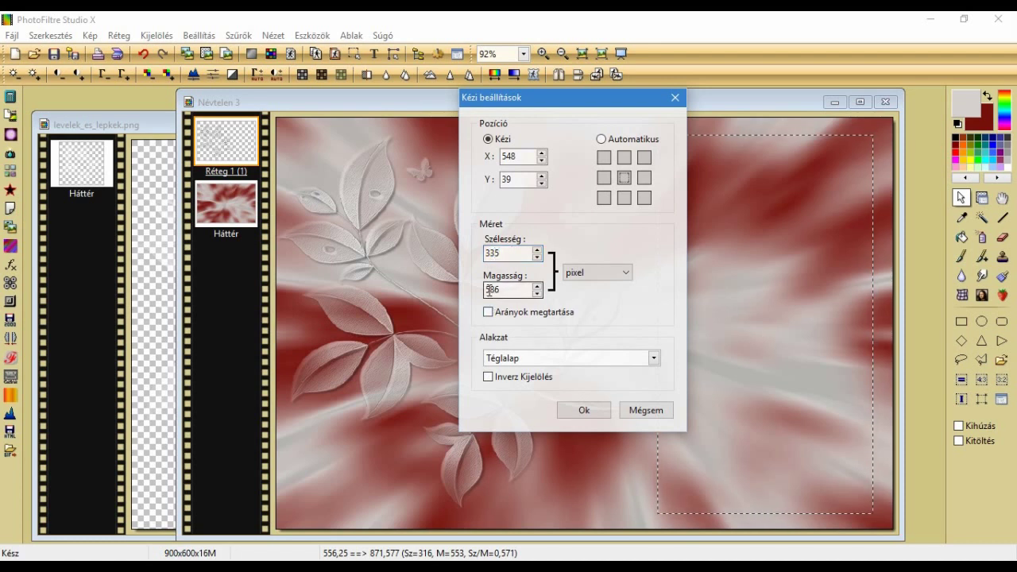
left_click_drag(492, 290, 514, 288)
type("40")
left_click(588, 410)
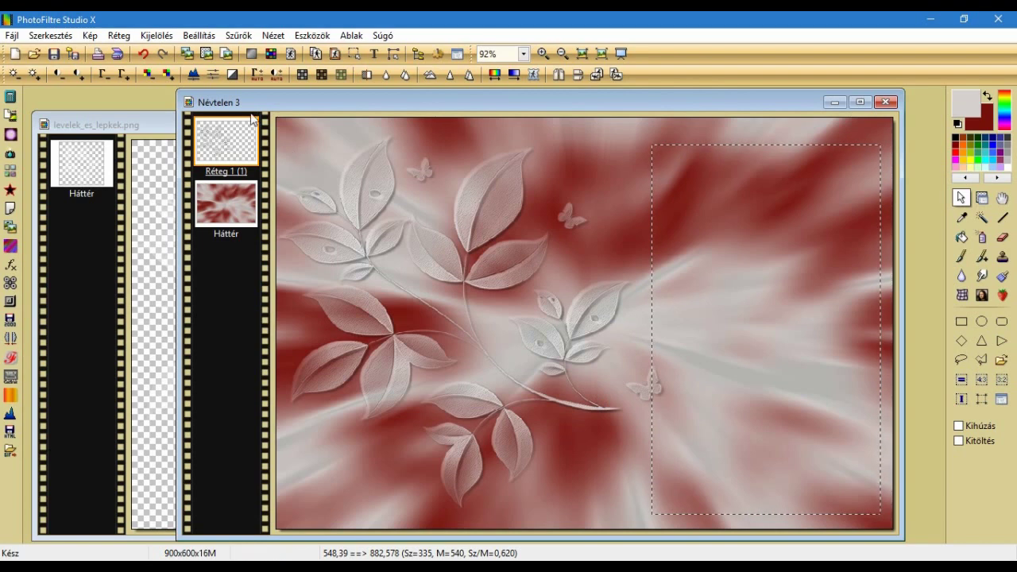
Turn the rectangular selection into a border with the Növeszt command at a width of 20.
left_click(156, 35)
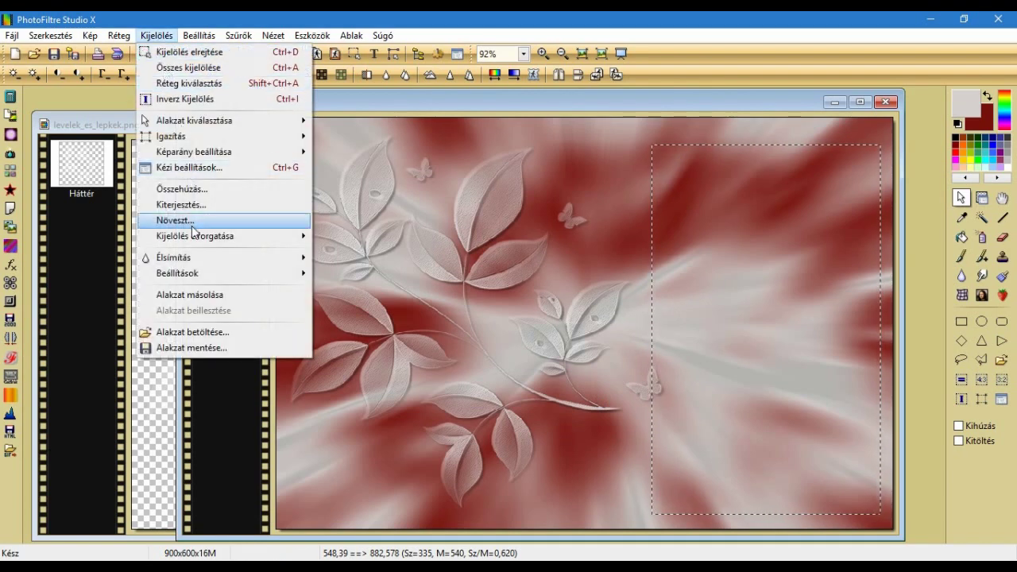
left_click(191, 226)
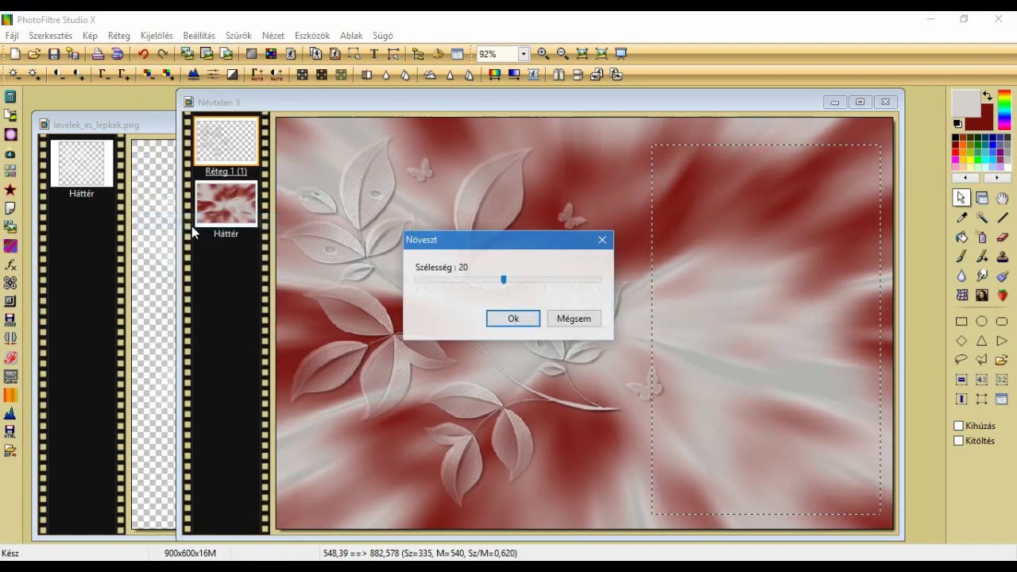
left_click(500, 317)
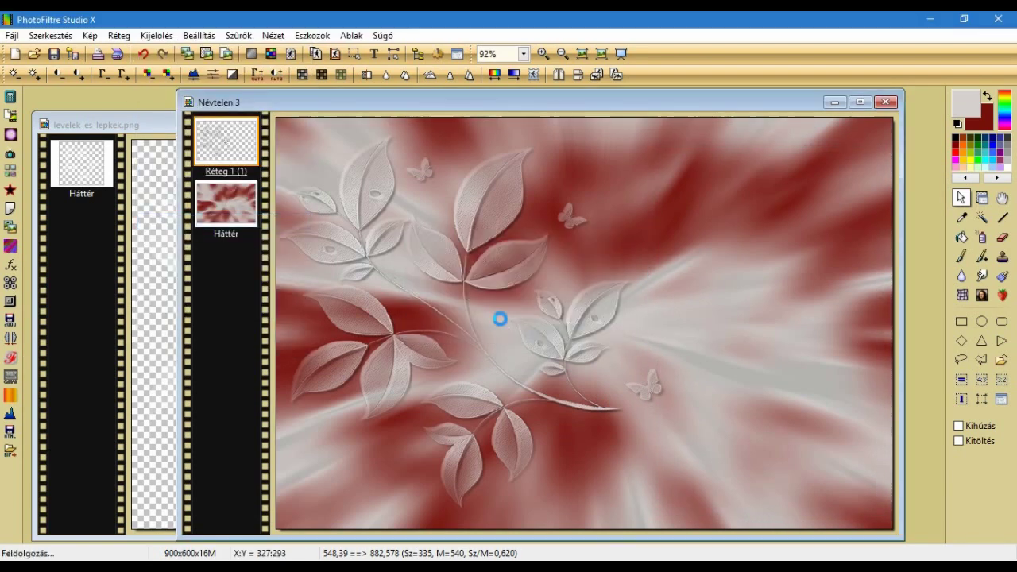
Add an empty layer of 354 × 559 pixels at X 538, Y 29 with automatic transparency.
left_click(119, 34)
mouse_move(235, 56)
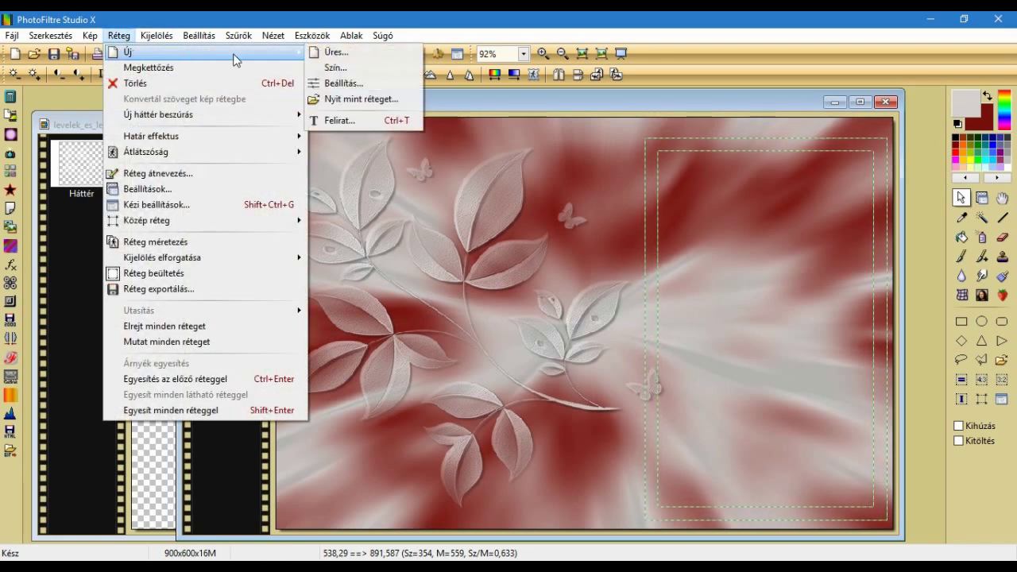
left_click(312, 54)
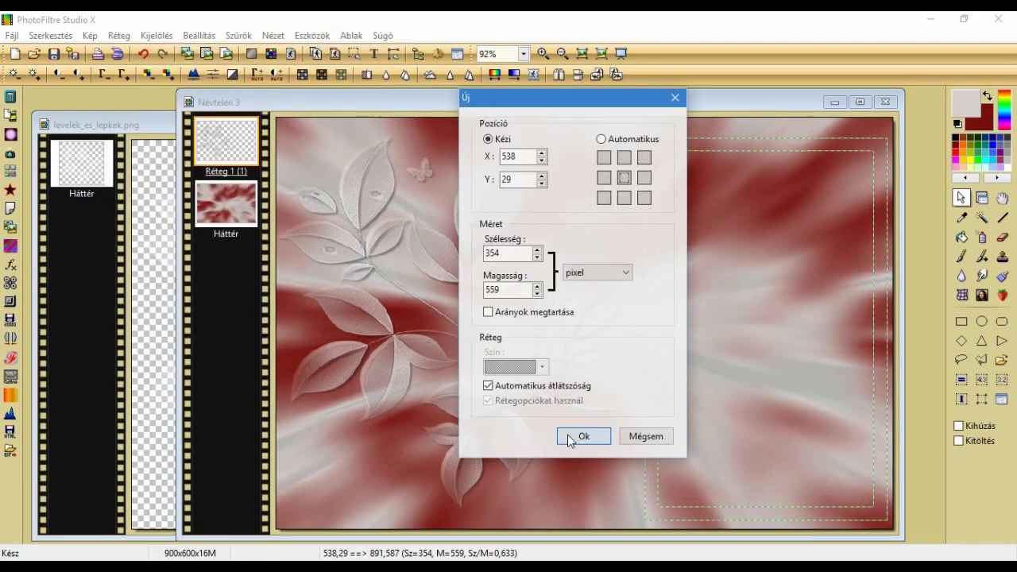
left_click(582, 436)
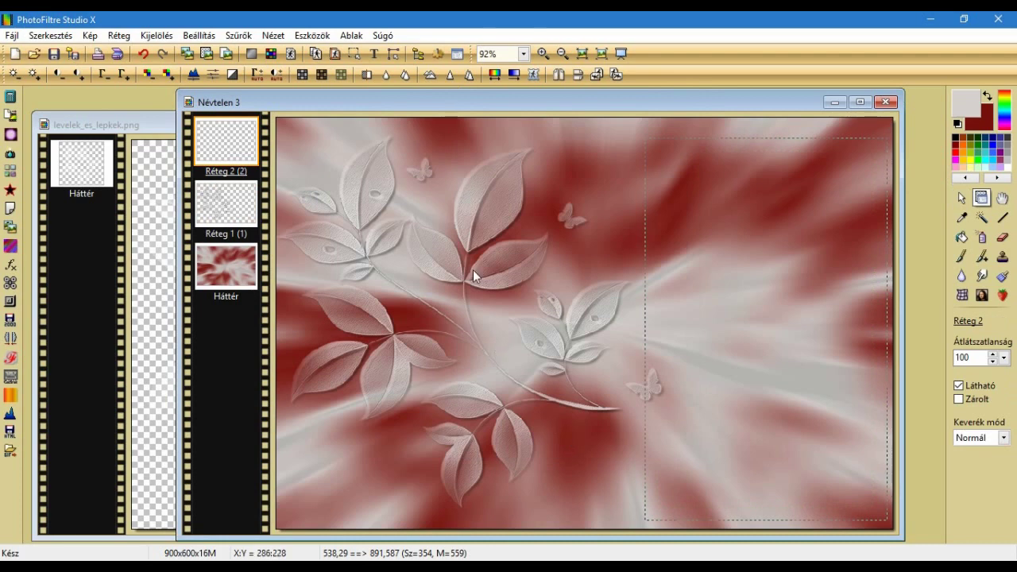
Show the frame-shaped selection again and fill it with dark red on the new layer.
left_click(354, 53)
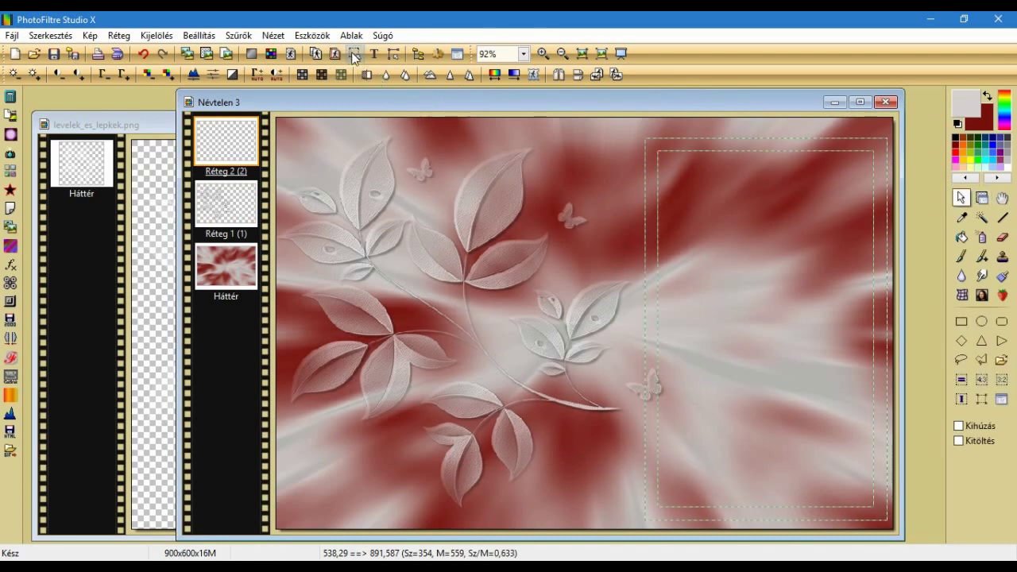
left_click(961, 237)
left_click(802, 146)
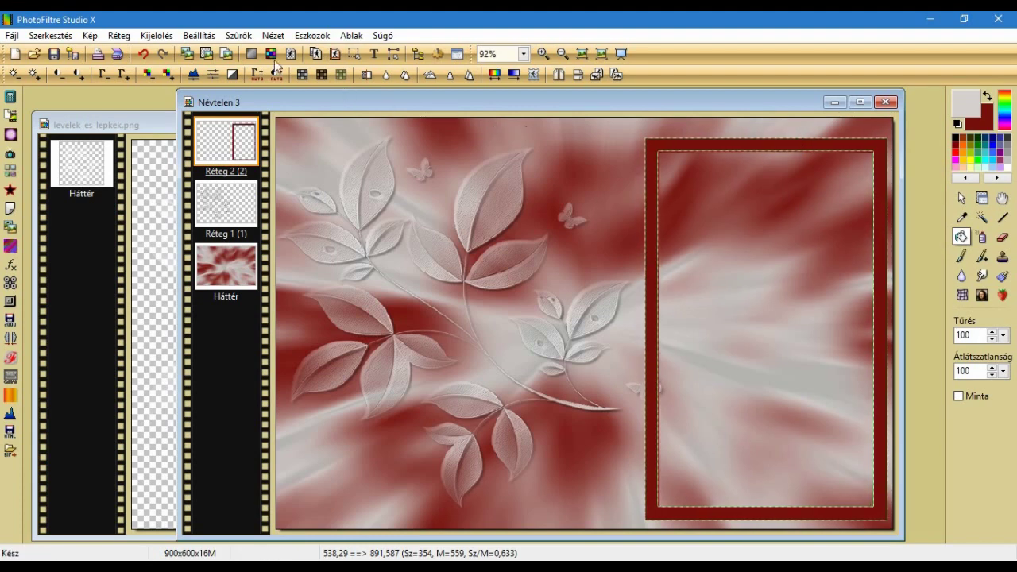
Apply the Mehdi Vibrations 1.1 filter to the frame using the Lines method and Gaussian blur.
left_click(245, 37)
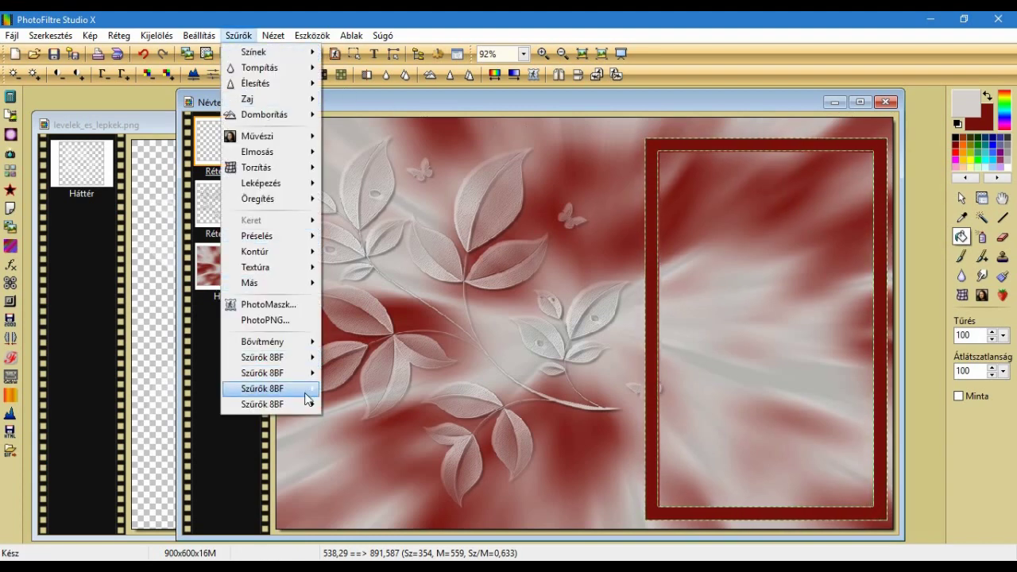
mouse_move(307, 393)
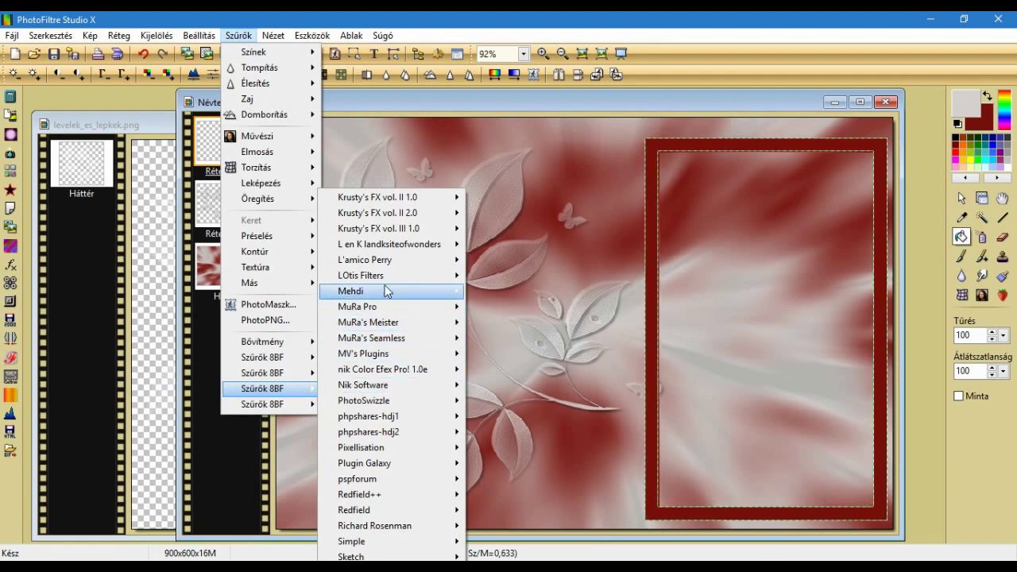
mouse_move(389, 291)
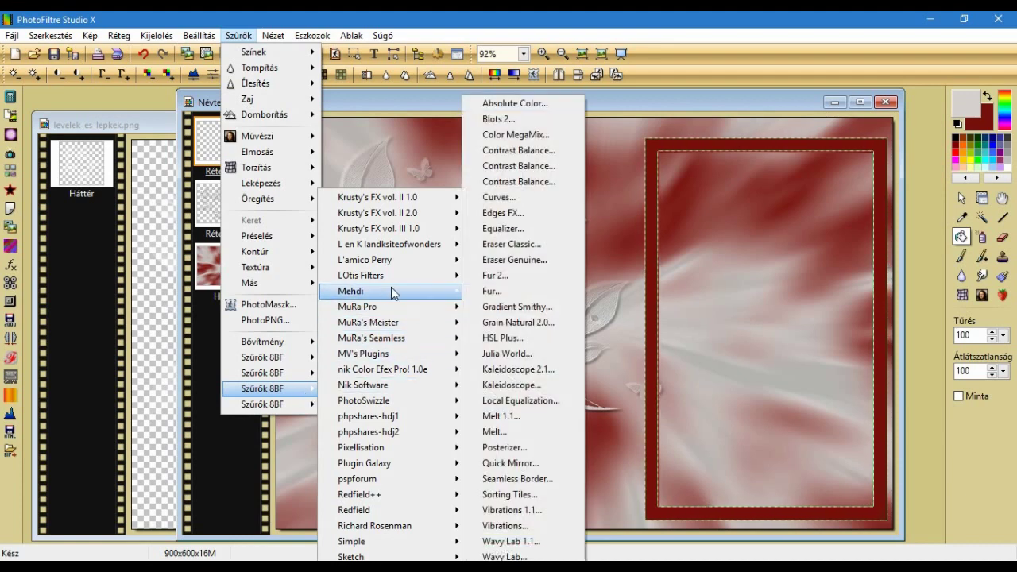
left_click(553, 511)
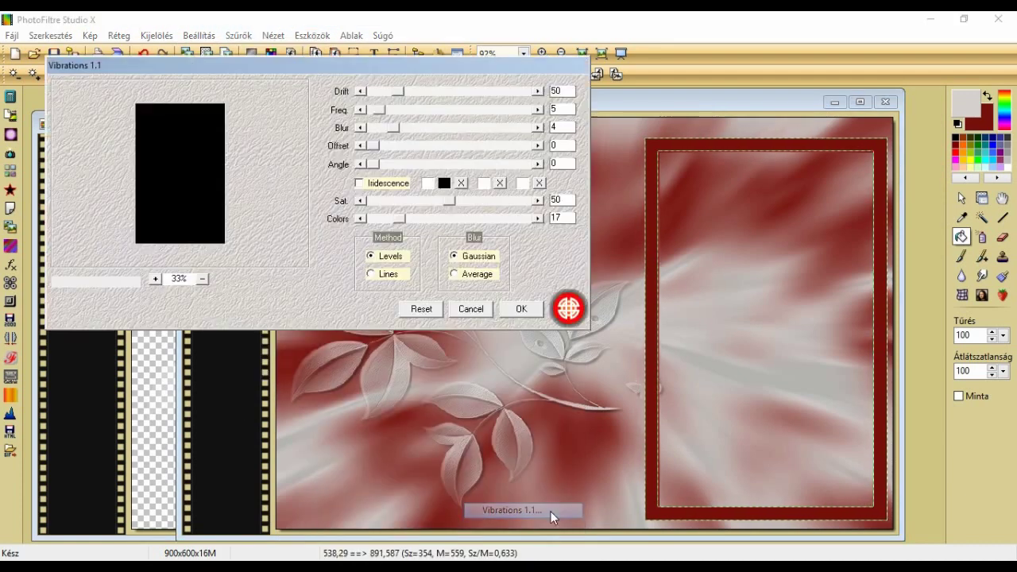
left_click(385, 275)
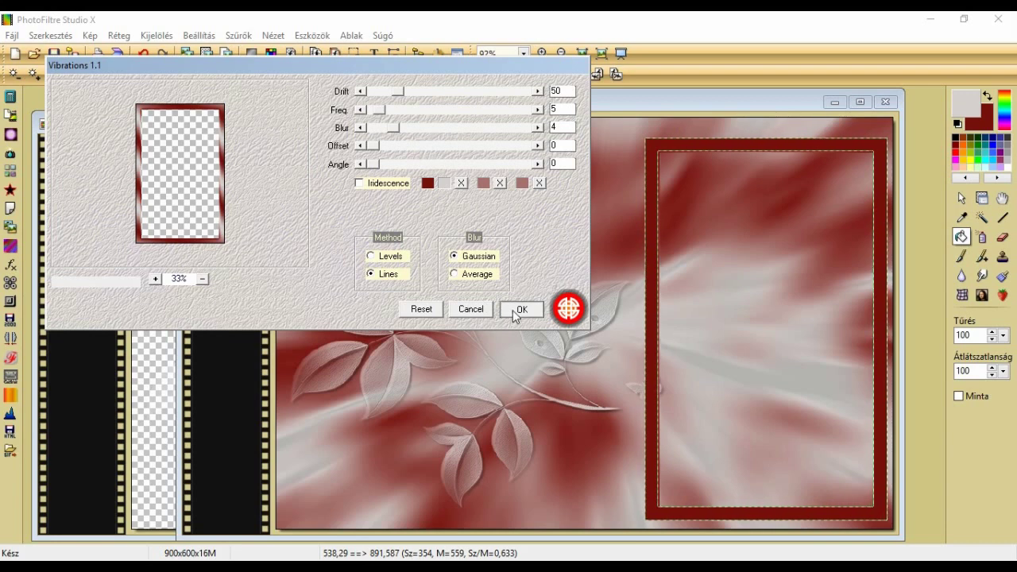
left_click(515, 312)
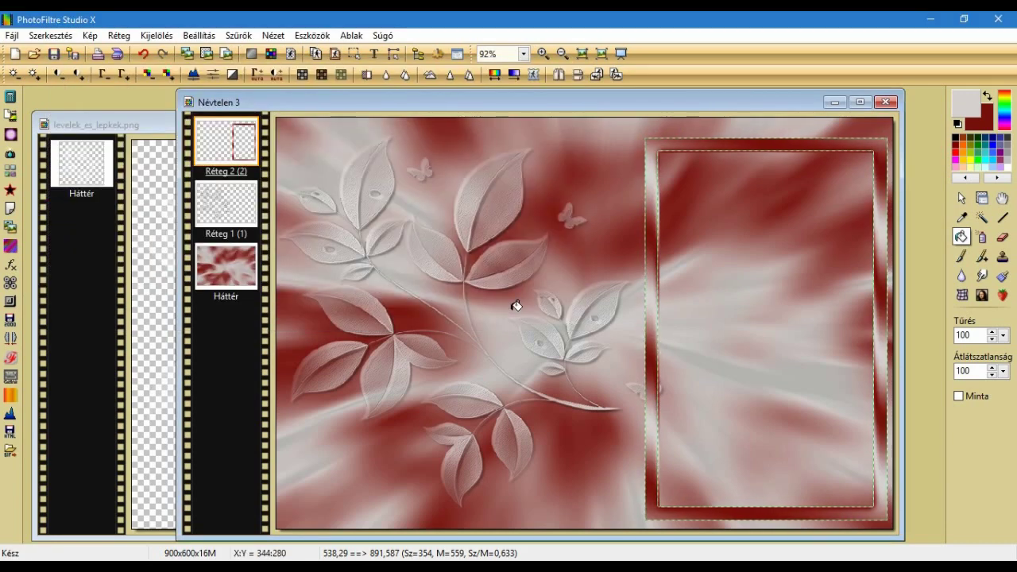
Apply the Kontúr 3D filter to the frame in light grey and dark red, width 5, opacity 50, position Bal-felső.
left_click(238, 35)
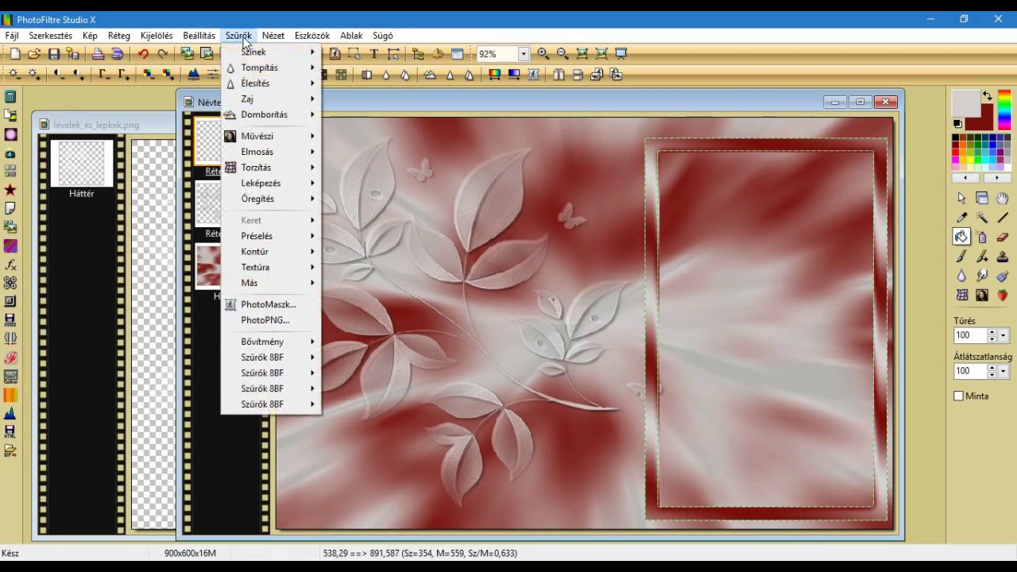
mouse_move(275, 182)
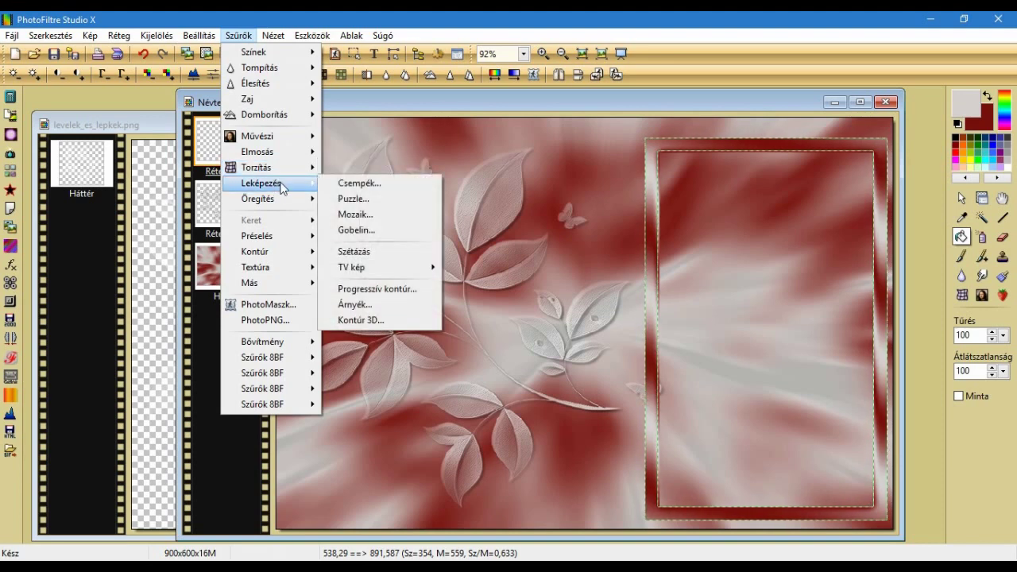
left_click(370, 321)
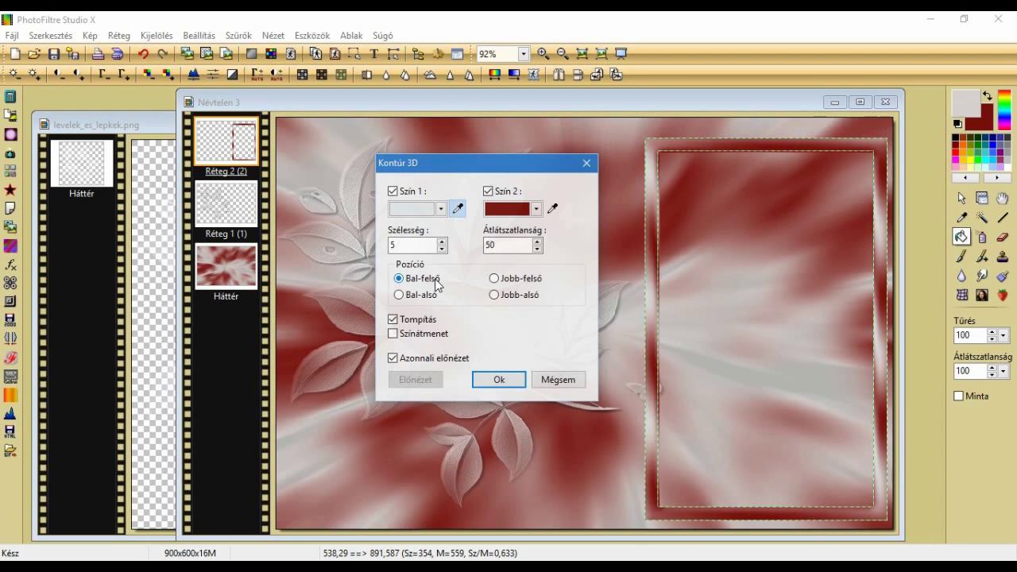
left_click(499, 379)
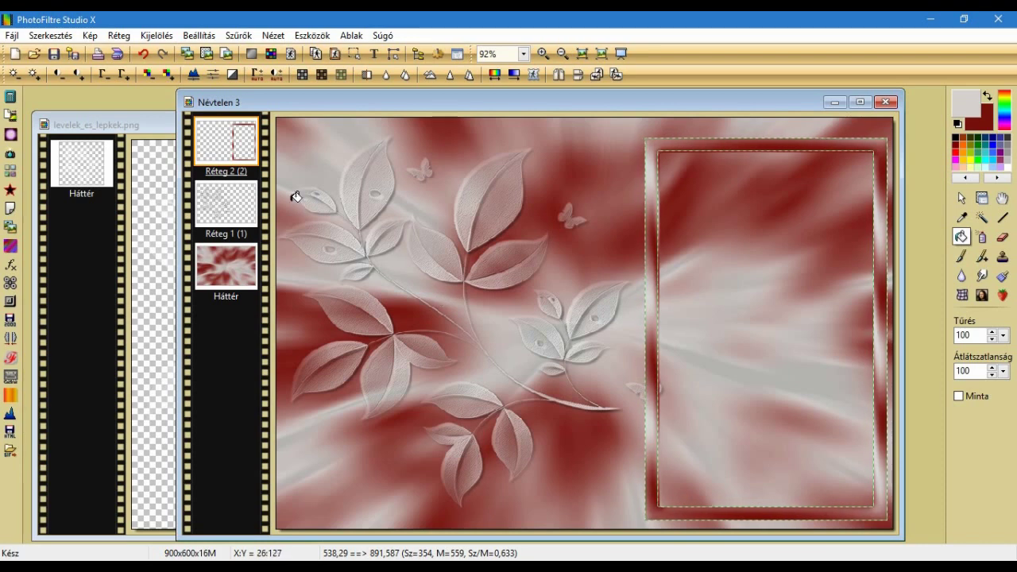
Add a black Progresszív kontúr shadow to the frame with X and Y offsets of 5 and opacity 25.
left_click(243, 38)
mouse_move(285, 184)
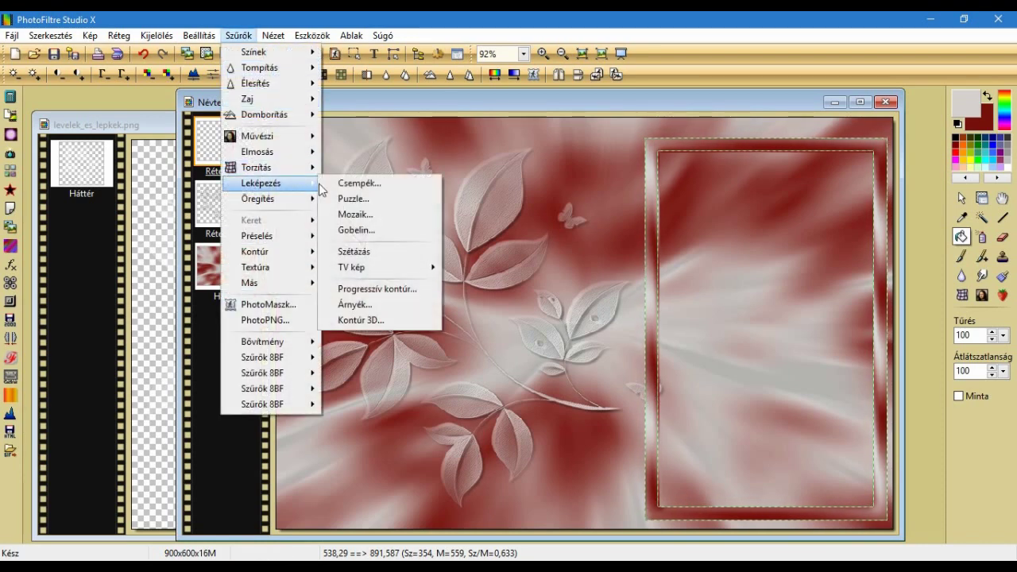
left_click(366, 306)
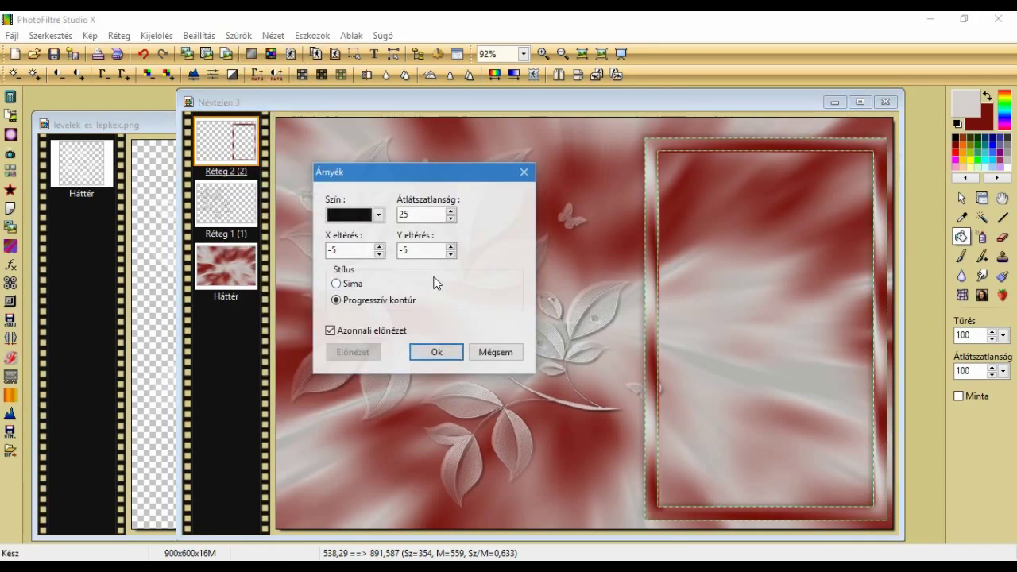
left_click(348, 250)
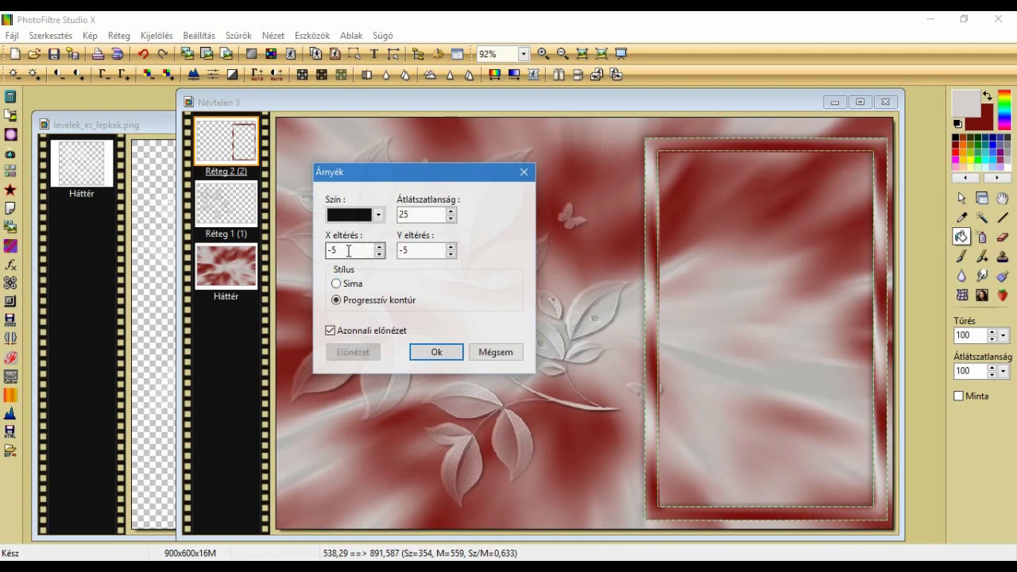
left_click_drag(350, 250, 321, 259)
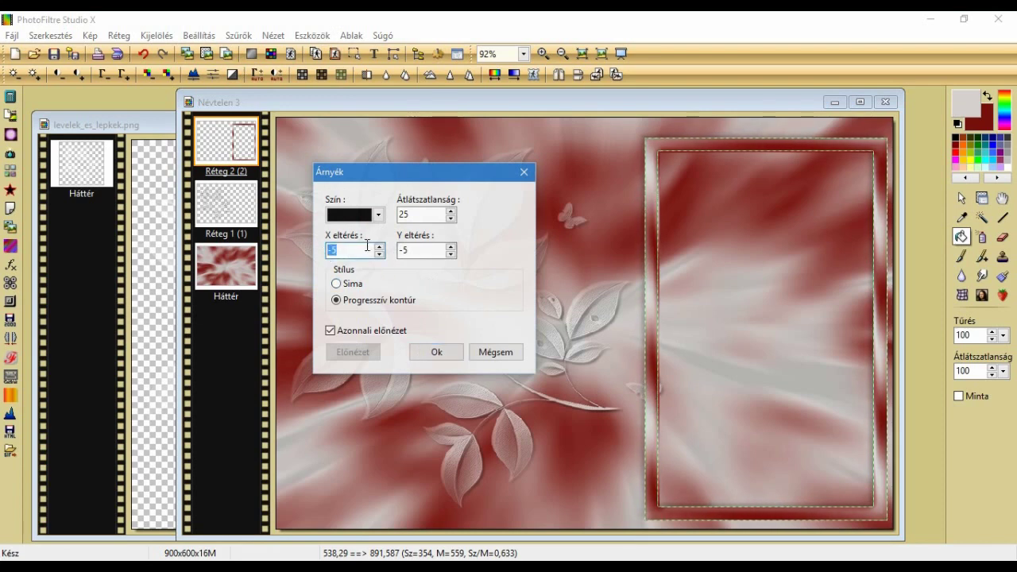
type("5")
left_click_drag(421, 250, 399, 250)
type("5")
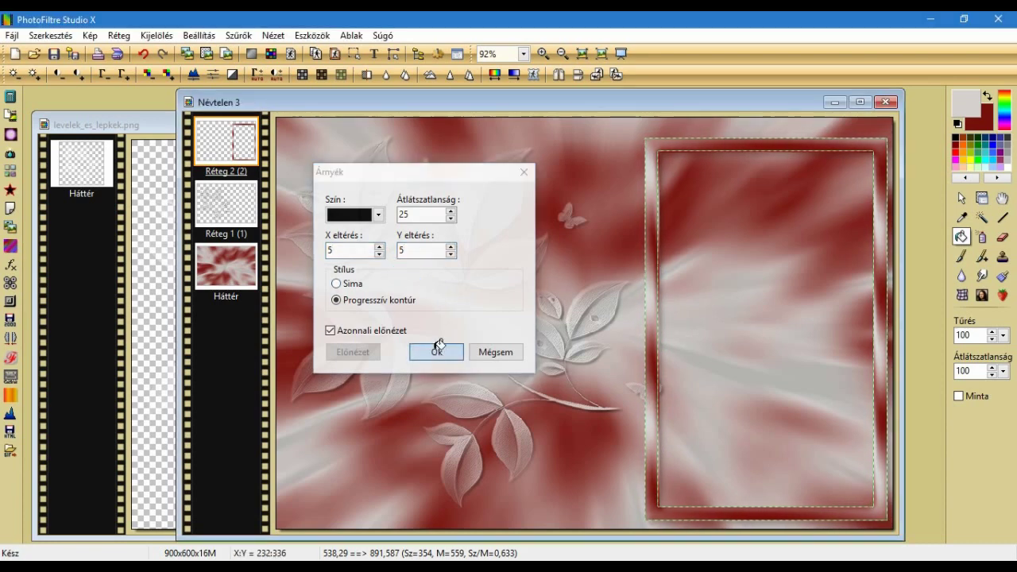
left_click(437, 352)
Add a second black shadow to the frame with X and Y offsets of -5 and opacity 25.
left_click(239, 36)
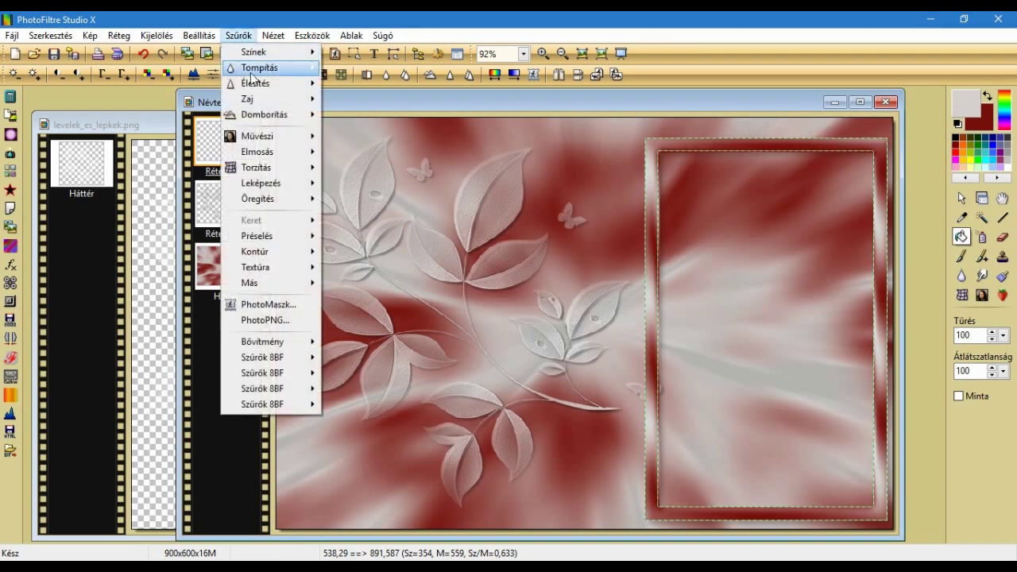
mouse_move(278, 182)
left_click(373, 304)
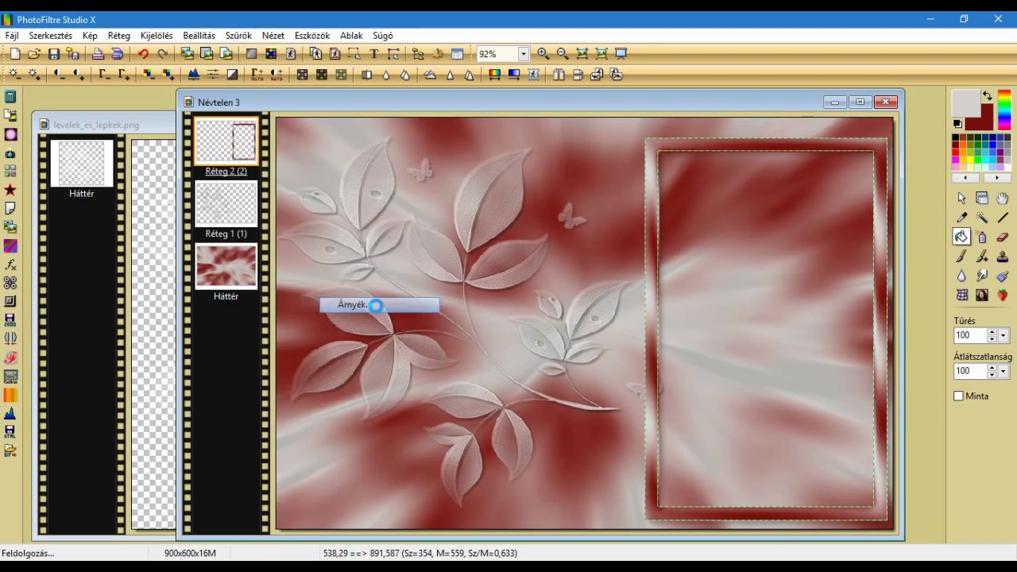
double_click(329, 252)
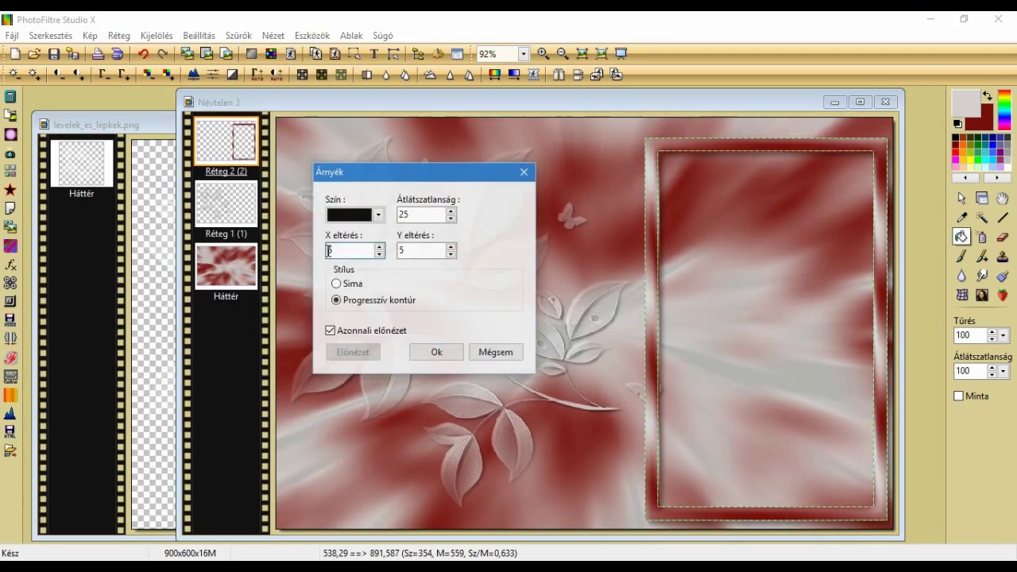
type("-5")
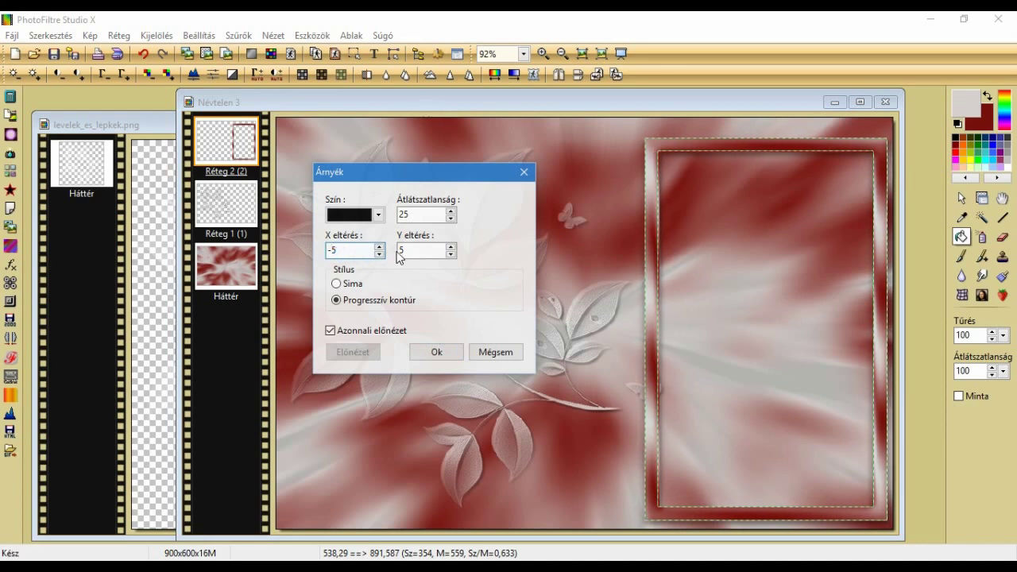
left_click(401, 251)
type("-")
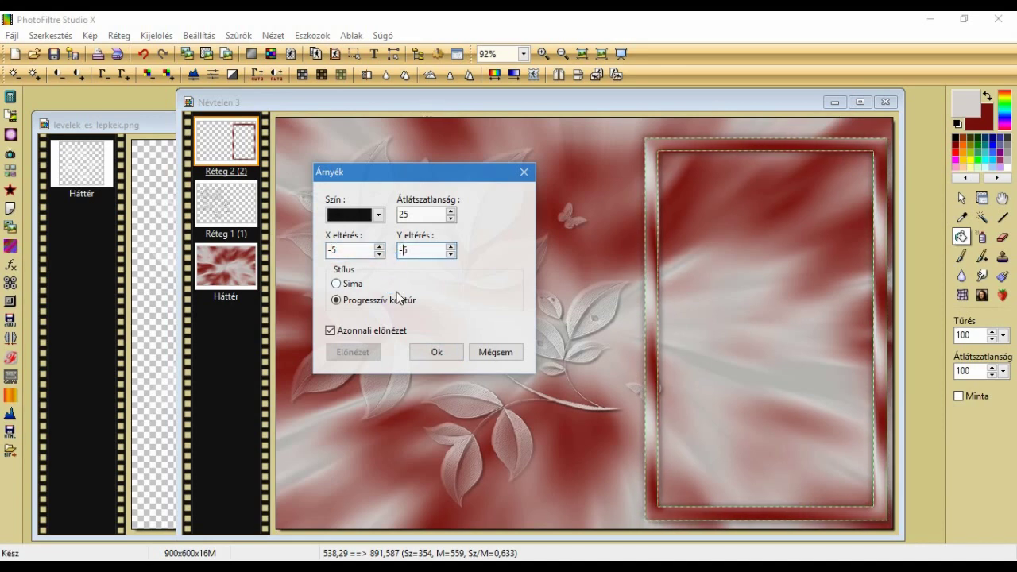
left_click(435, 352)
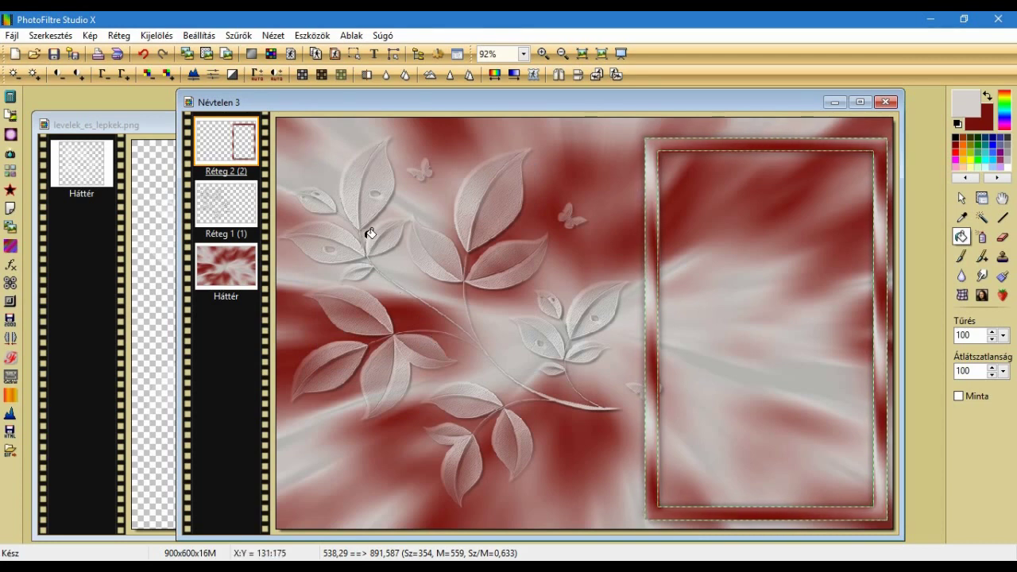
Texture the frame with the floral mask 6a6da7ee946.jpg at 50% opacity, 100% scale and 15% relief, and hide the selection.
left_click(241, 36)
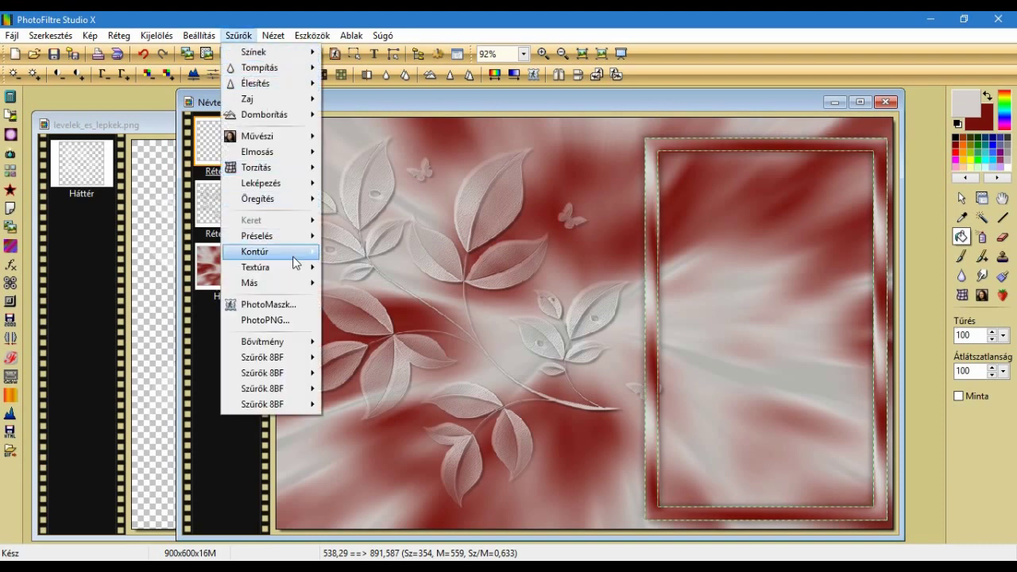
mouse_move(294, 268)
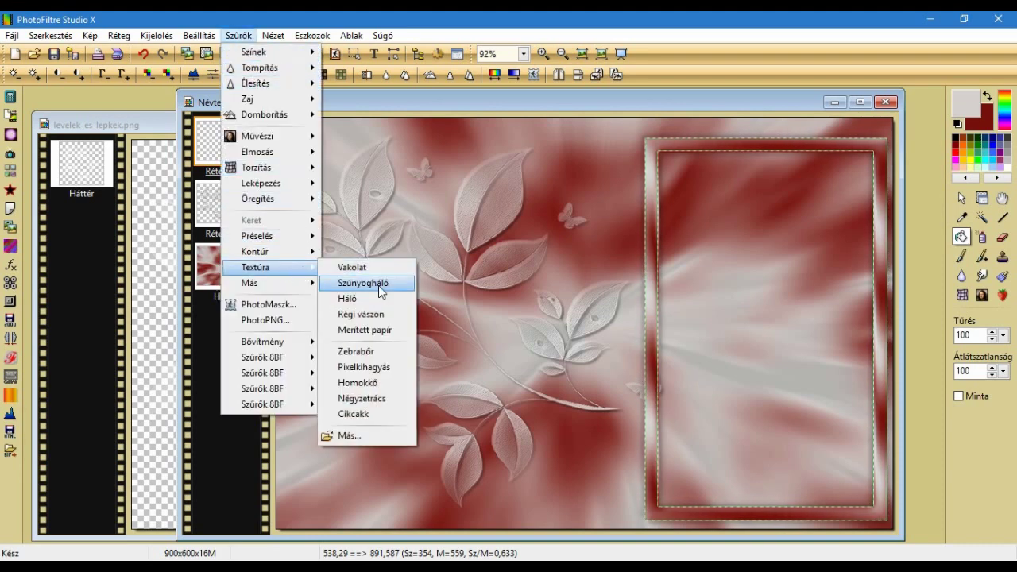
left_click(349, 436)
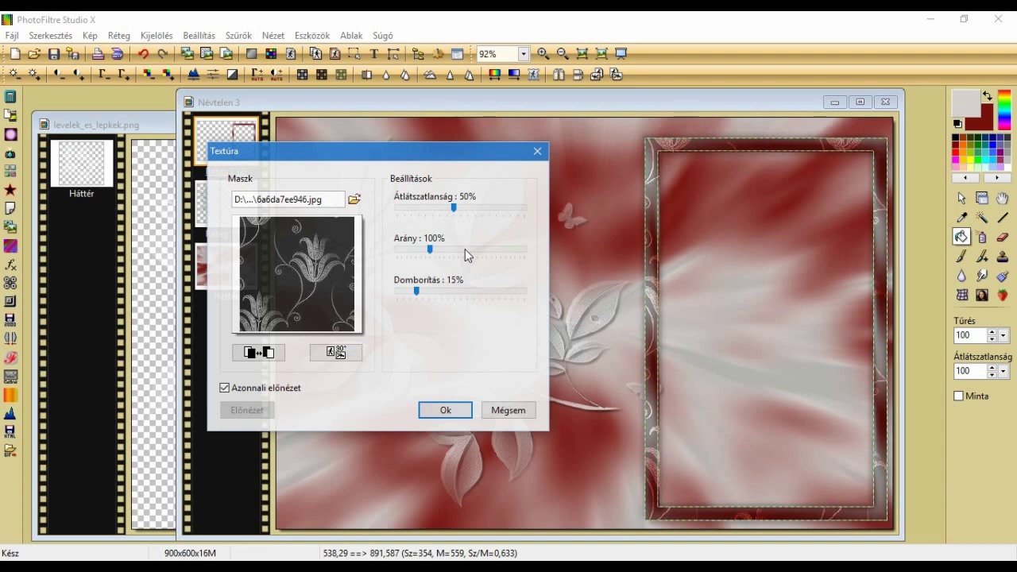
left_click(452, 410)
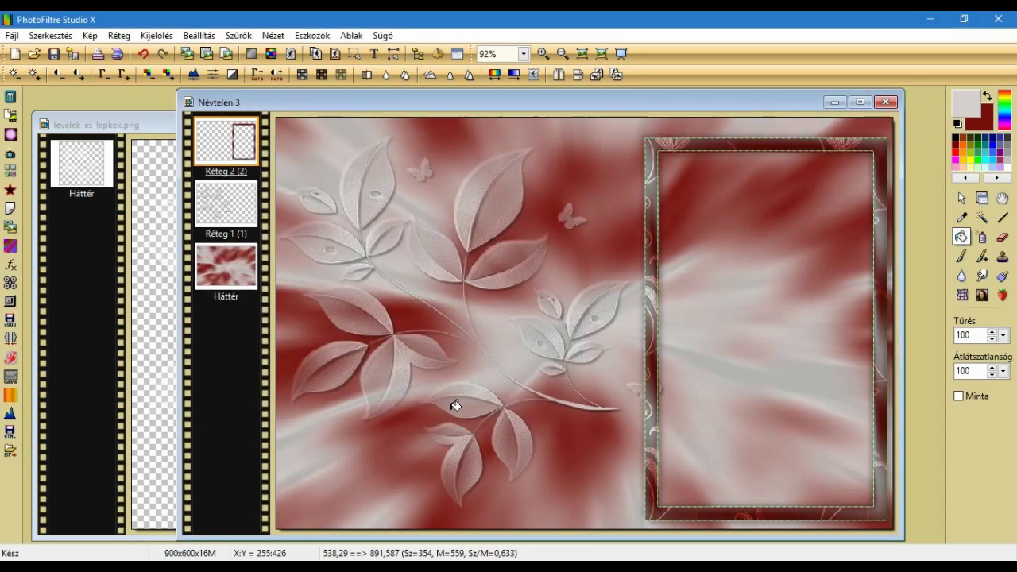
left_click(156, 35)
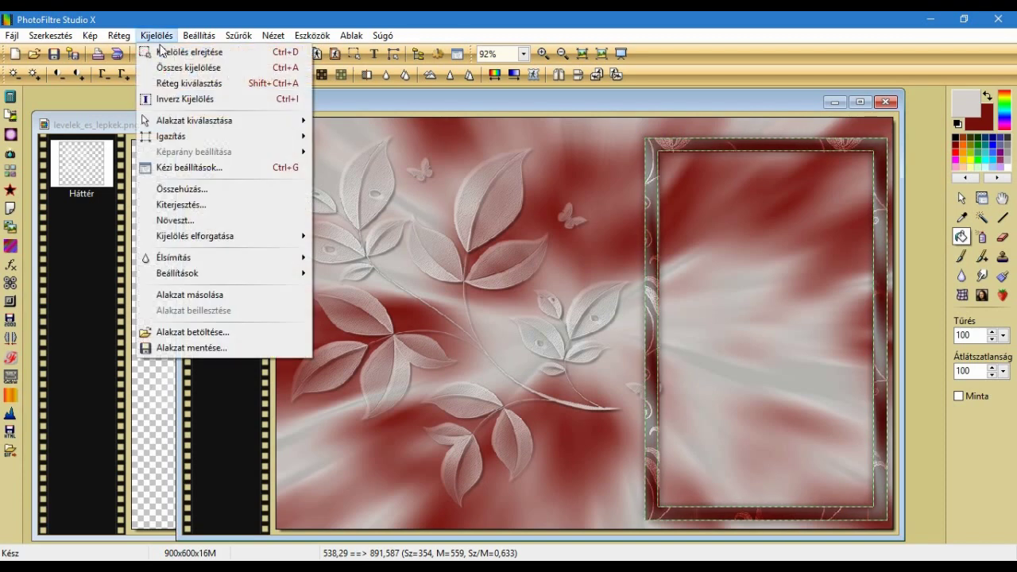
left_click(161, 53)
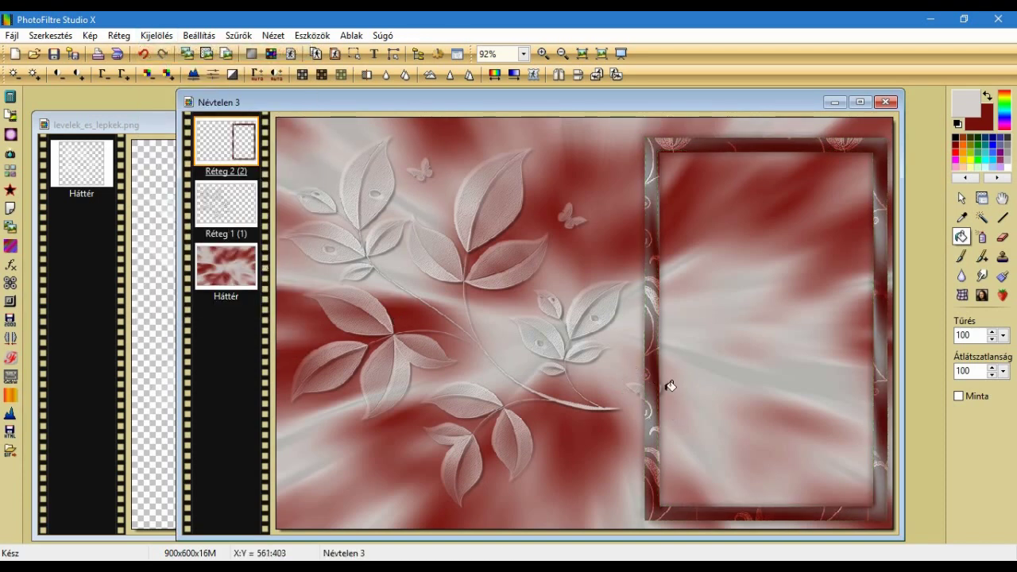
Erase the butterfly overlapping the frame's left side from the leaf layer with the size 50 Eraser, and reselect the frame layer.
left_click(1002, 237)
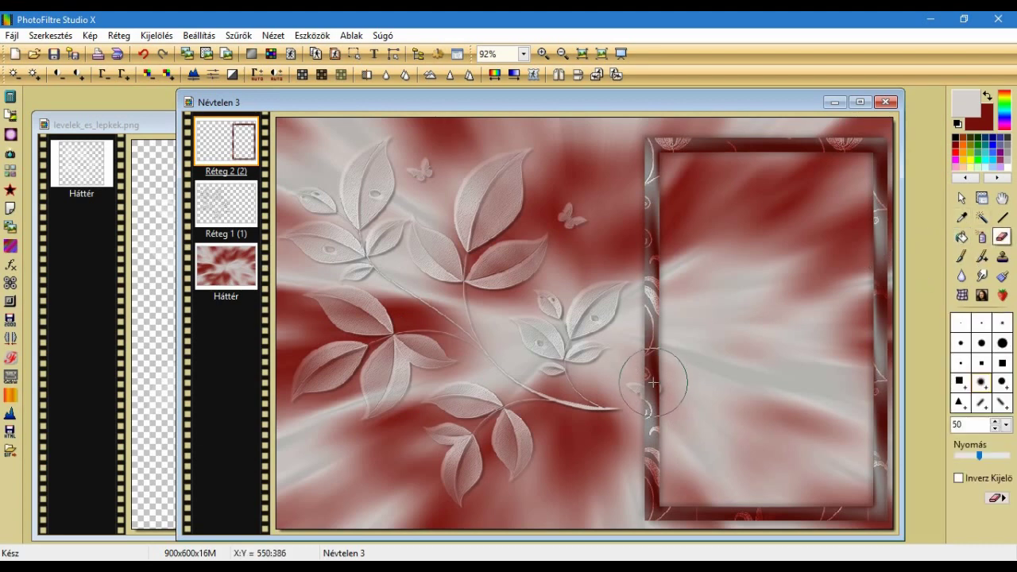
left_click(246, 220)
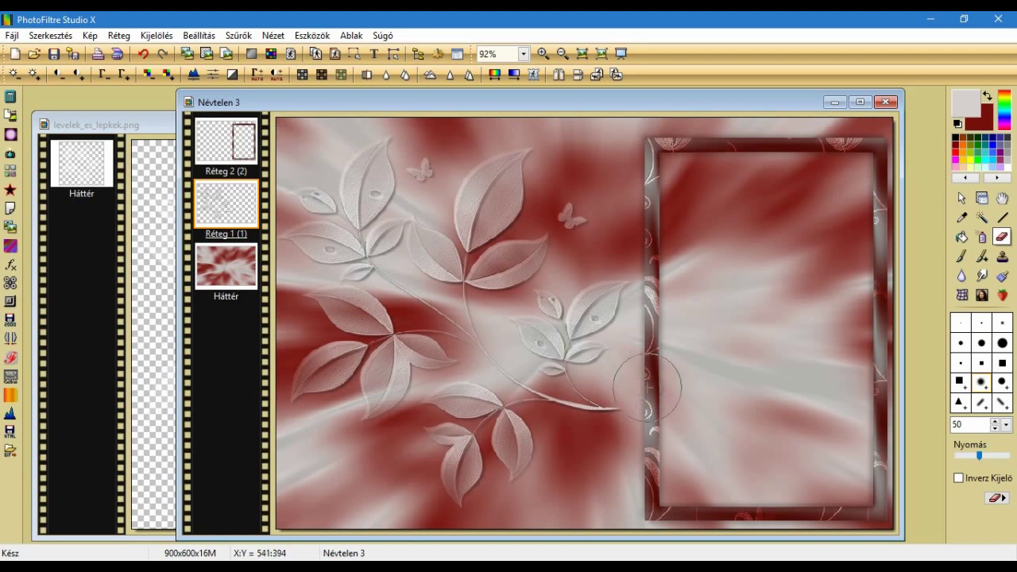
left_click(246, 139)
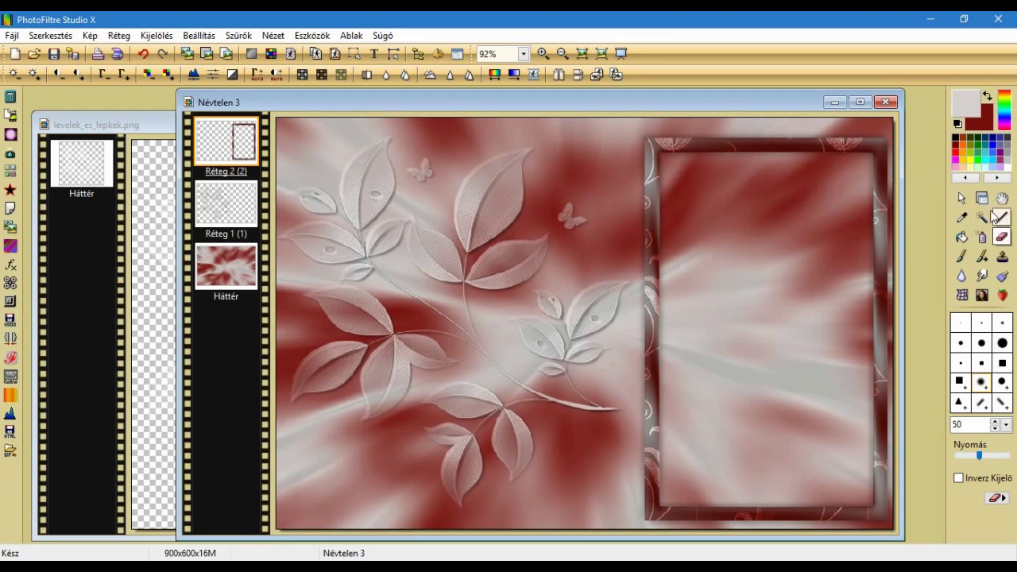
Shift the frame layer to the offset -17,-8 and draw a 339 × 540 px rectangular selection along the middle of its border.
left_click(981, 197)
left_click_drag(770, 144, 758, 137)
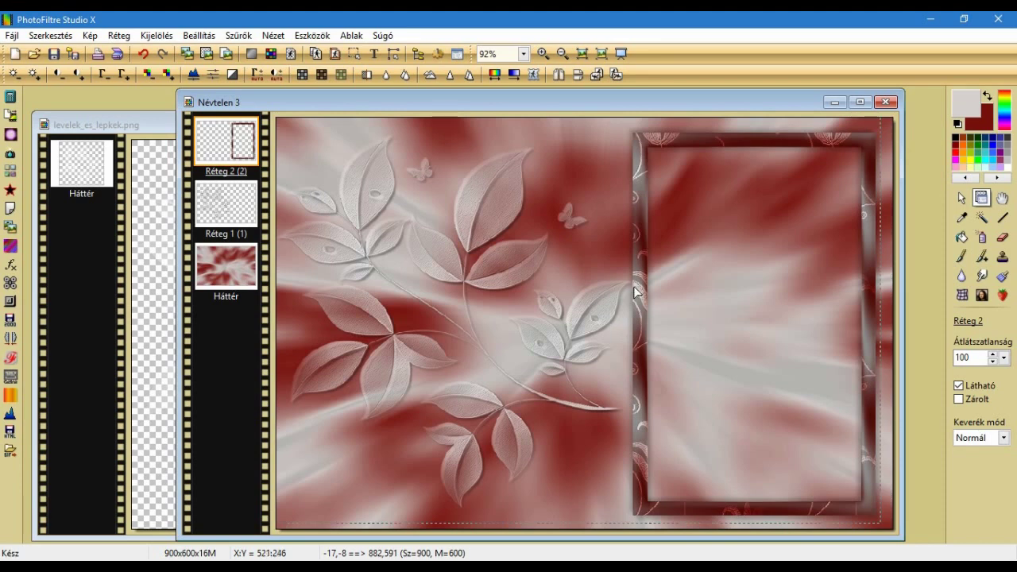
left_click(961, 198)
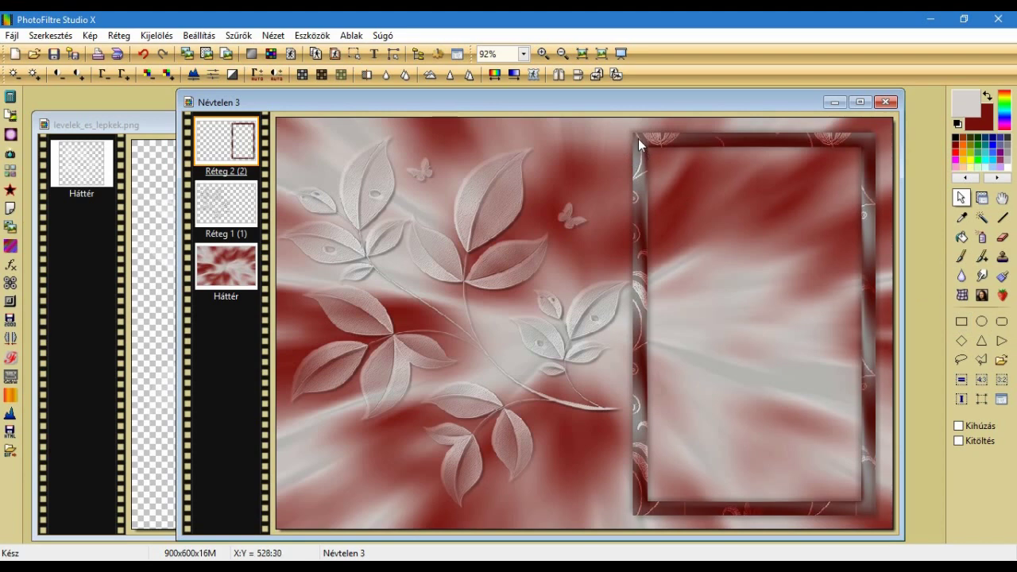
left_click_drag(639, 139, 870, 509)
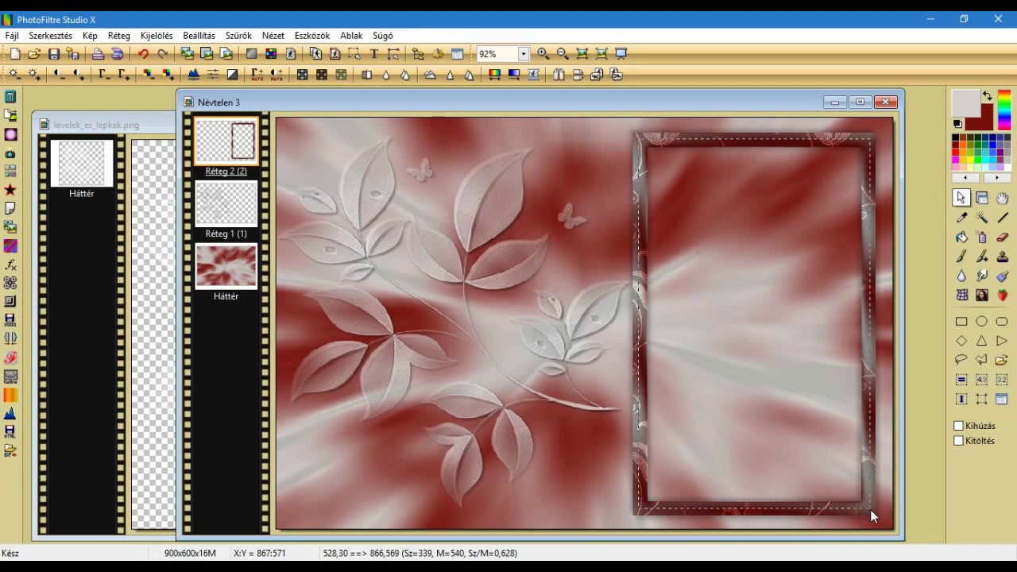
Duplicate the selected area of the Háttér layer as a new layer.
left_click(235, 271)
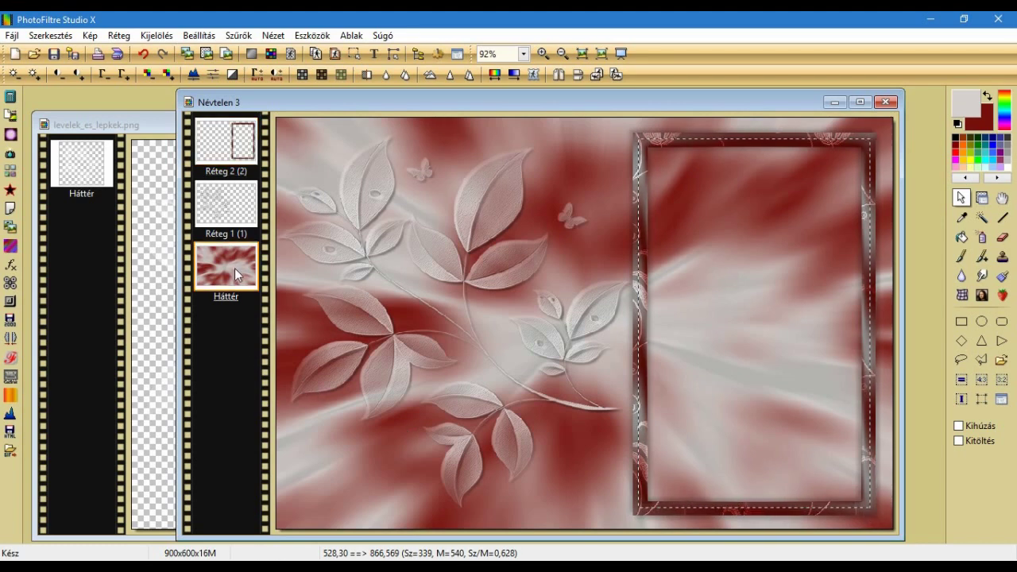
right_click(678, 281)
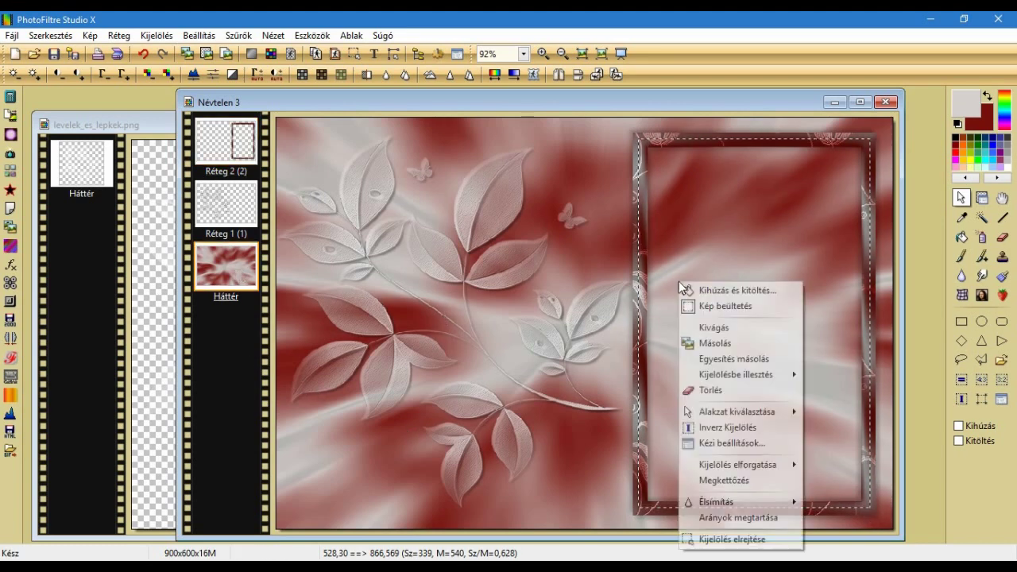
left_click(725, 480)
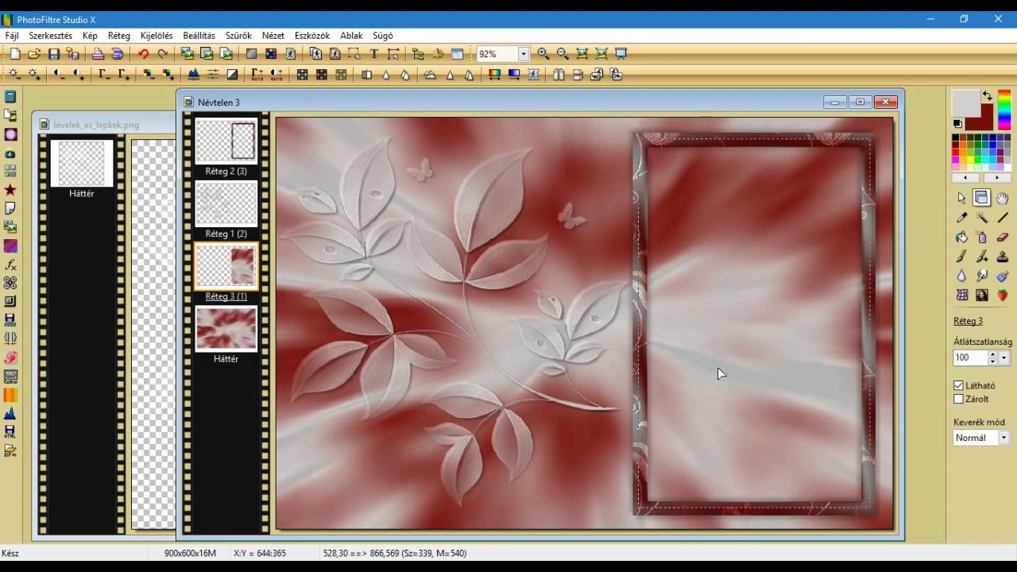
Apply a Gaussian blur with a radius of 50 pixels to the duplicated panel layer.
left_click(237, 36)
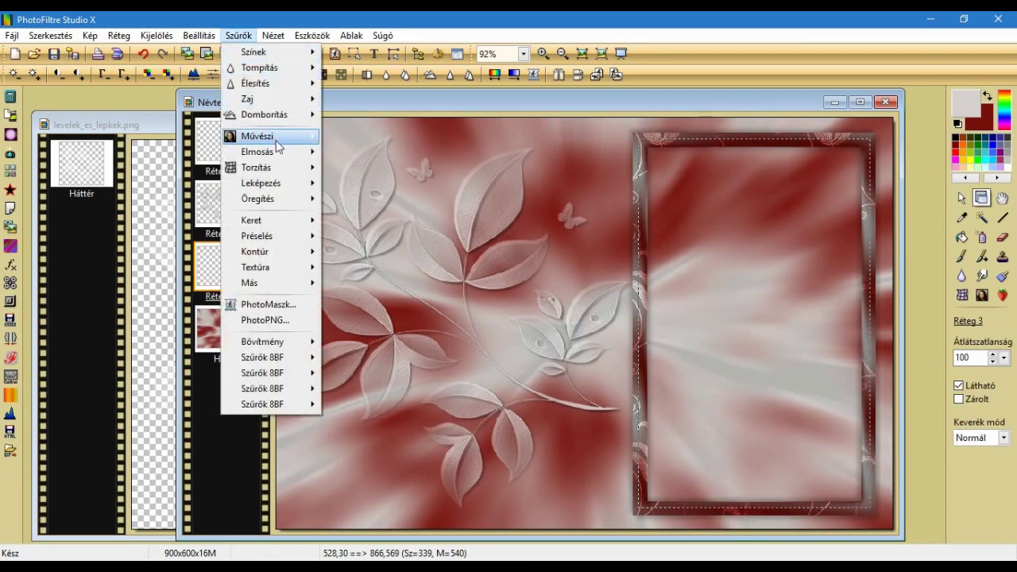
mouse_move(270, 151)
left_click(367, 183)
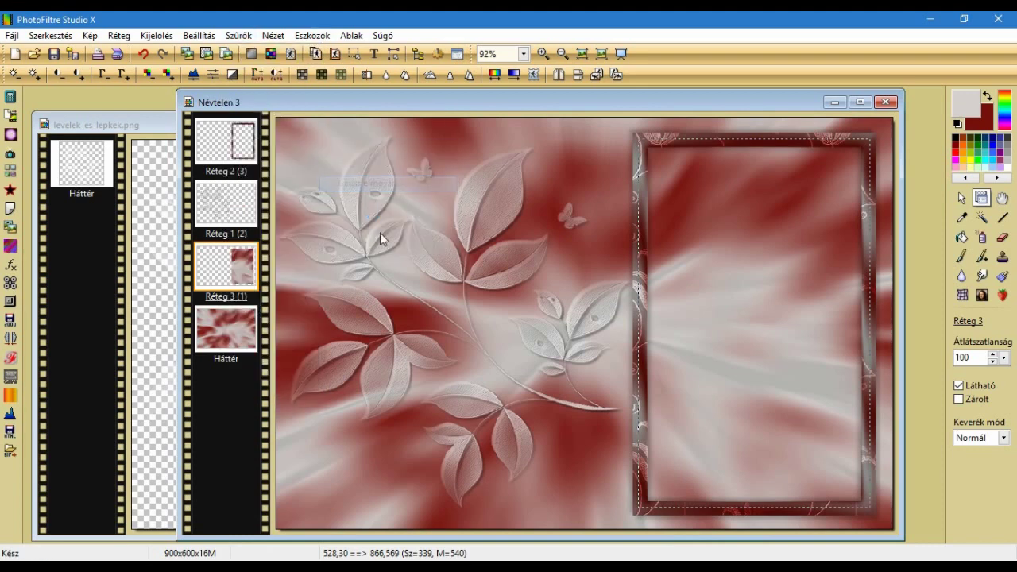
left_click_drag(506, 265, 628, 266)
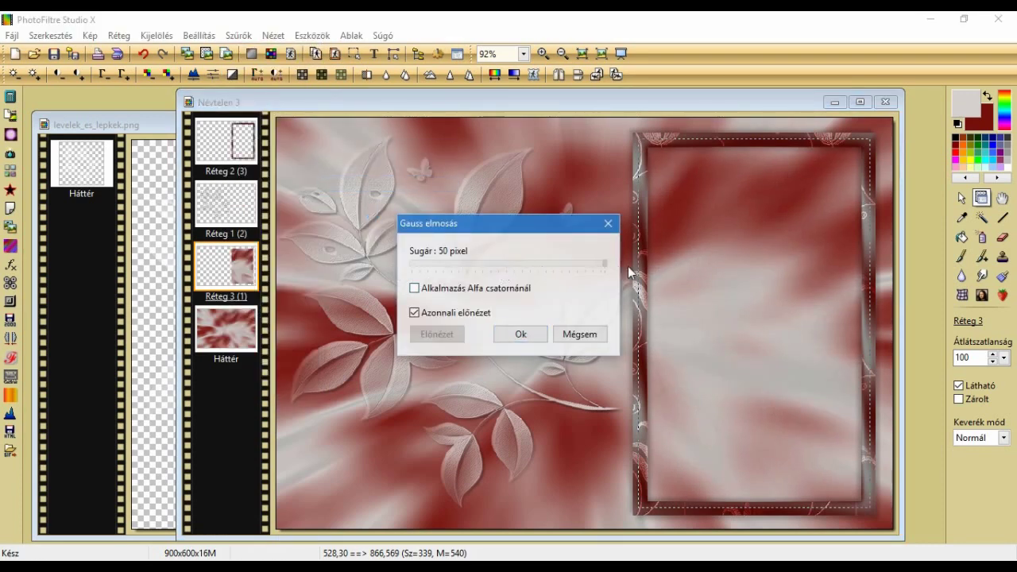
left_click(520, 334)
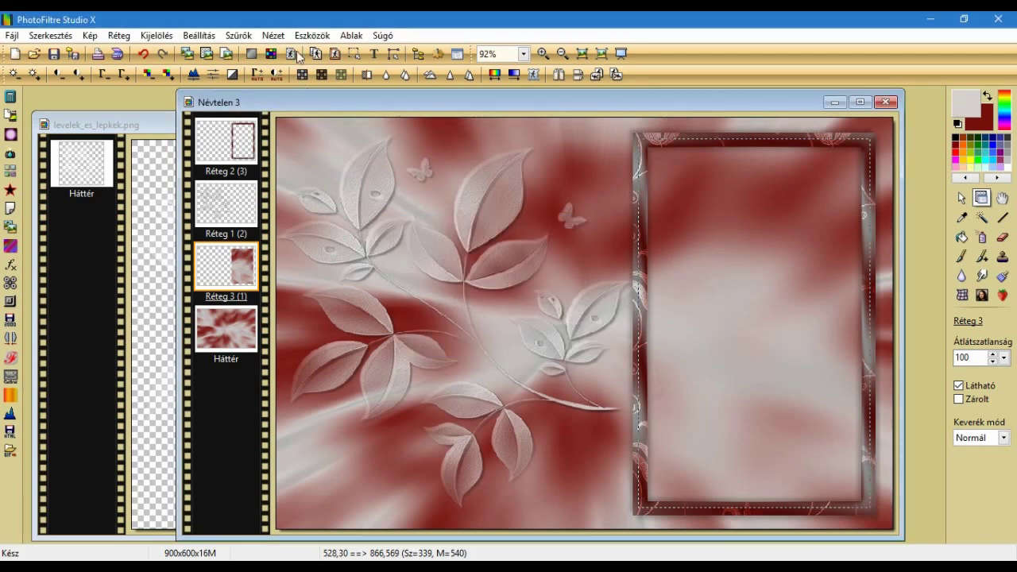
Apply the Filters Unlimited 2.0 VM Natural Acid Rain preset with Amount 41, Inner Brightness 255, Outer Brightness 80, Refraction 128 and Random Seed 126.
left_click(237, 37)
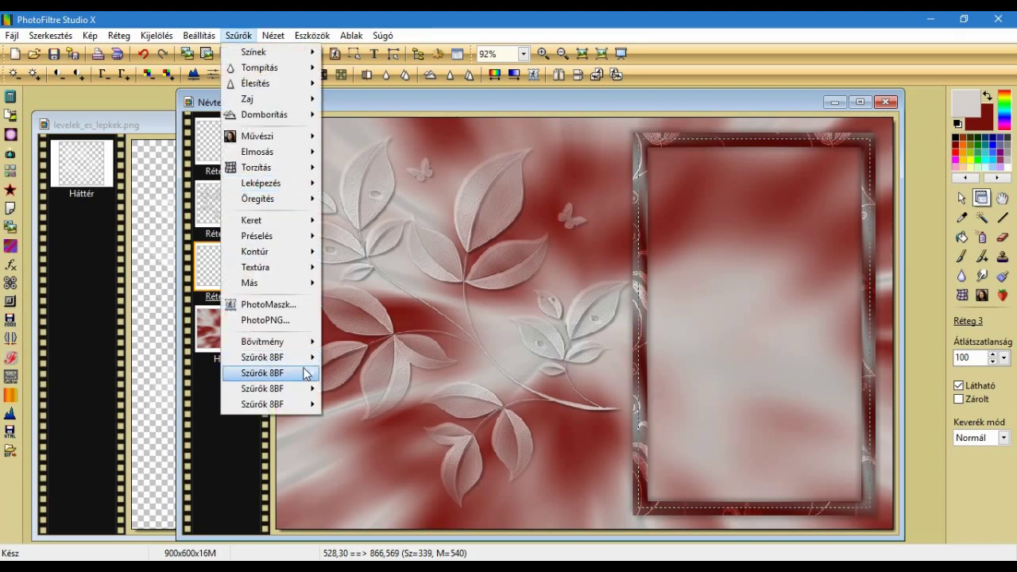
mouse_move(304, 364)
mouse_move(445, 213)
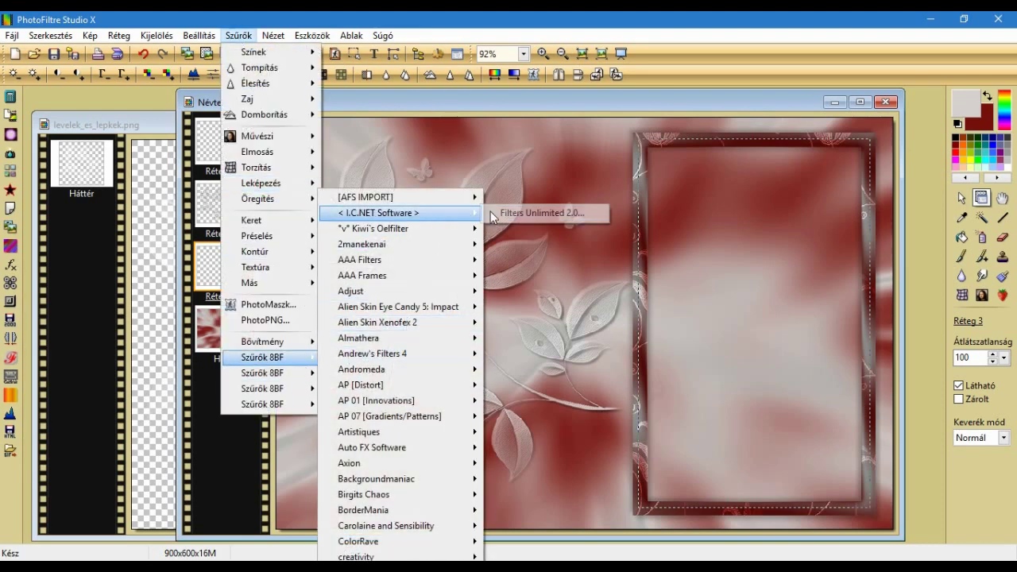
left_click(540, 211)
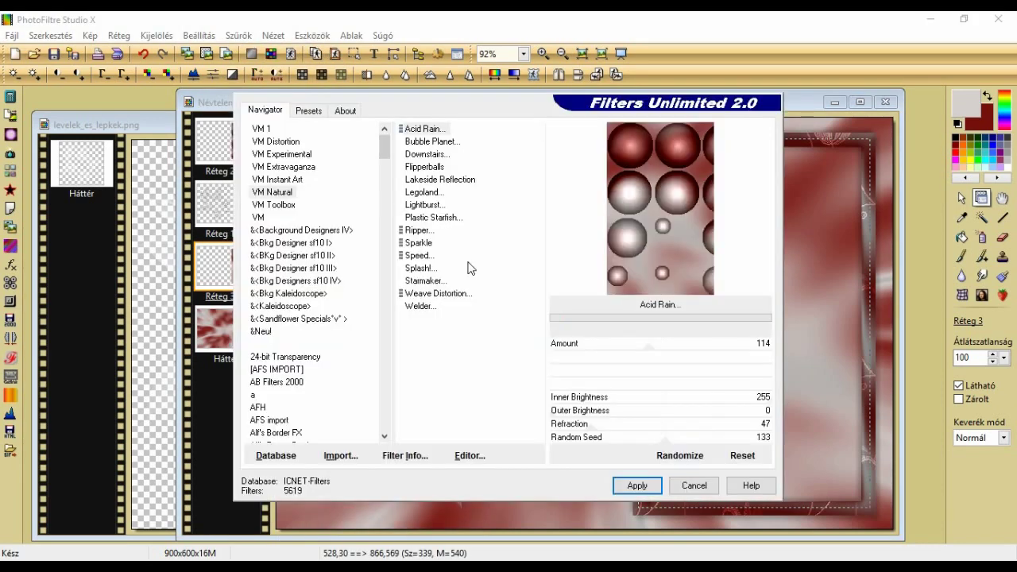
left_click(275, 199)
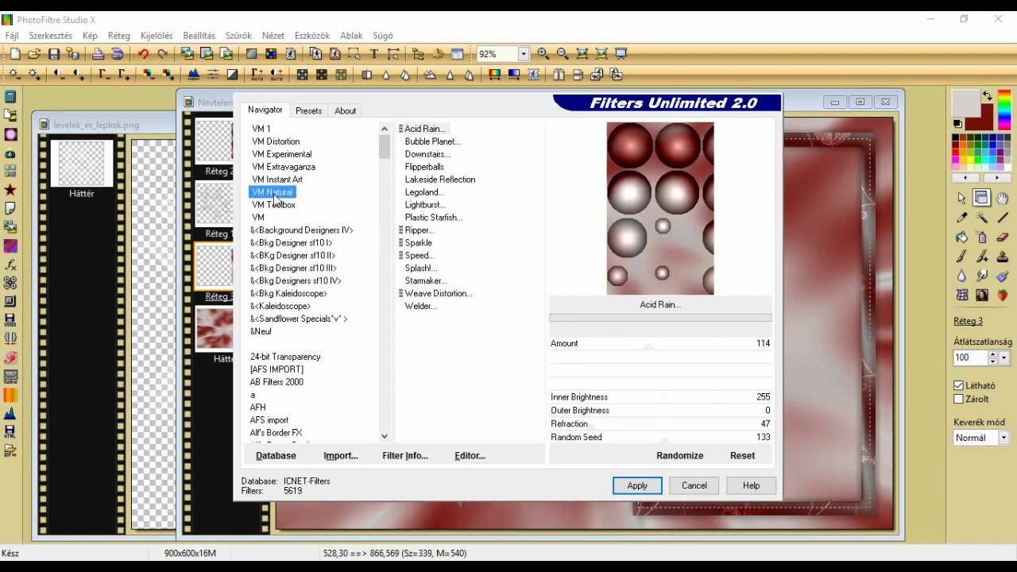
left_click(425, 131)
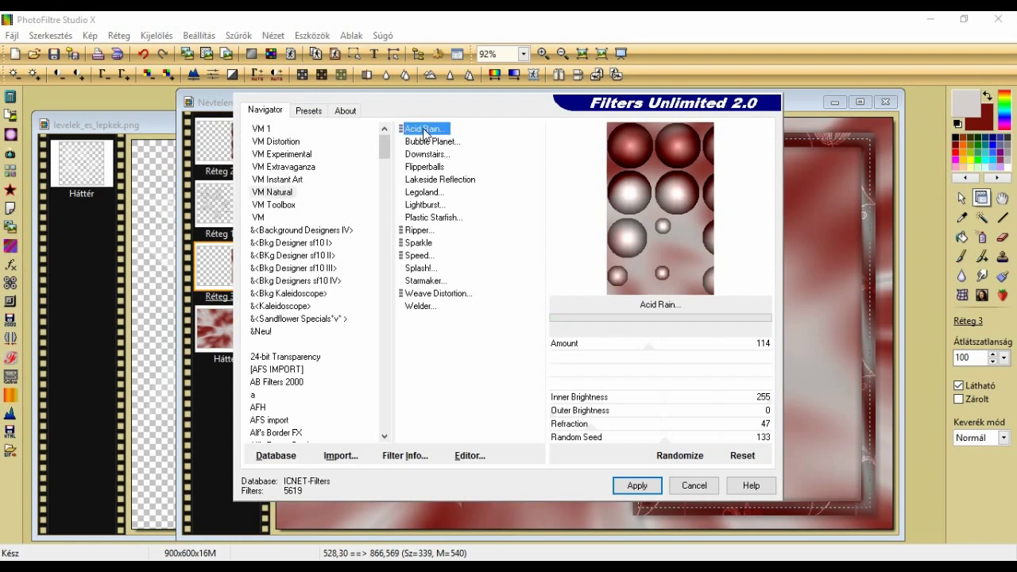
left_click(318, 112)
left_click(284, 210)
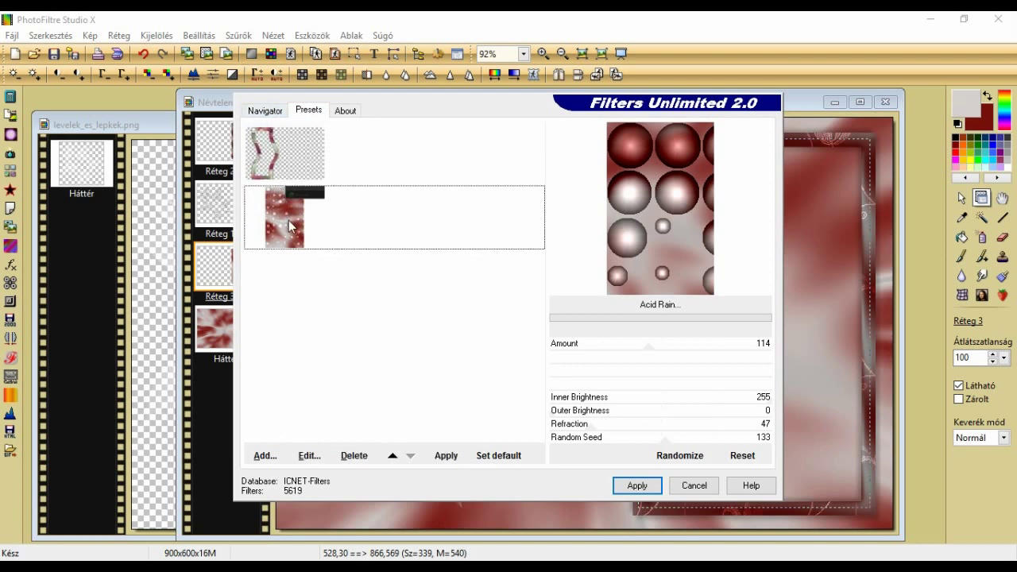
double_click(290, 226)
left_click(261, 111)
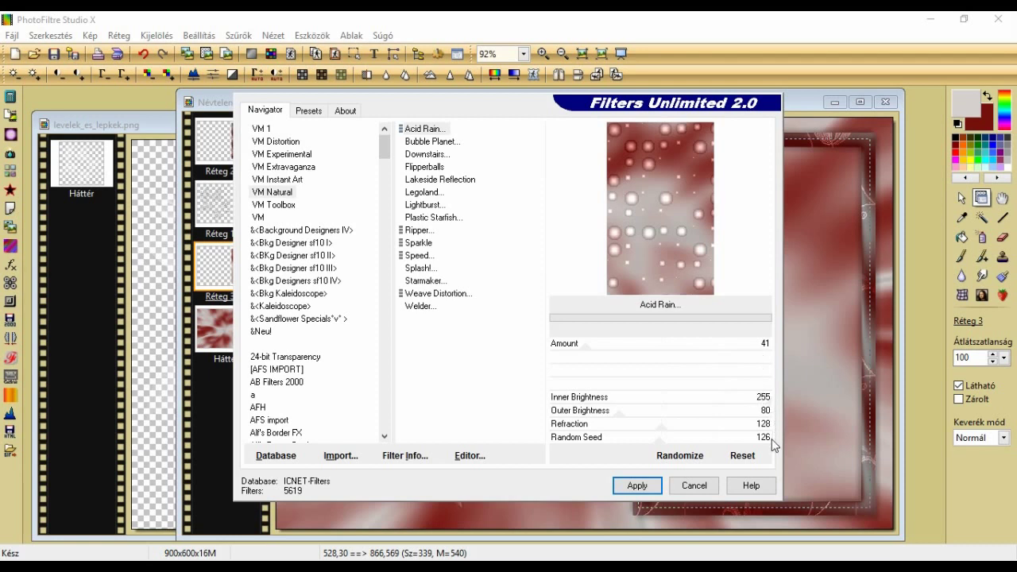
left_click(640, 487)
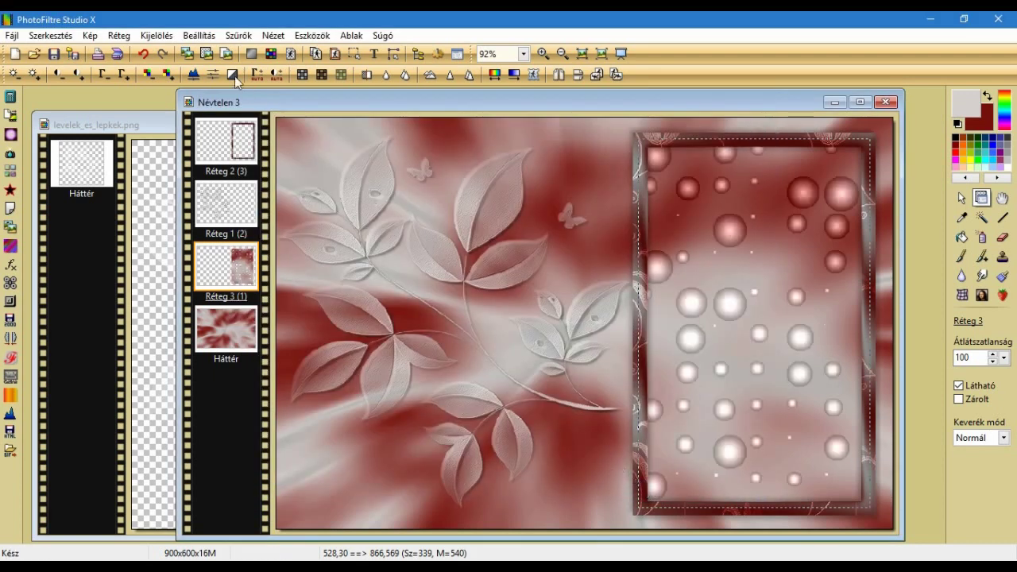
Sharpen the bubble panel with Mikro kontraszt at 100% intensity and a 12 pixel radius.
left_click(238, 35)
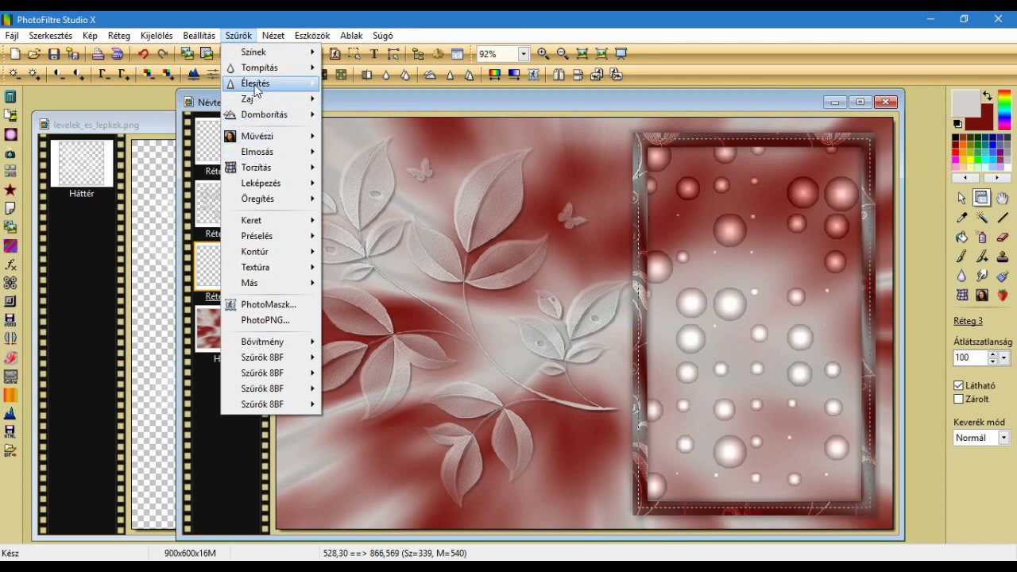
mouse_move(262, 83)
left_click(371, 158)
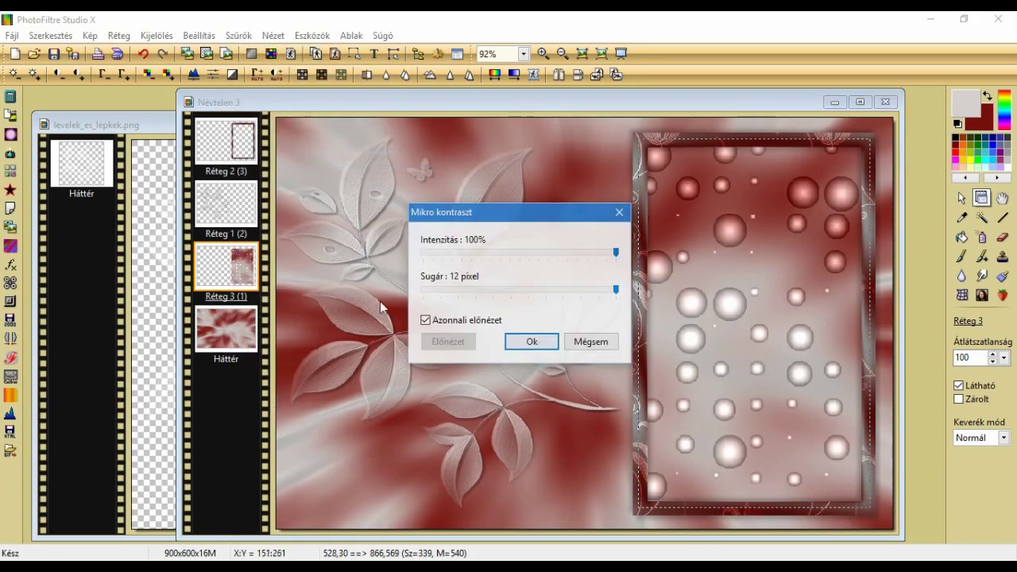
left_click(528, 341)
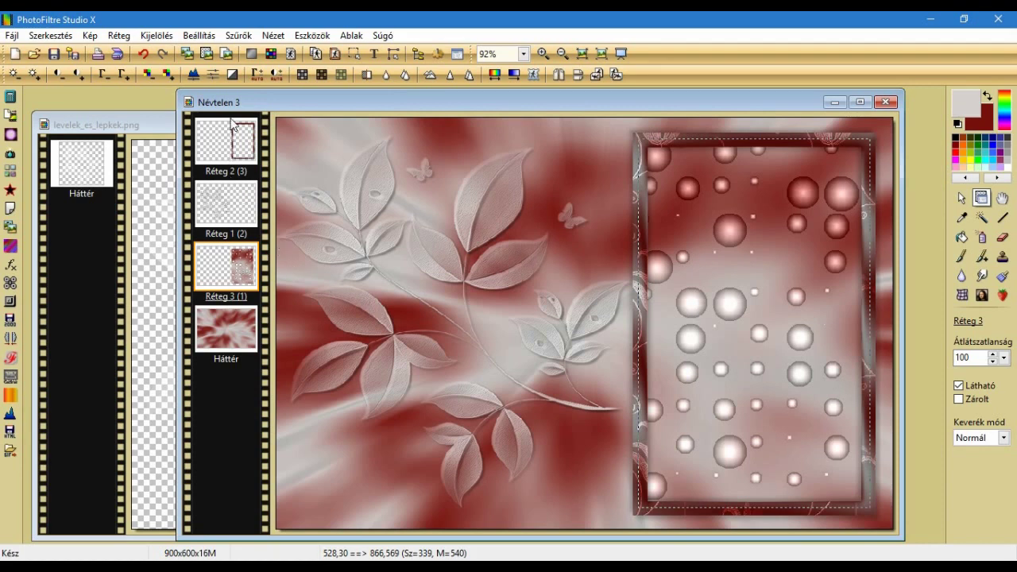
Add a black Progresszív kontúr to the panel with 50% opacity, width 5, Elmosás style and Külső off, and hide the selection.
left_click(238, 36)
mouse_move(283, 185)
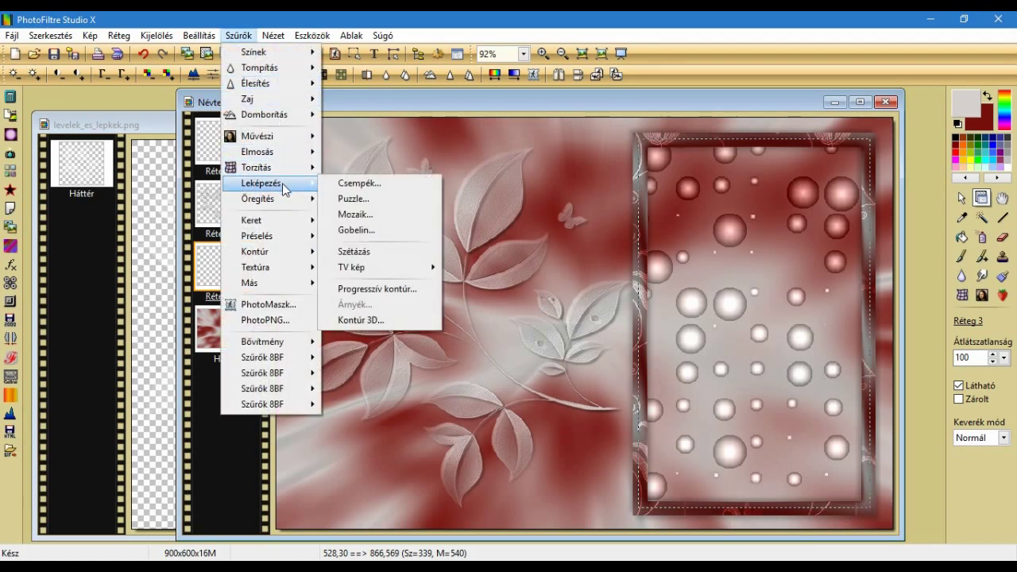
left_click(391, 289)
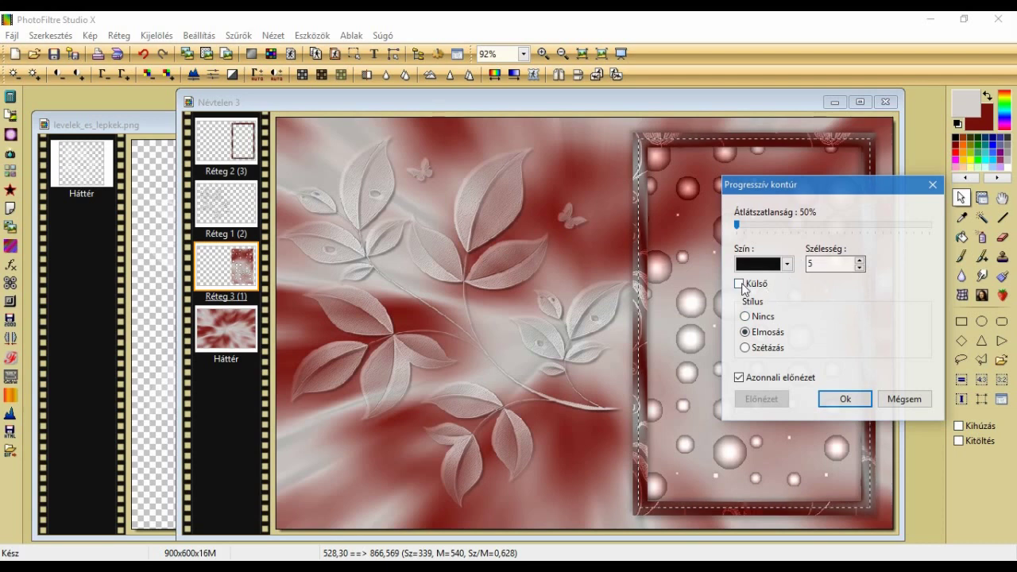
left_click(842, 397)
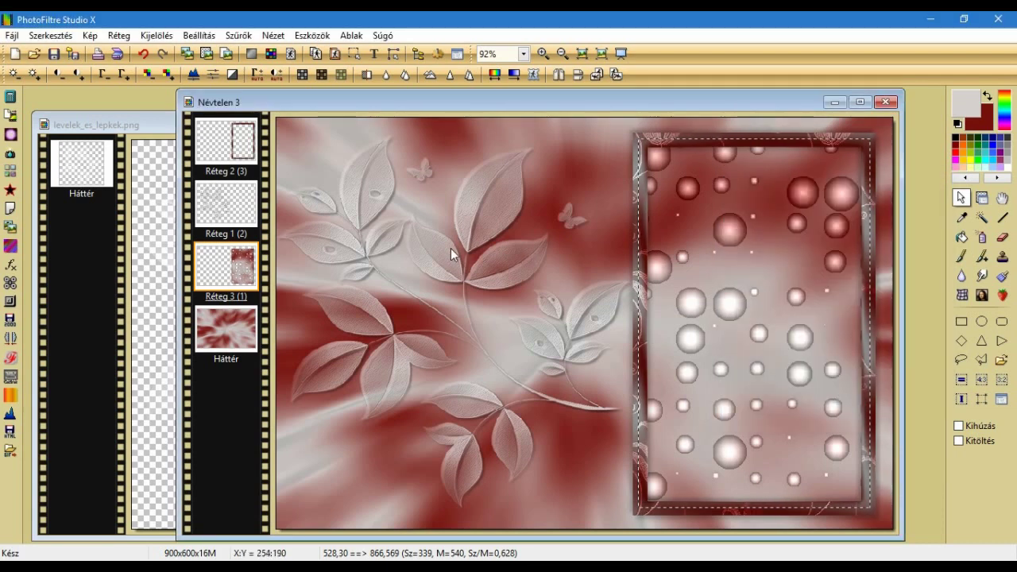
left_click(155, 37)
left_click(160, 52)
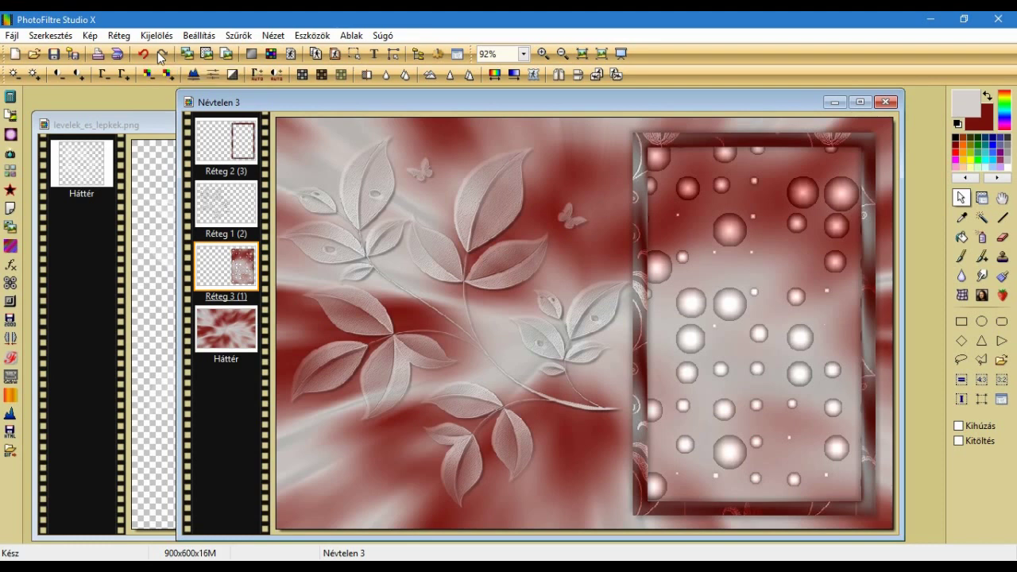
Apply Mikro kontraszt to the bubble panel a second time, at 100% intensity and 12 pixel radius.
left_click(238, 35)
mouse_move(258, 84)
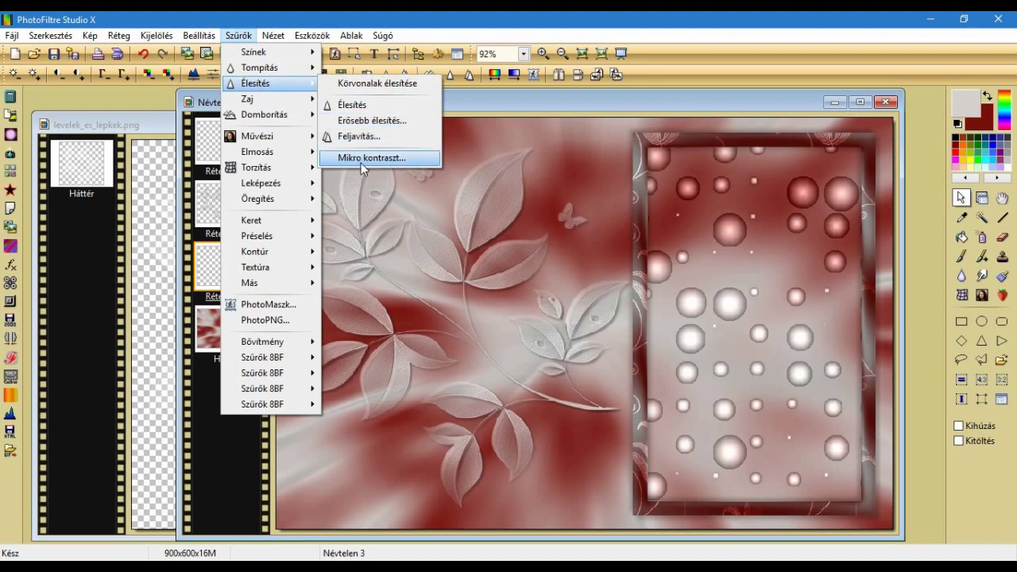
left_click(361, 163)
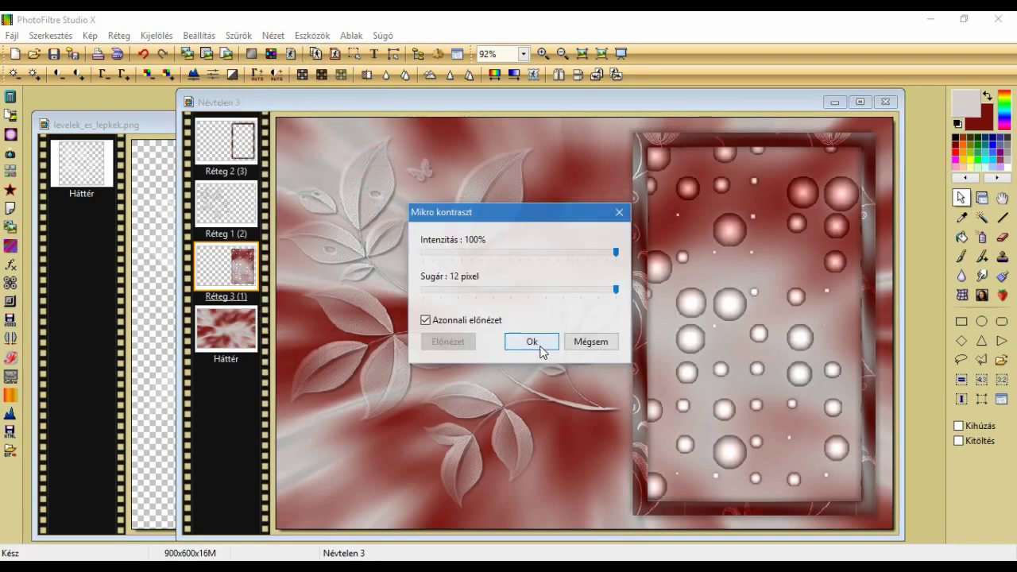
left_click(539, 346)
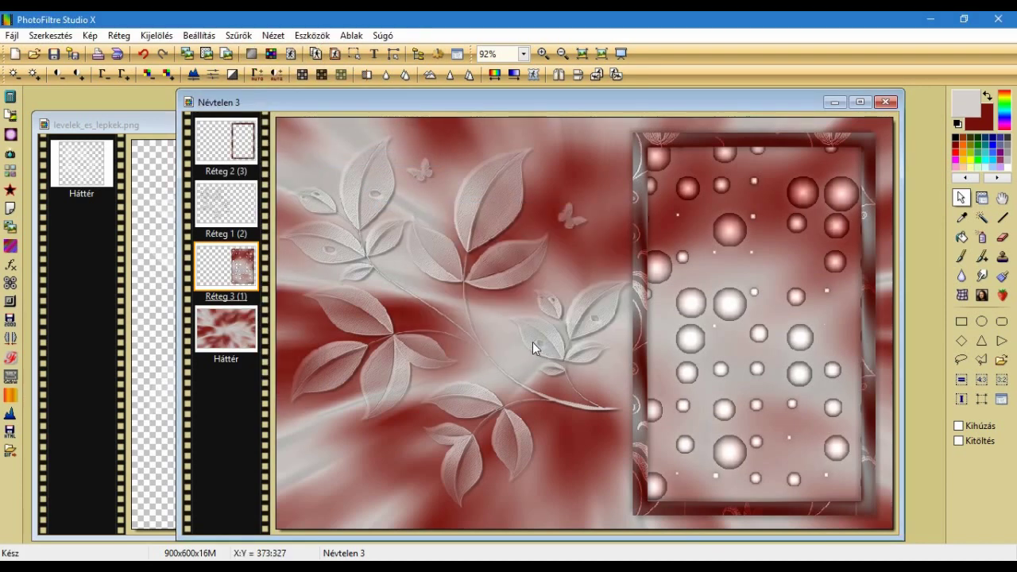
Apply the Mehdi Sorting Tiles filter to the Háttér layer with Block Range 150-300, Block 150 and the Plus pattern.
left_click(242, 340)
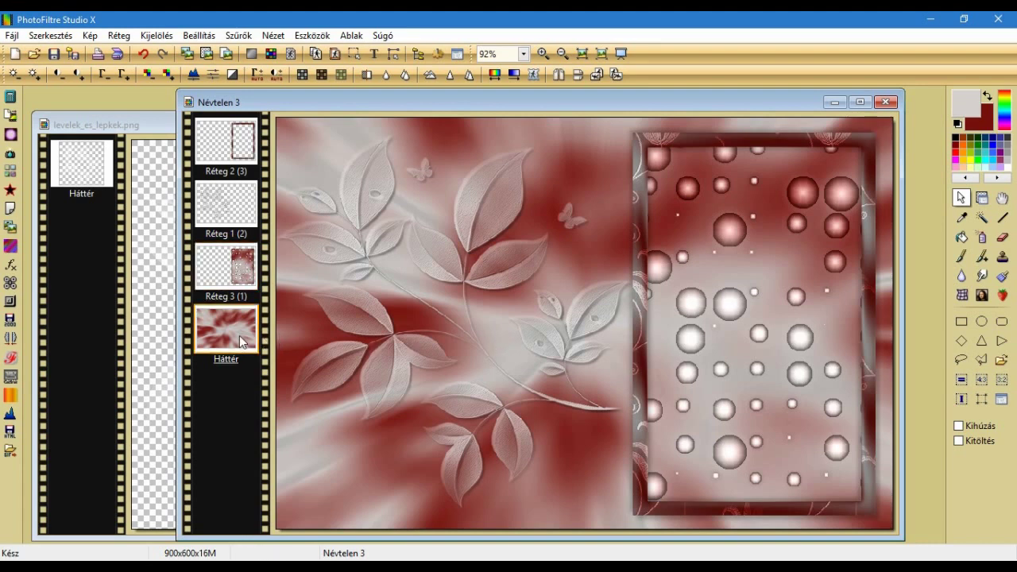
left_click(239, 35)
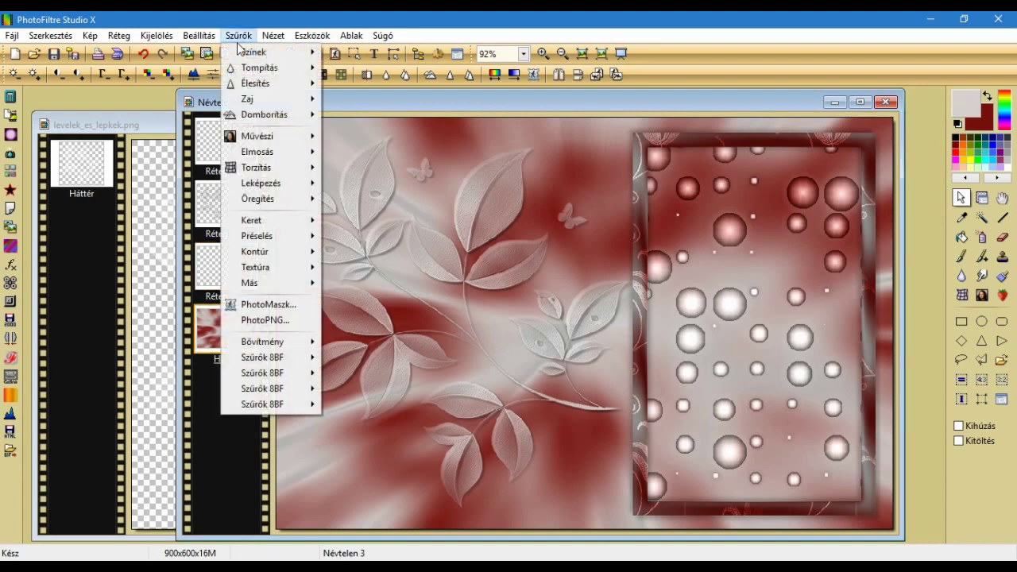
mouse_move(294, 397)
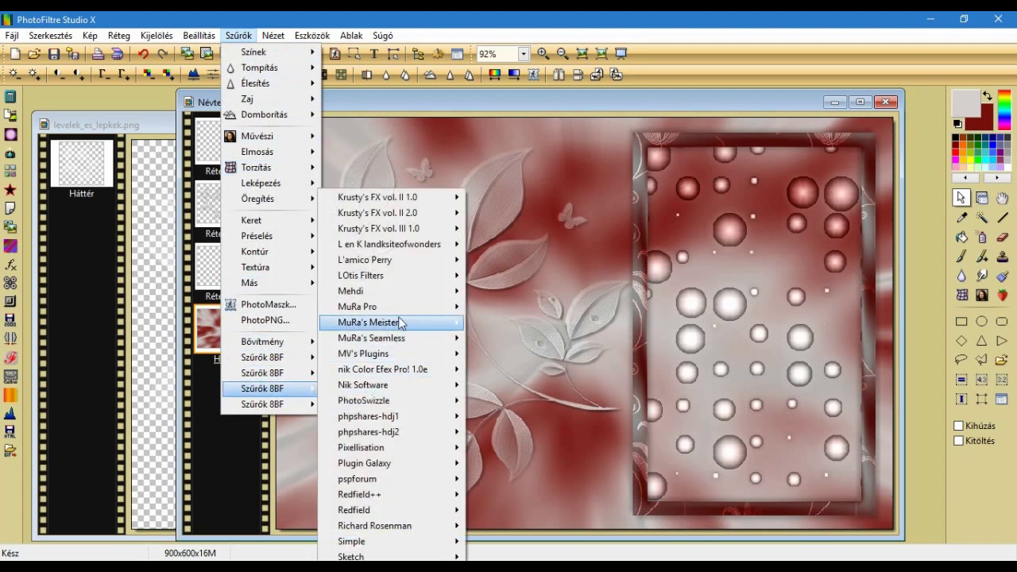
mouse_move(402, 291)
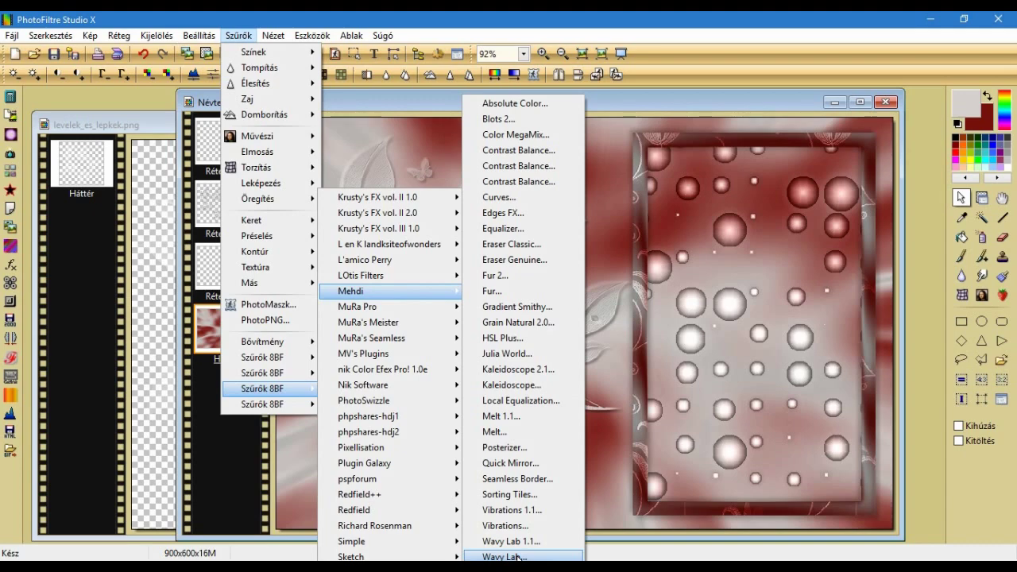
left_click(534, 494)
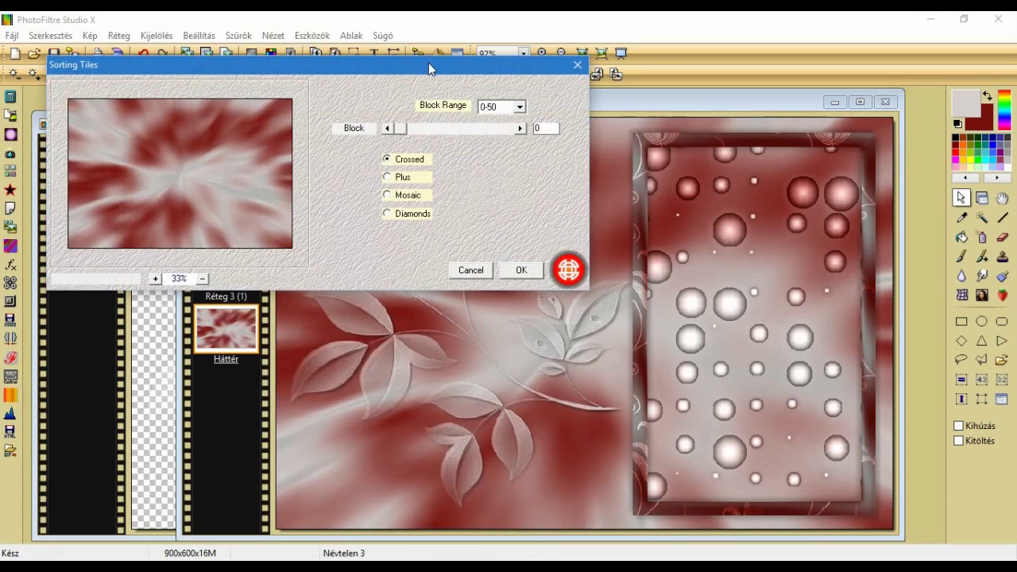
left_click_drag(429, 62, 519, 138)
left_click(611, 185)
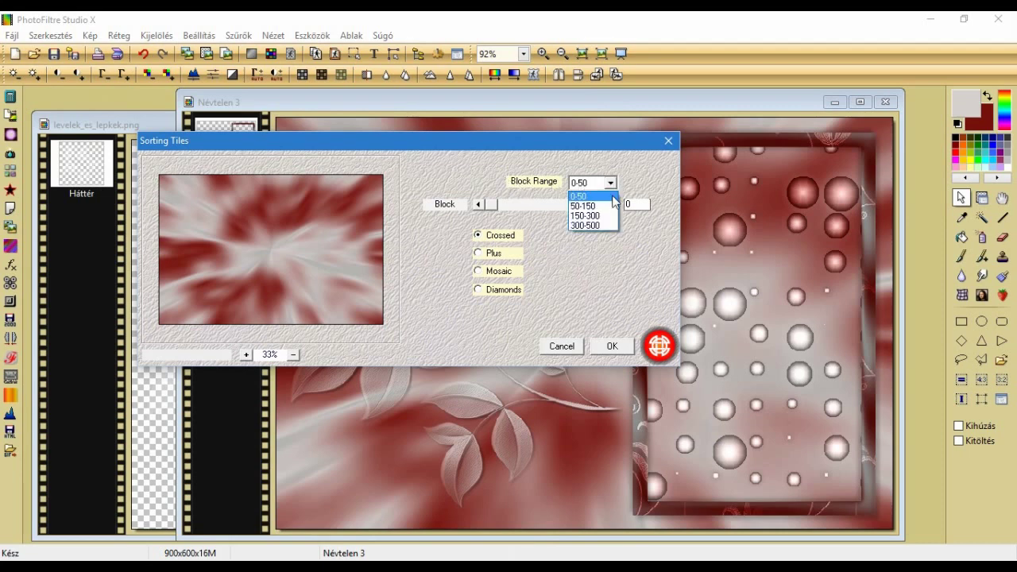
left_click(608, 218)
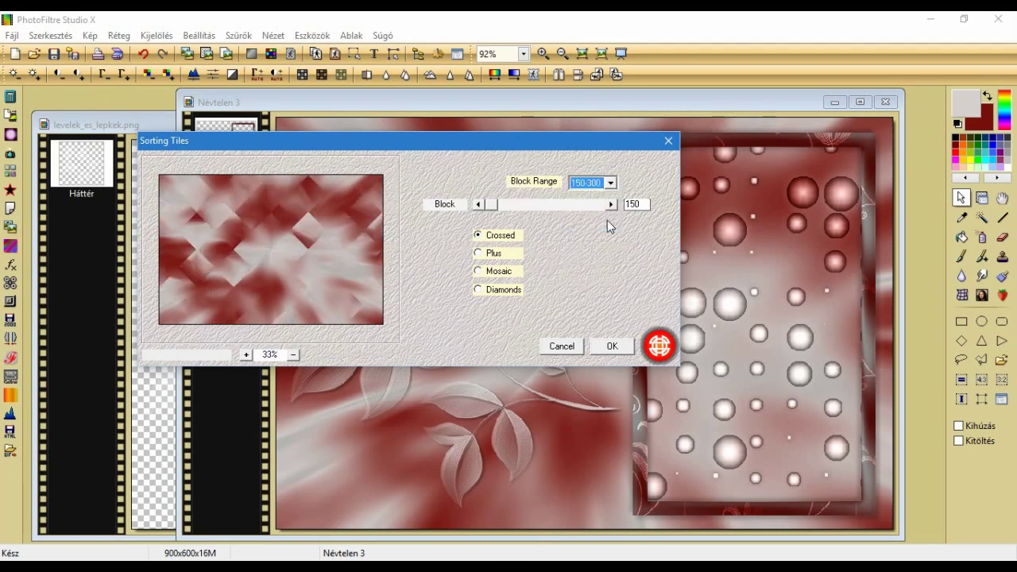
left_click(497, 255)
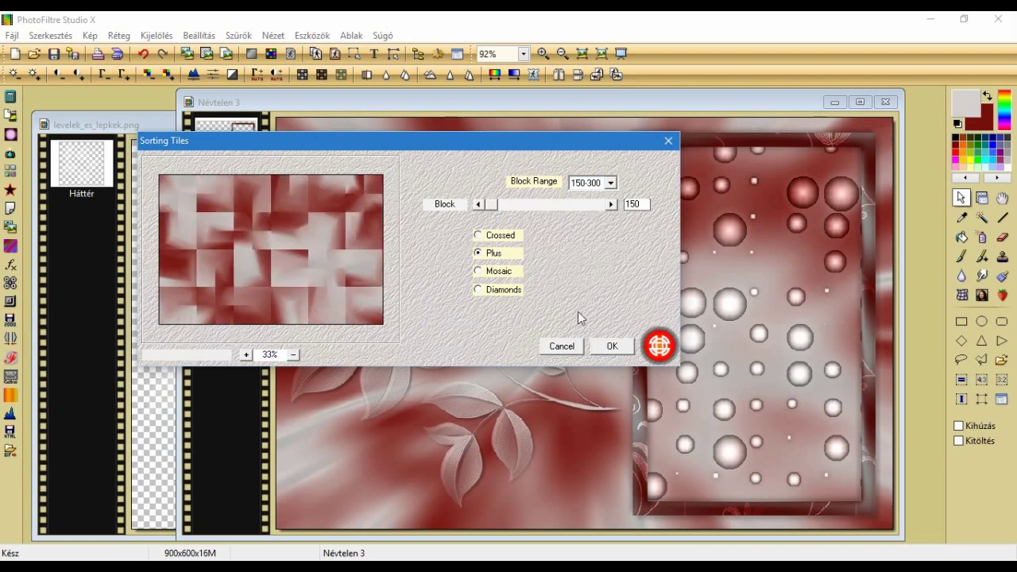
left_click(609, 347)
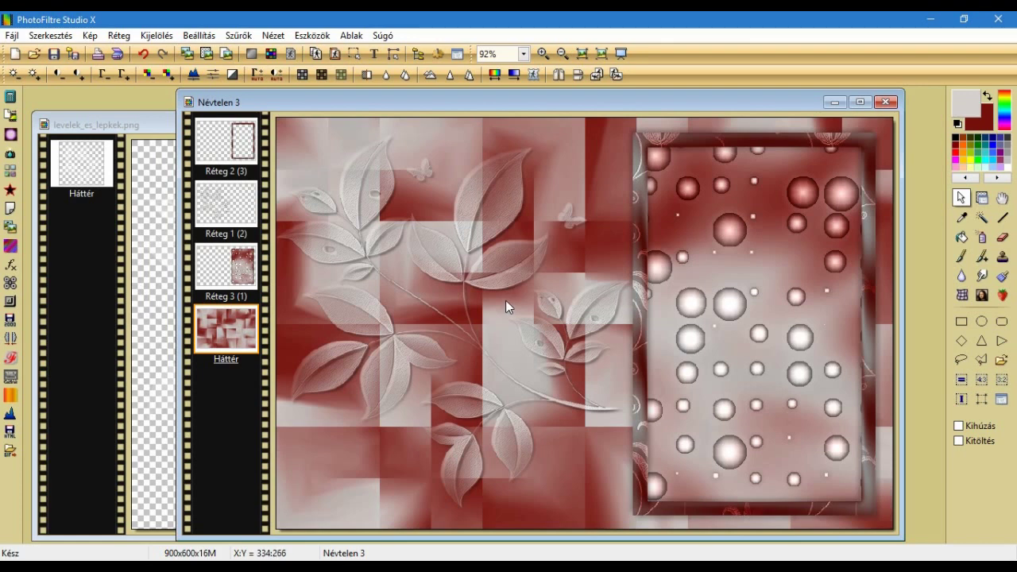
Blur the tiled background with Gauss elmosás at a radius of 25 pixels.
left_click(239, 36)
mouse_move(300, 159)
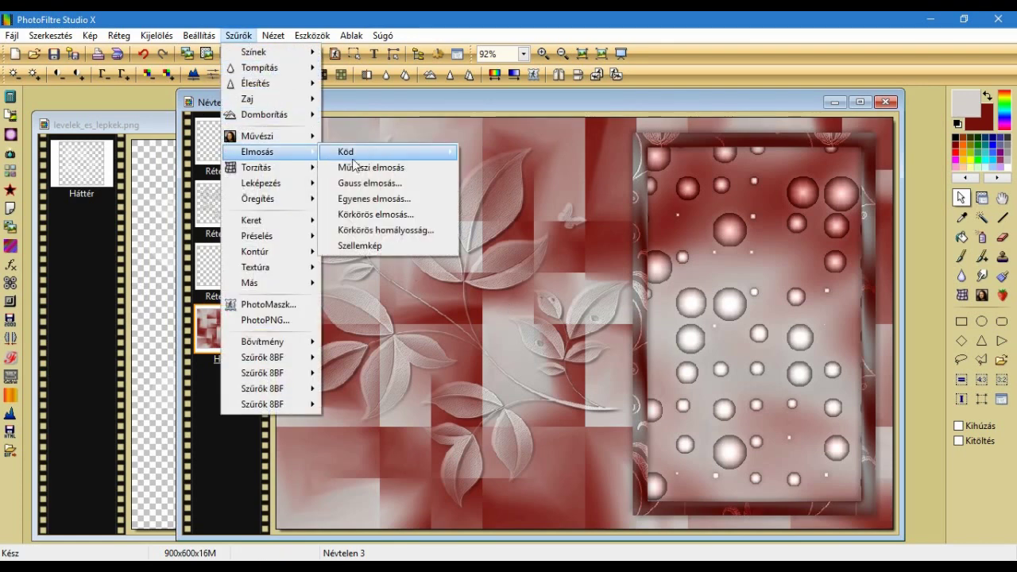
left_click(401, 190)
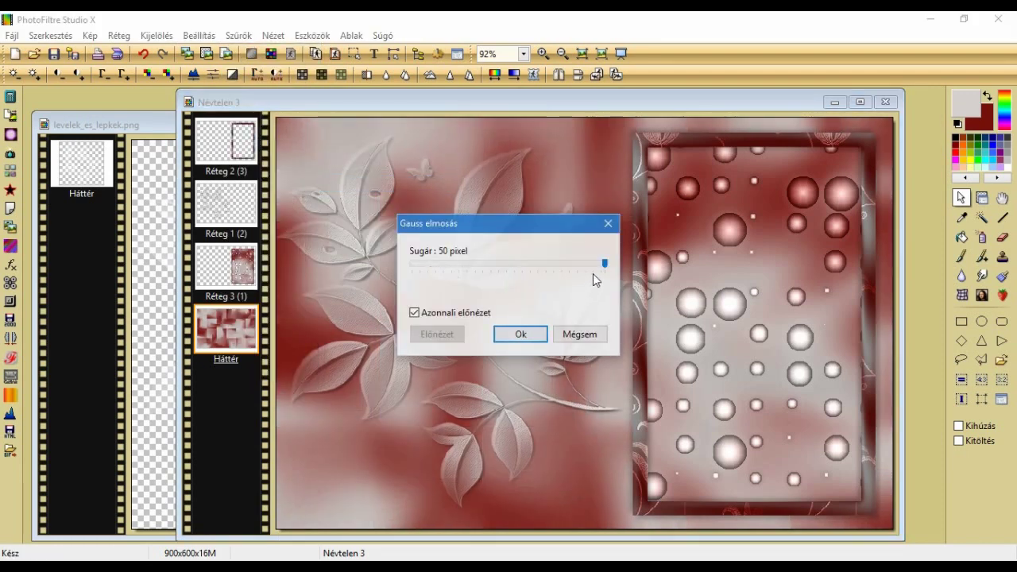
left_click_drag(529, 262, 506, 261)
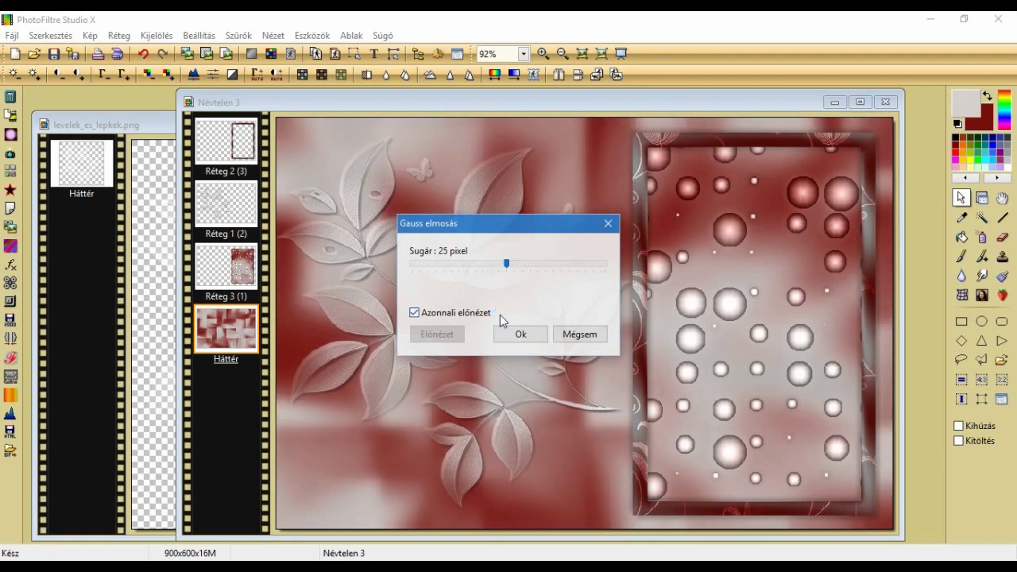
left_click(518, 334)
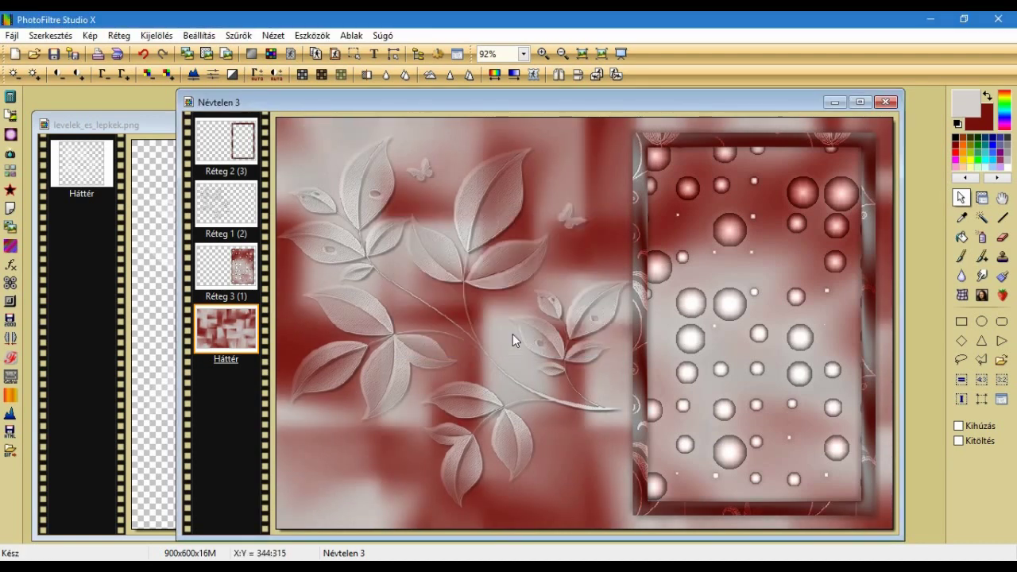
Sharpen the blurred background with Mikro kontraszt at 100% intensity and a 12 pixel radius.
left_click(238, 35)
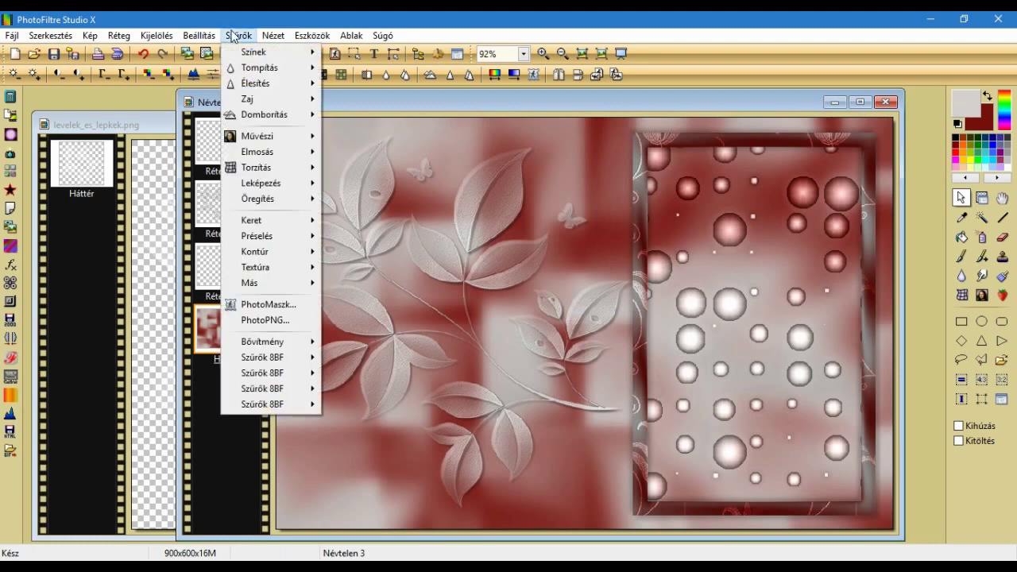
mouse_move(257, 89)
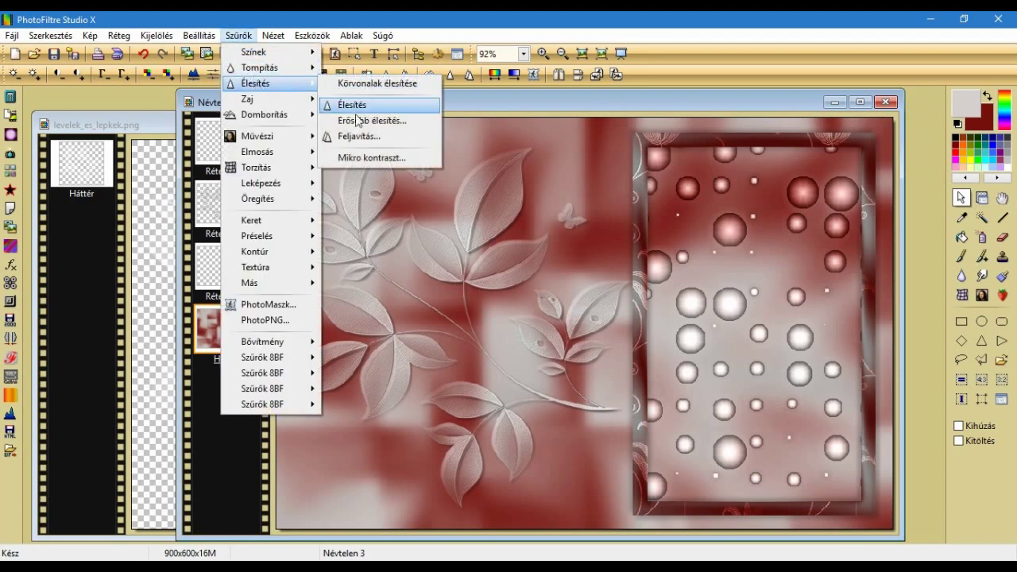
left_click(368, 159)
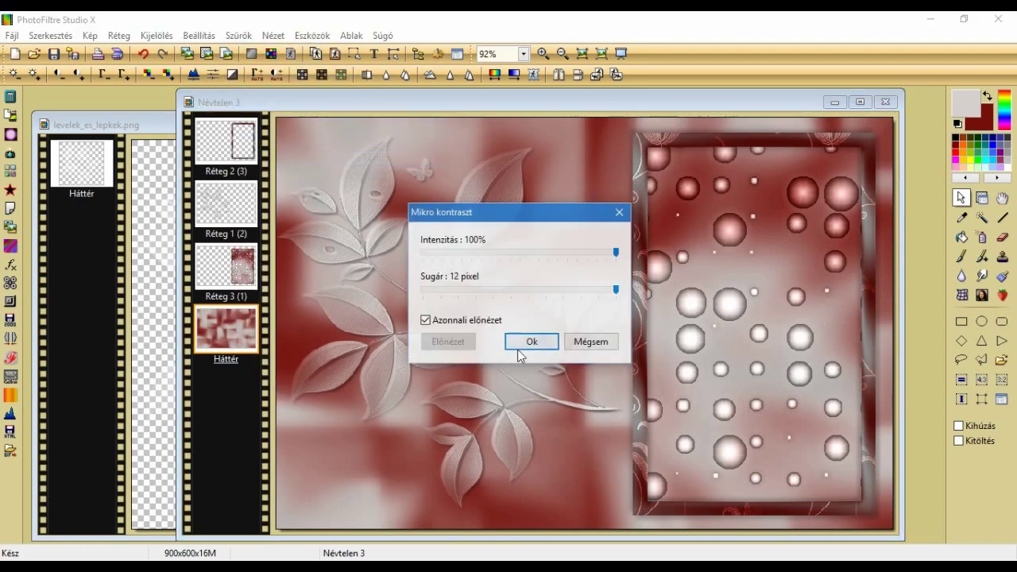
left_click(526, 341)
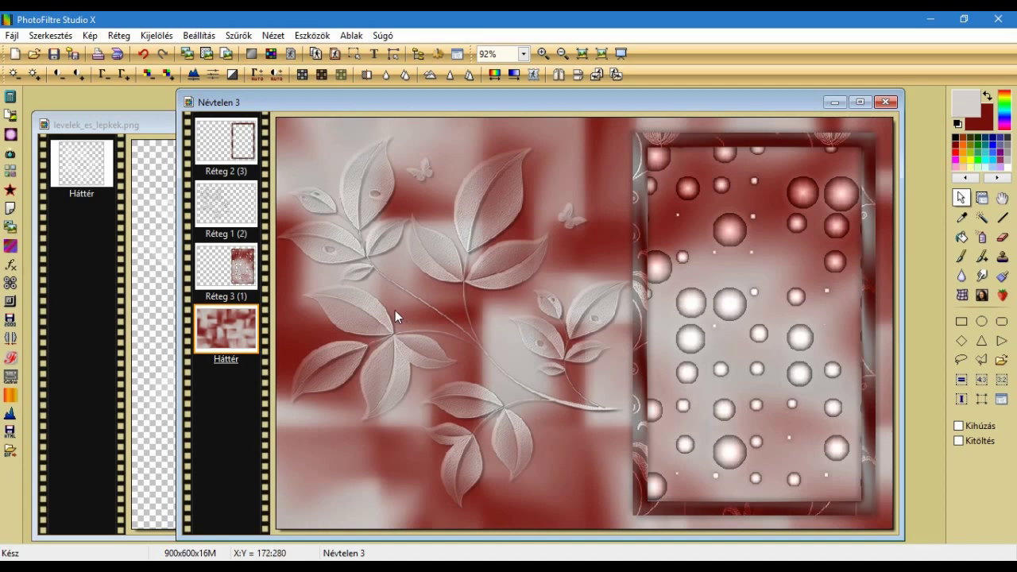
Apply the AFS IMPORT sqborder2 filter to the background with Control 0 at 38, Control 1 at 34 and Control 2 at 215.
left_click(238, 35)
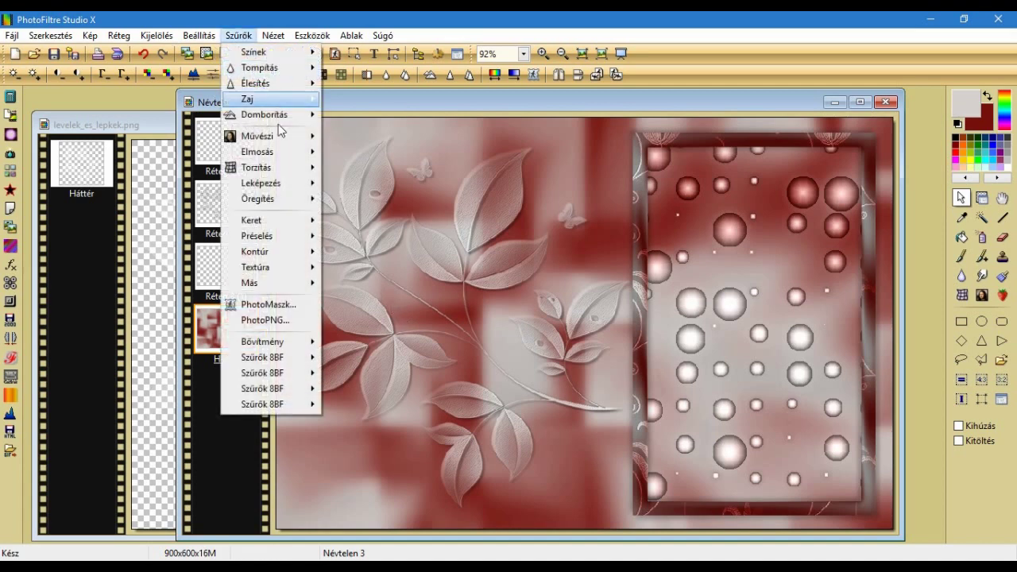
mouse_move(302, 358)
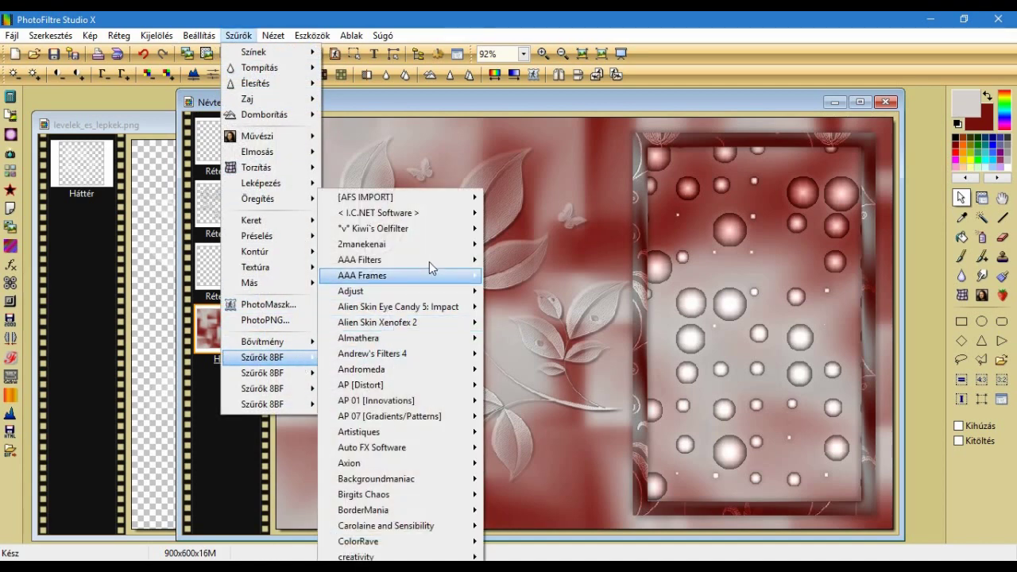
mouse_move(438, 199)
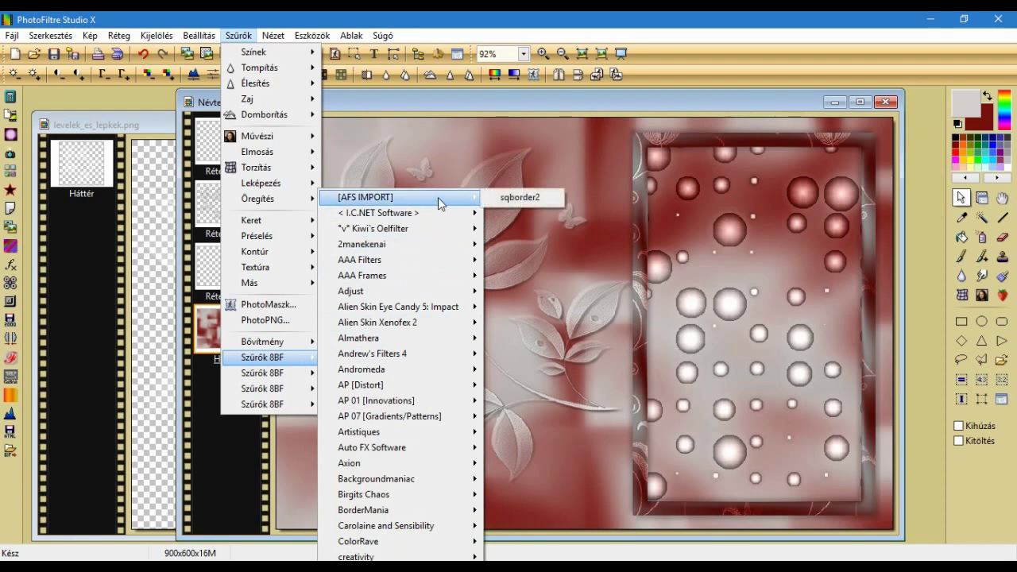
left_click(492, 198)
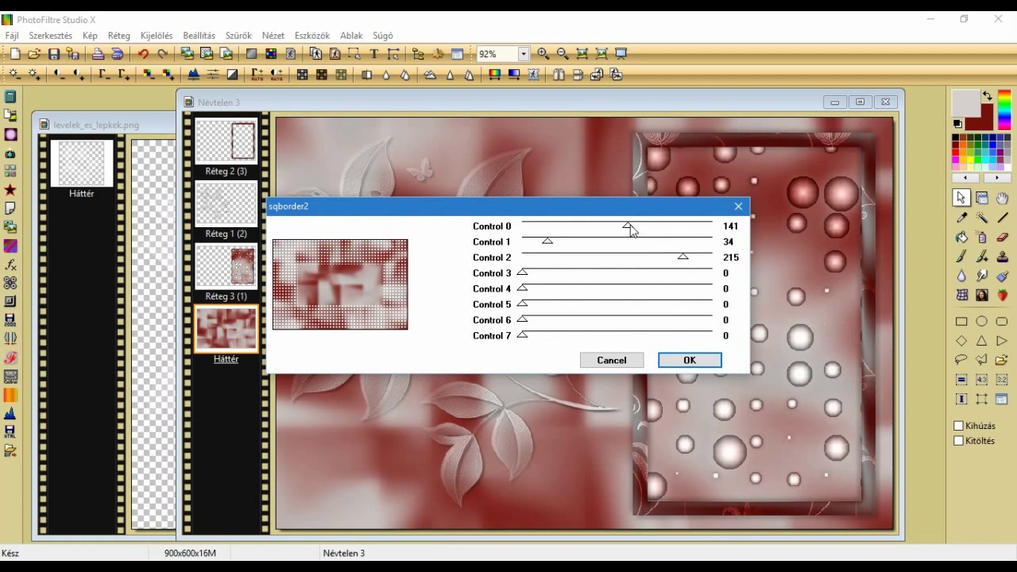
left_click_drag(629, 229, 553, 238)
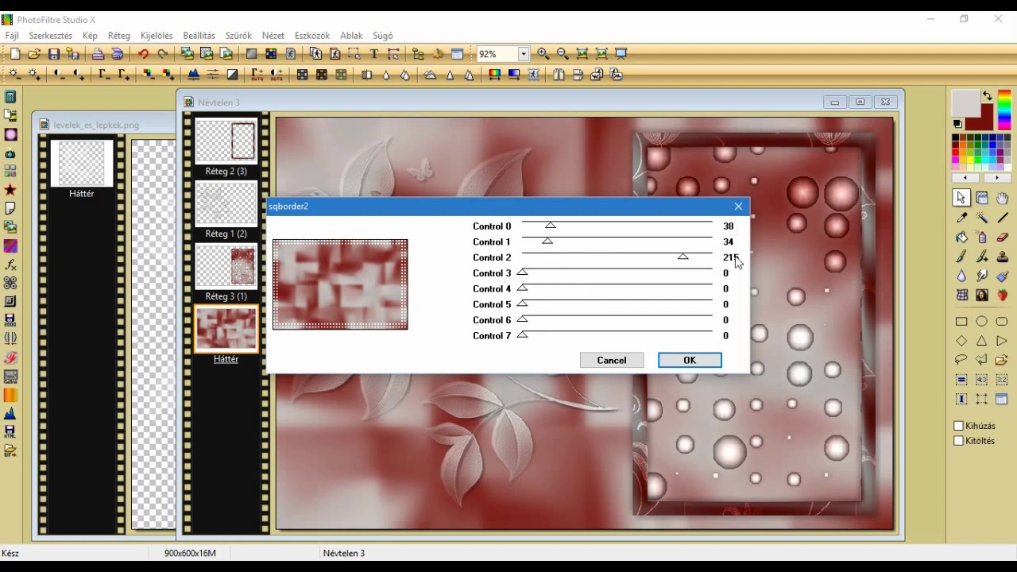
left_click(699, 365)
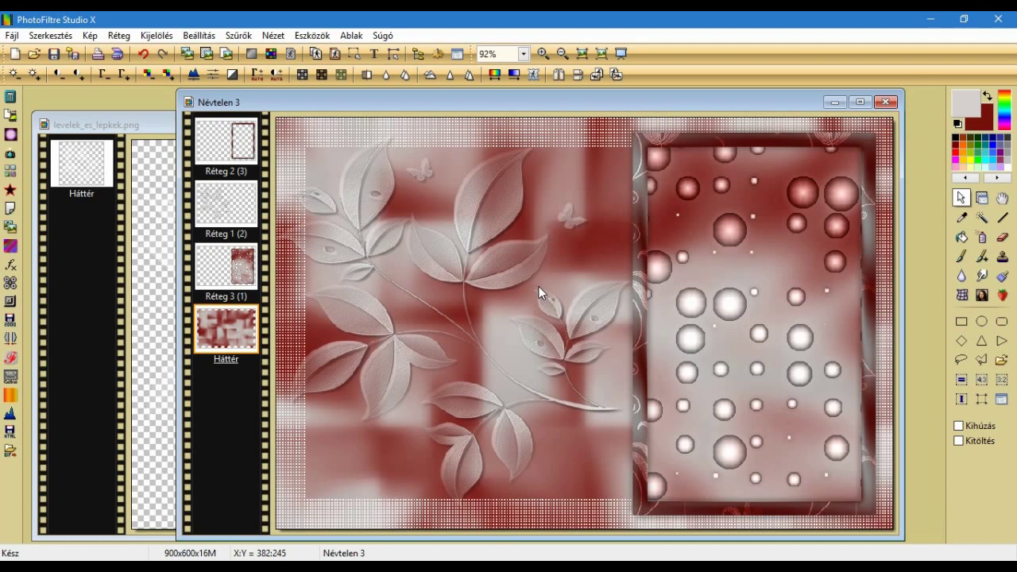
Rearrange the dotted border across the background with the Simple Quick Tile filter.
left_click(255, 39)
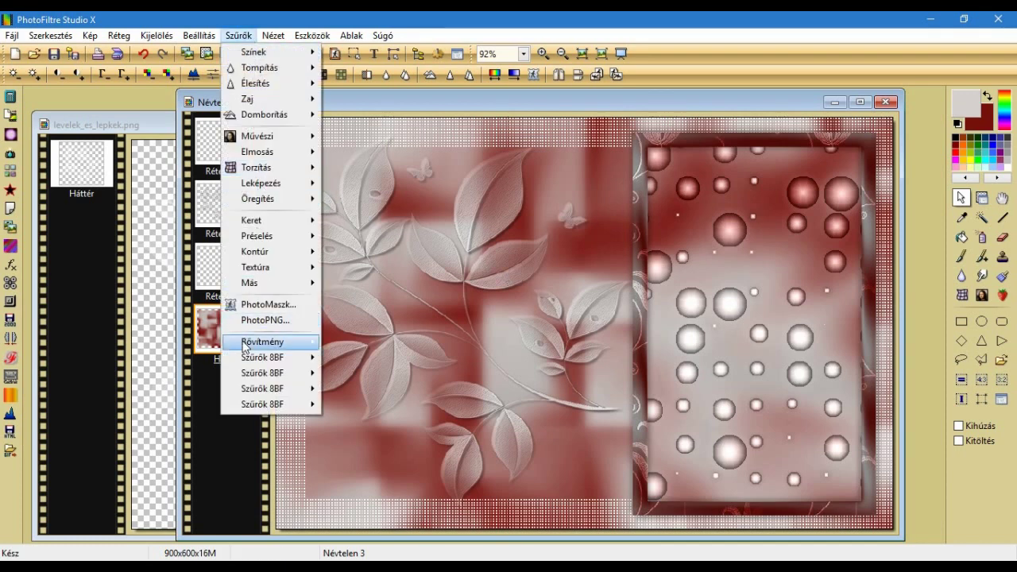
mouse_move(256, 395)
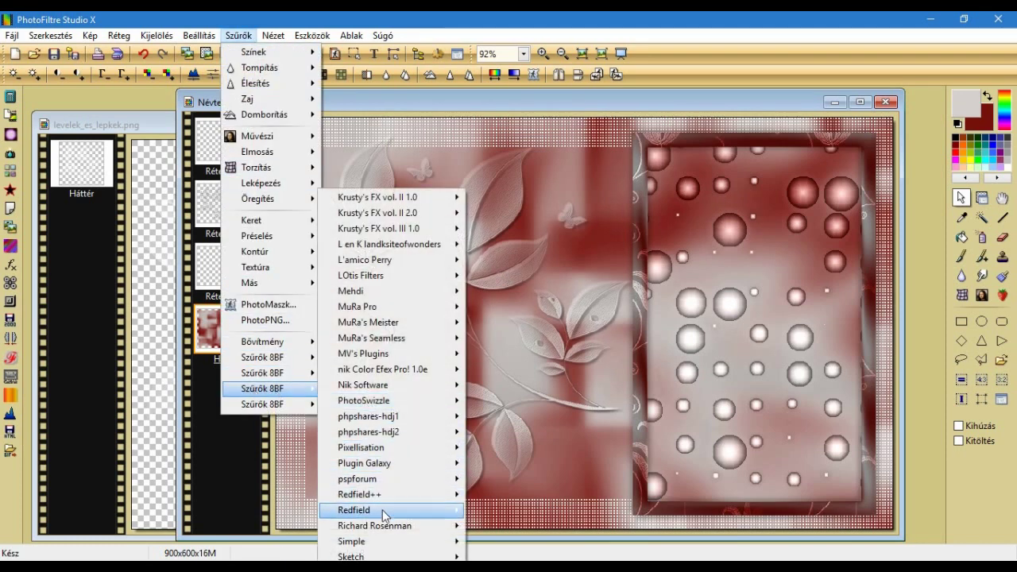
mouse_move(384, 546)
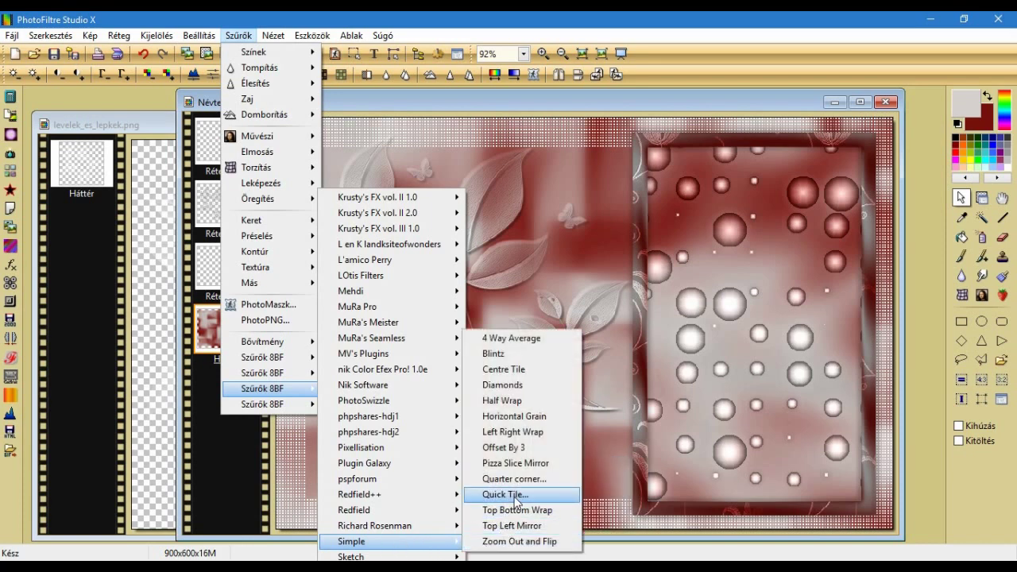
left_click(521, 496)
left_click(408, 208)
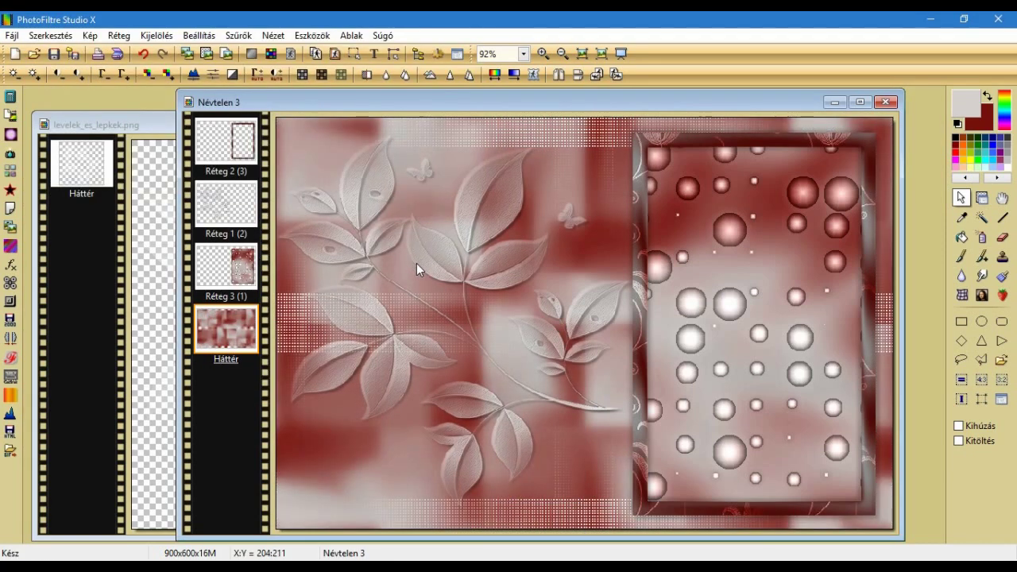
Sharpen the background layer once with the Élesítés filter.
left_click(238, 35)
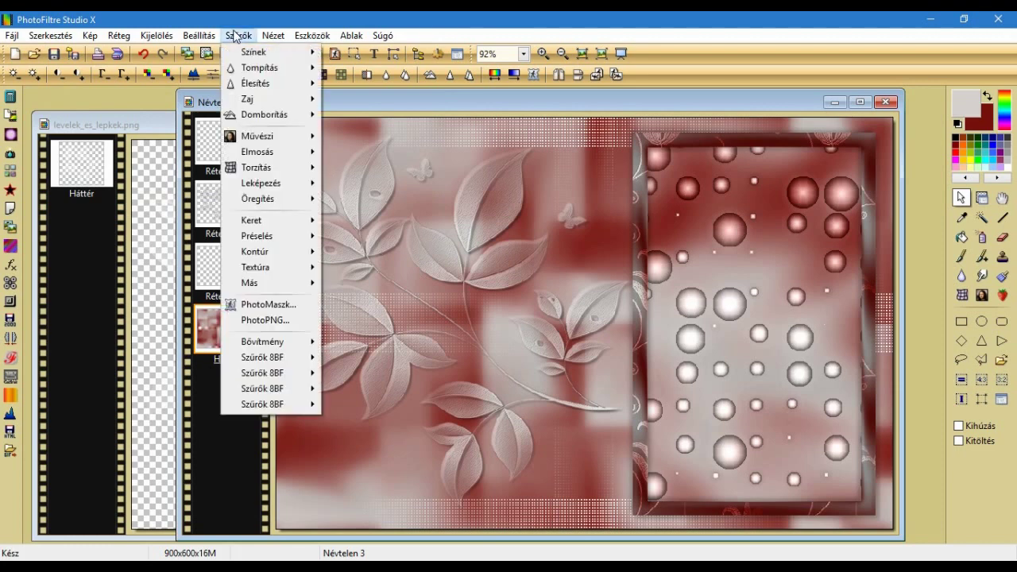
mouse_move(276, 86)
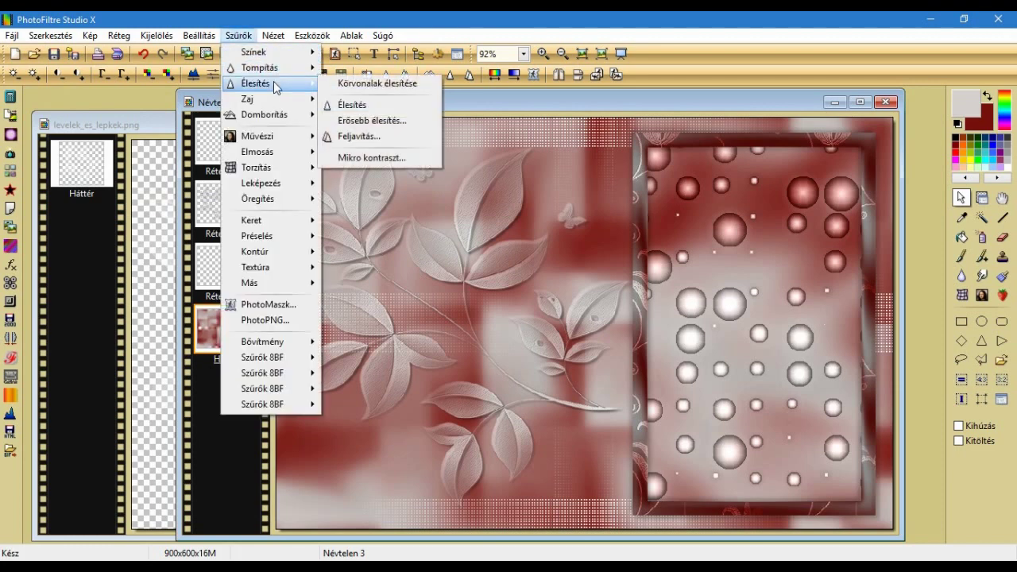
left_click(352, 104)
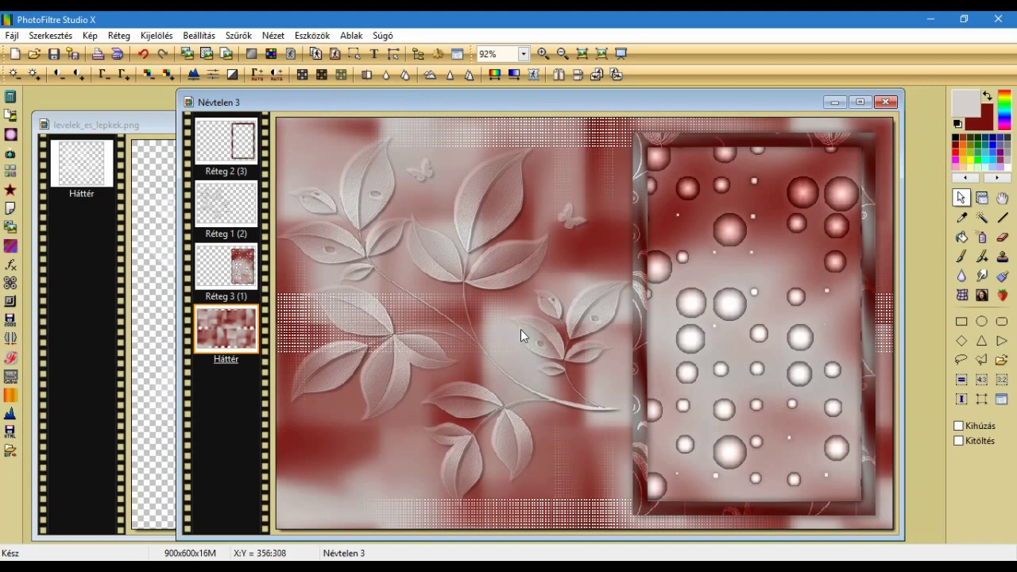
Apply the same grainy Textúra filter to the background layer twice.
left_click(245, 38)
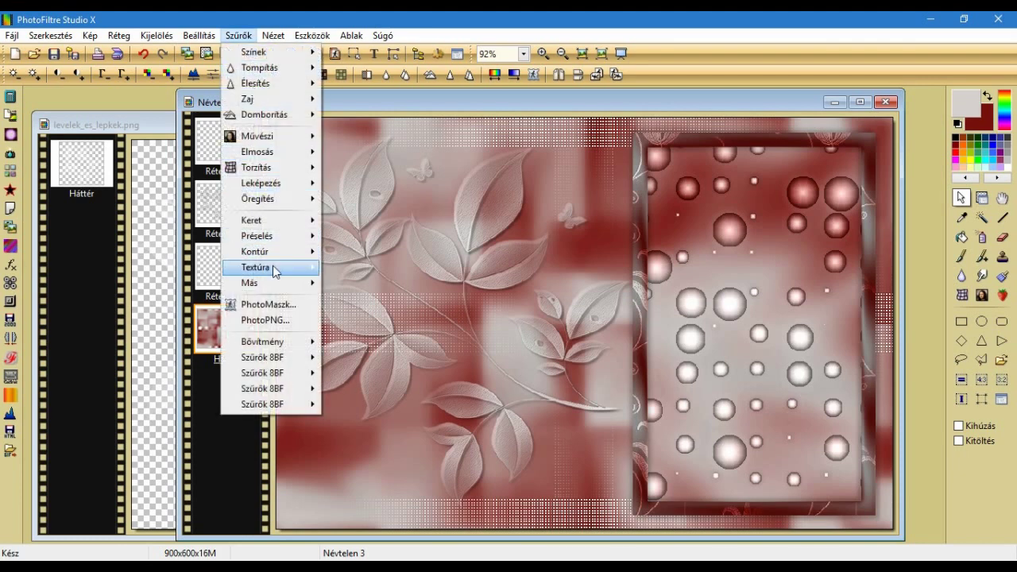
mouse_move(279, 271)
left_click(363, 330)
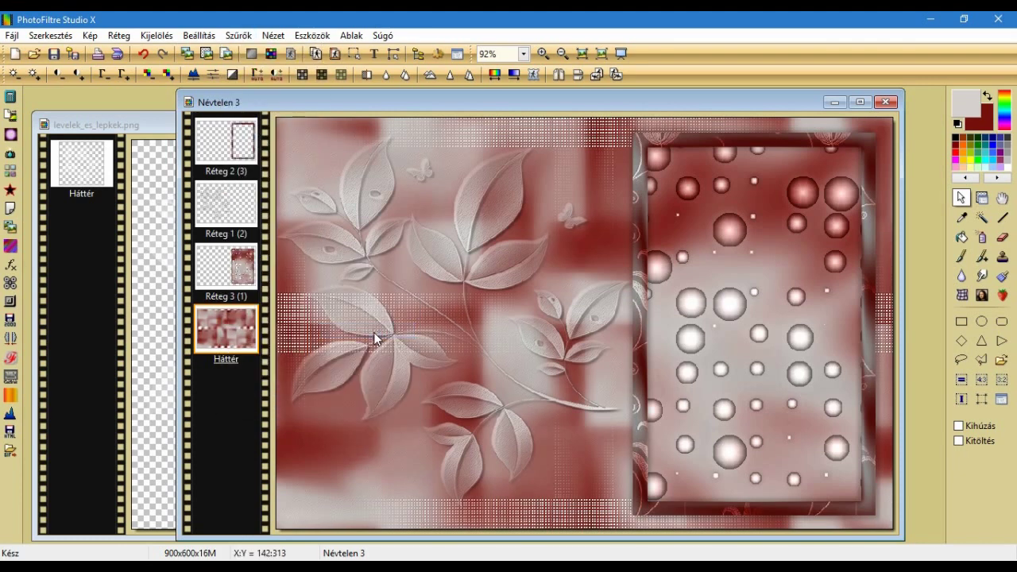
left_click(238, 36)
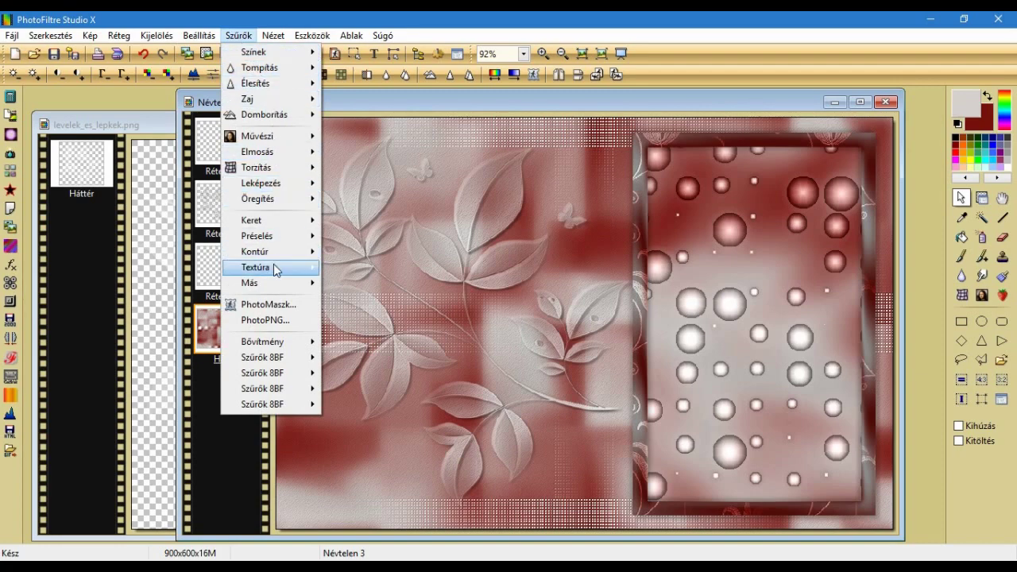
mouse_move(308, 270)
left_click(390, 331)
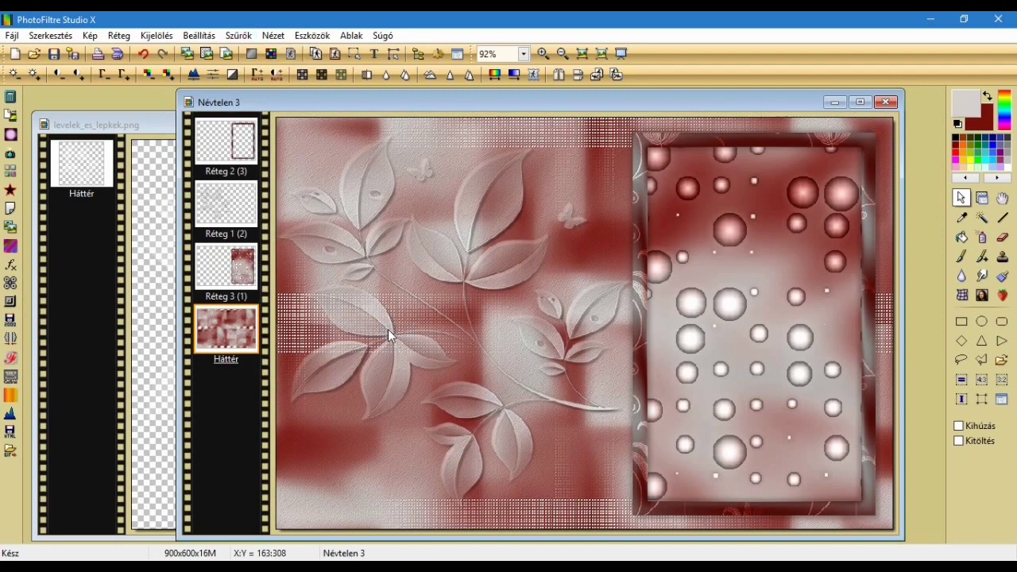
Give the leaves layer a black drop shadow with X and Y offsets 7, 80% opacity, Élsimított style and radius 7, and merge the shadow.
left_click(221, 207)
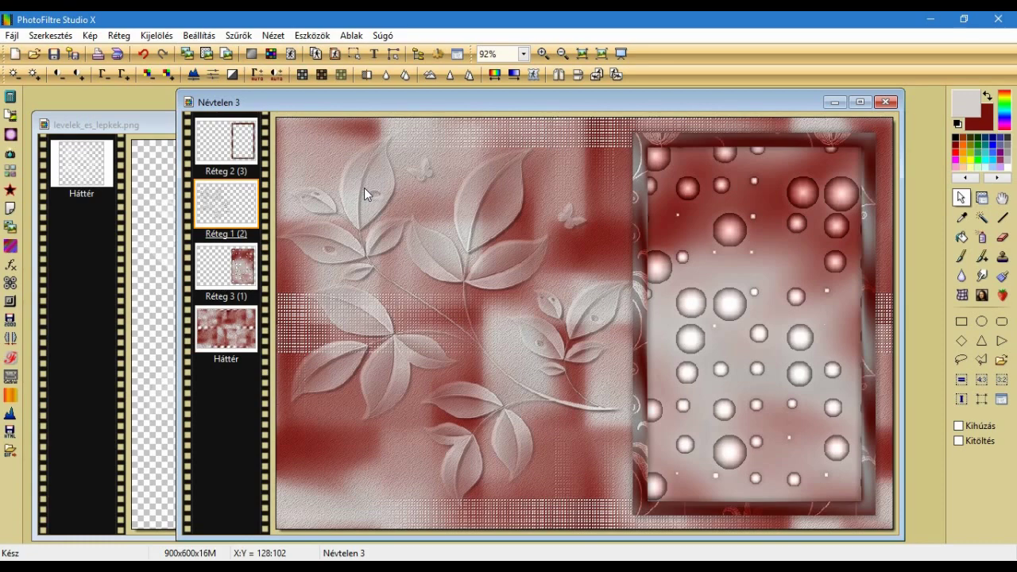
right_click(236, 196)
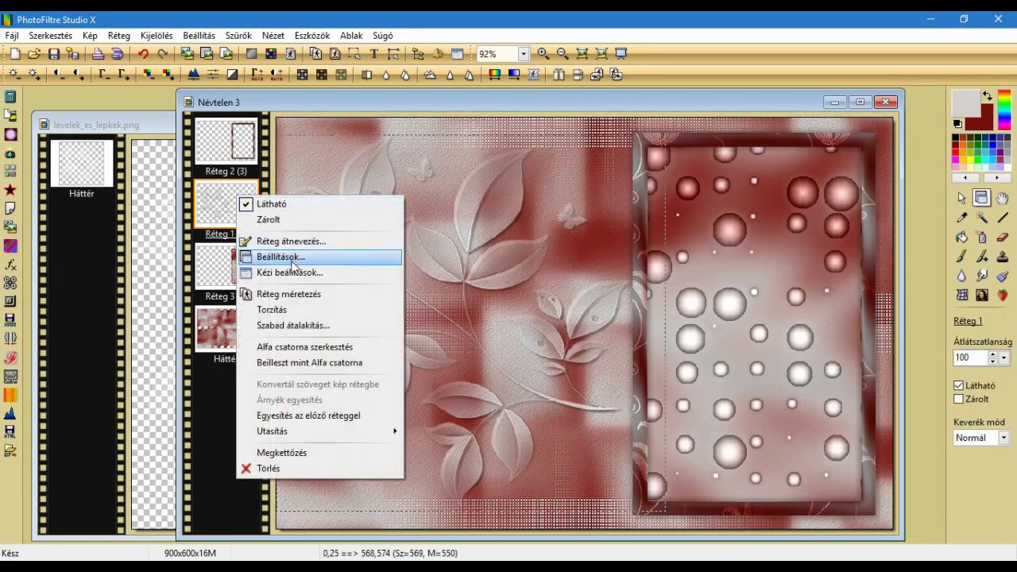
left_click(293, 256)
left_click(496, 242)
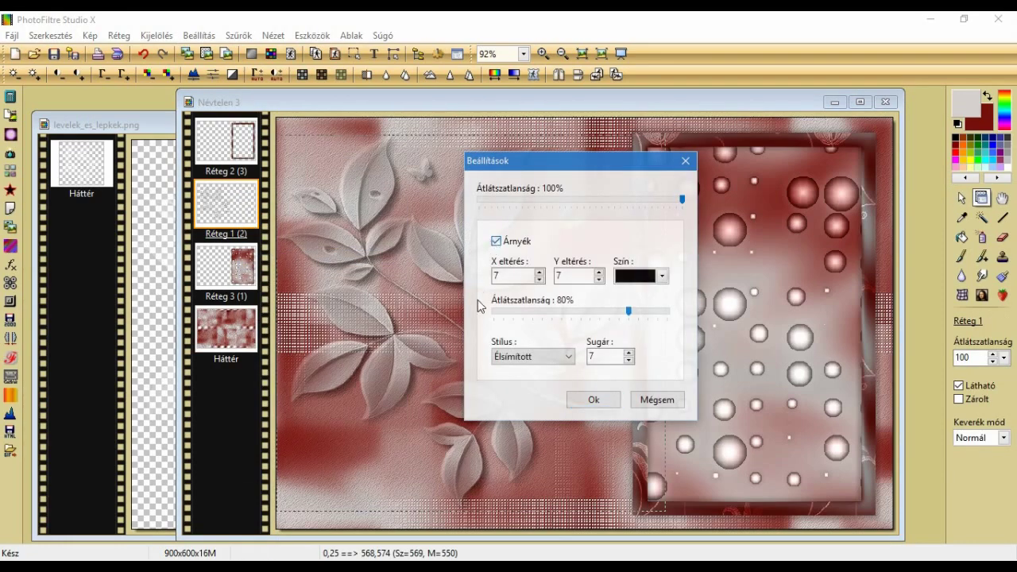
left_click(596, 401)
right_click(236, 198)
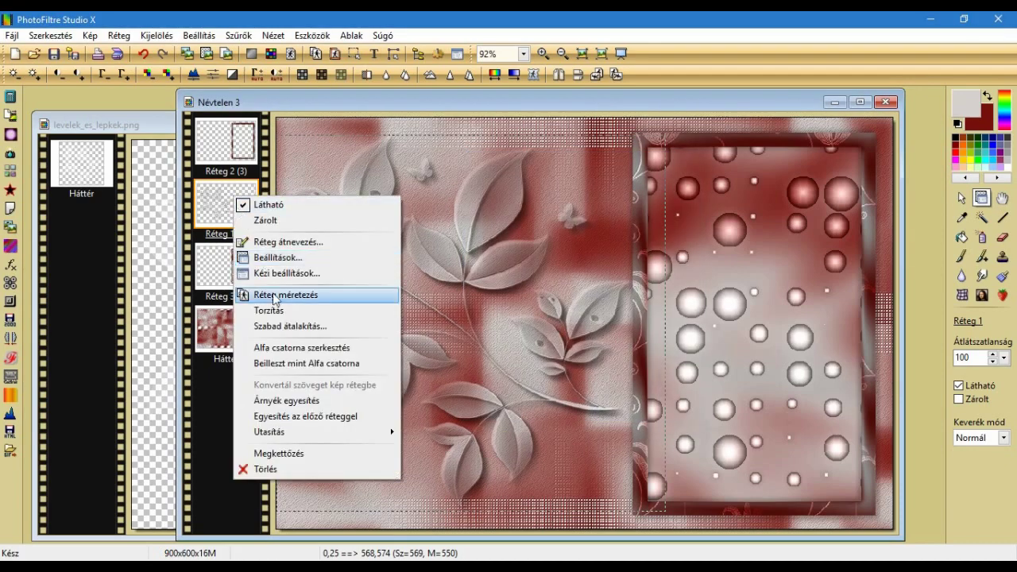
left_click(270, 403)
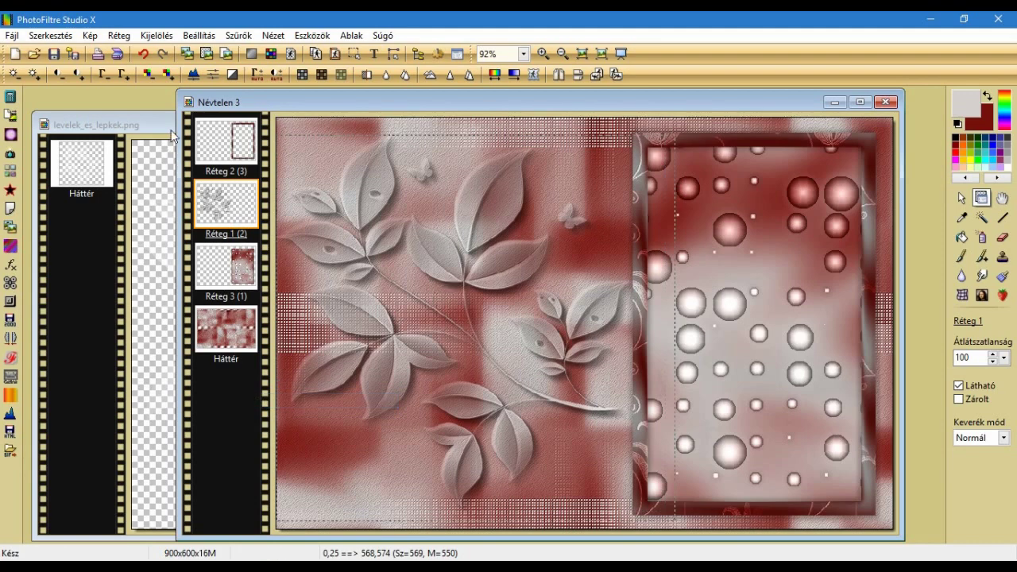
Close the levelek_es_lepkek.png image and open dekor1.
left_click(172, 127)
left_click(525, 125)
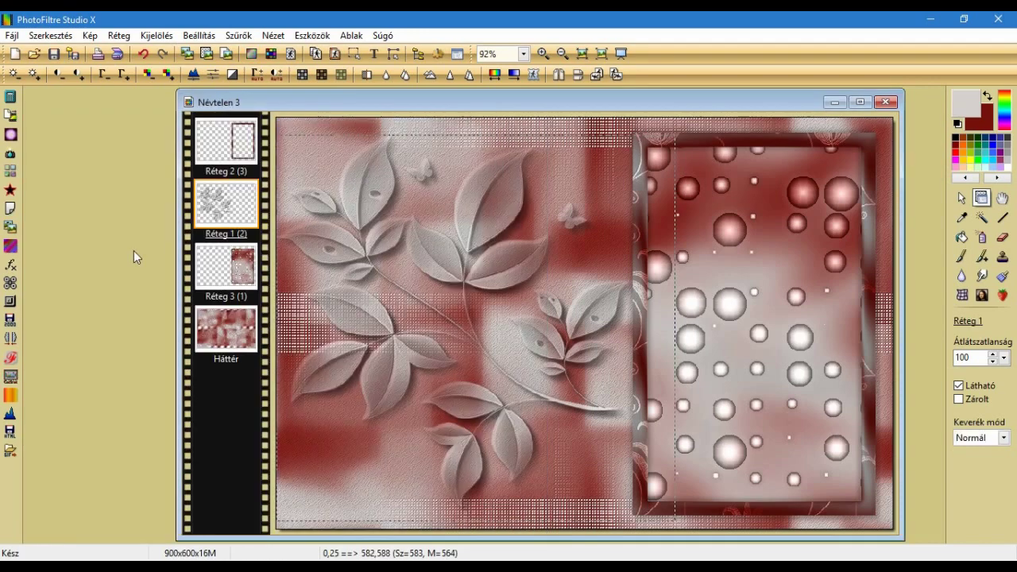
left_click(33, 53)
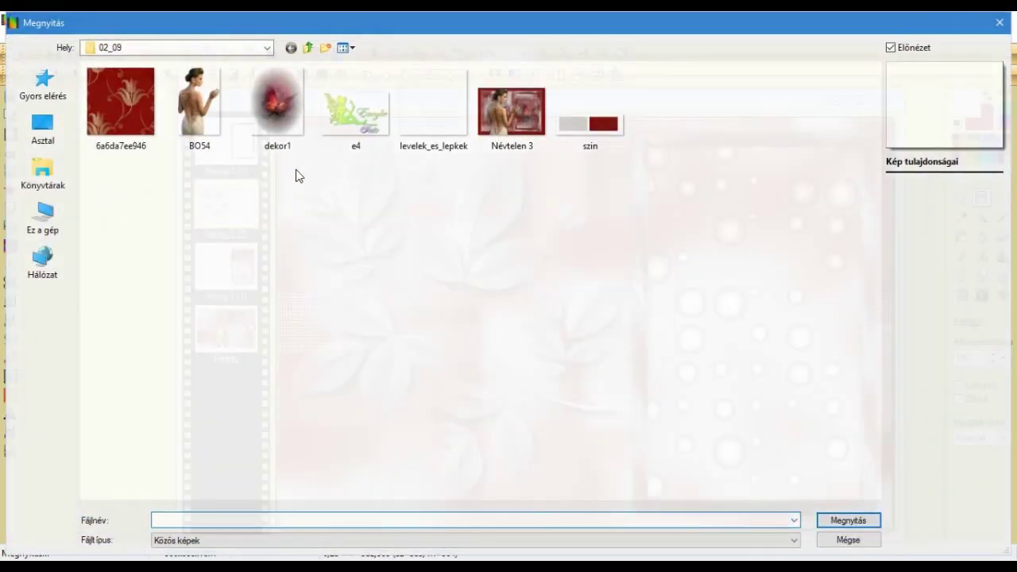
left_click(285, 139)
key("Return")
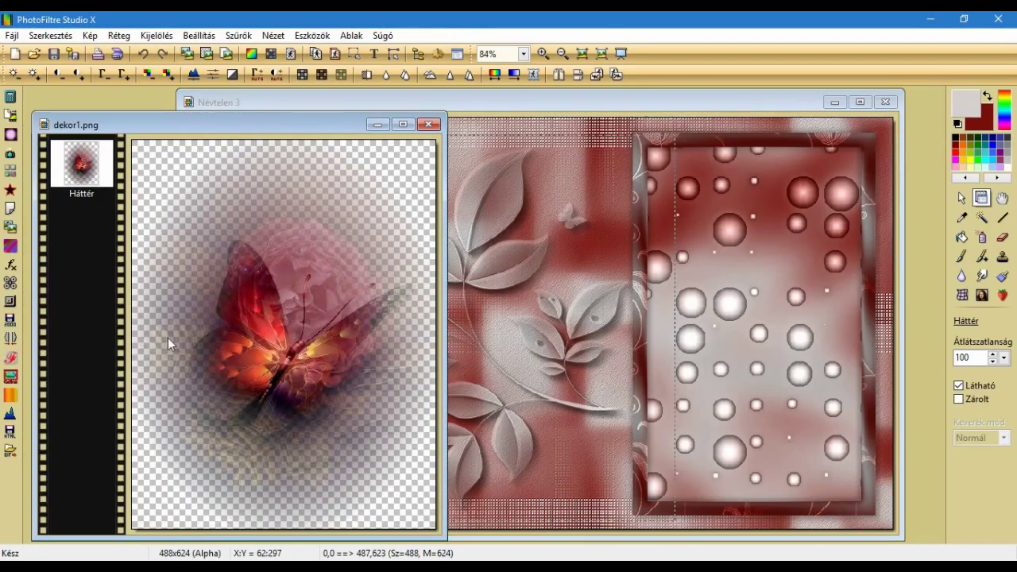
Copy the dekor1 butterfly image into Névtelen 3 as a new layer at the top of the layer stack.
left_click(189, 55)
left_click(463, 115)
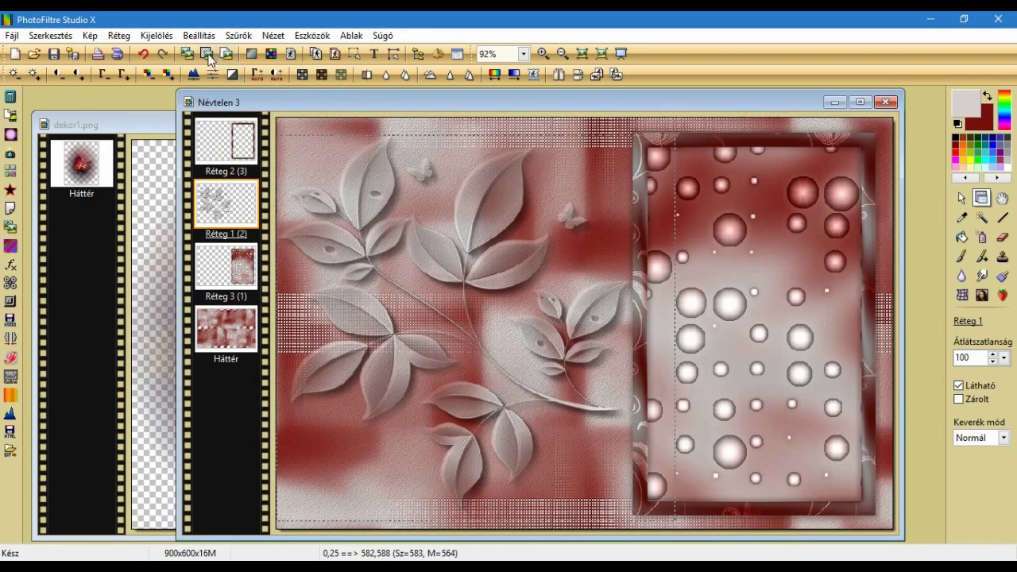
left_click(208, 56)
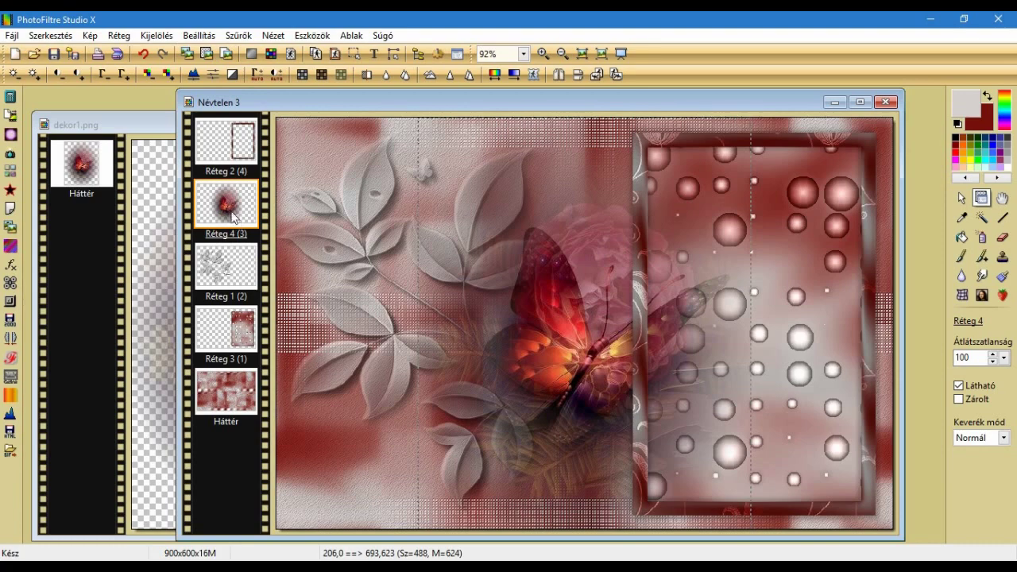
left_click_drag(231, 209, 229, 133)
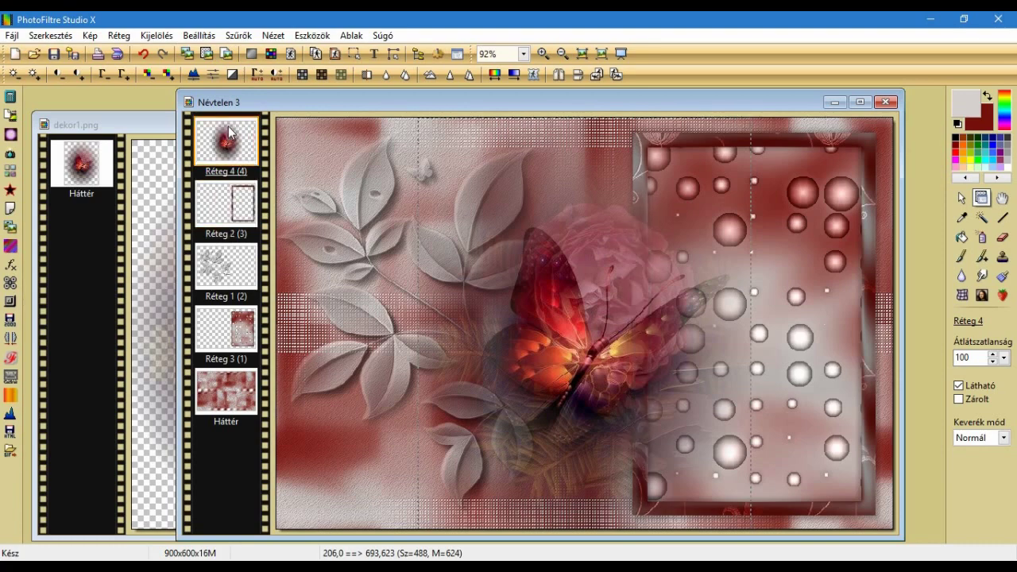
Place the butterfly layer over the bubble panel and scale it down proportionally to about 391 × 501 pixels with free transform.
left_click_drag(612, 366, 732, 362)
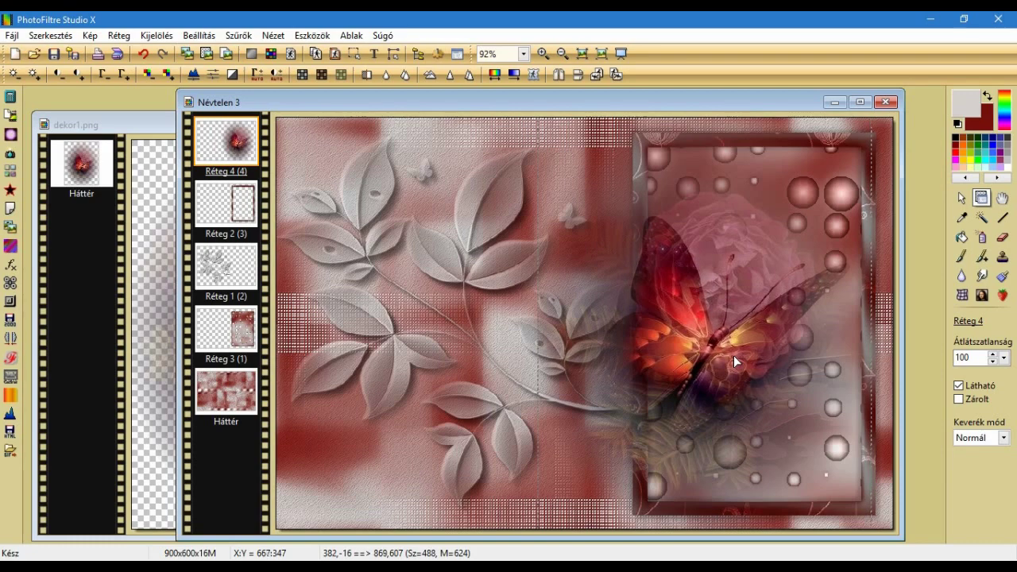
right_click(734, 356)
left_click(792, 204)
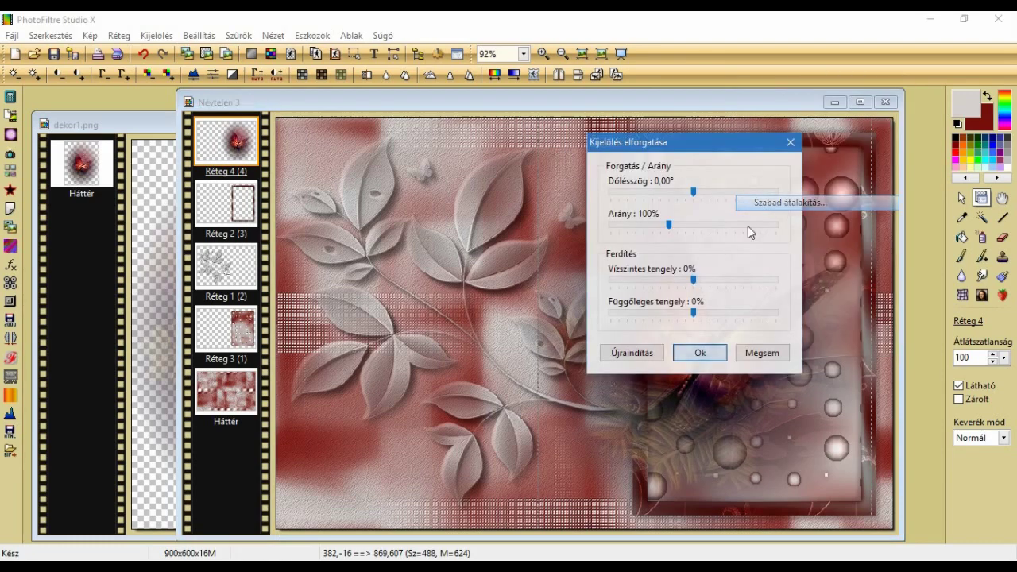
left_click(646, 230)
left_click(690, 353)
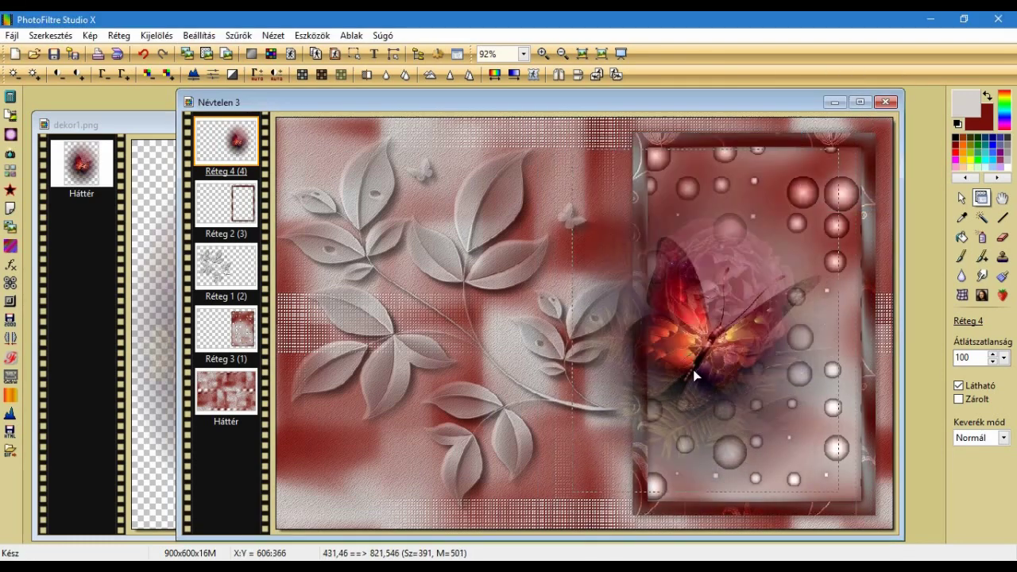
Align the butterfly layer with the frame and resize it to about 344 × 532 pixels so it fits within the frame's outer edges.
left_click_drag(751, 357, 743, 351)
right_click(743, 351)
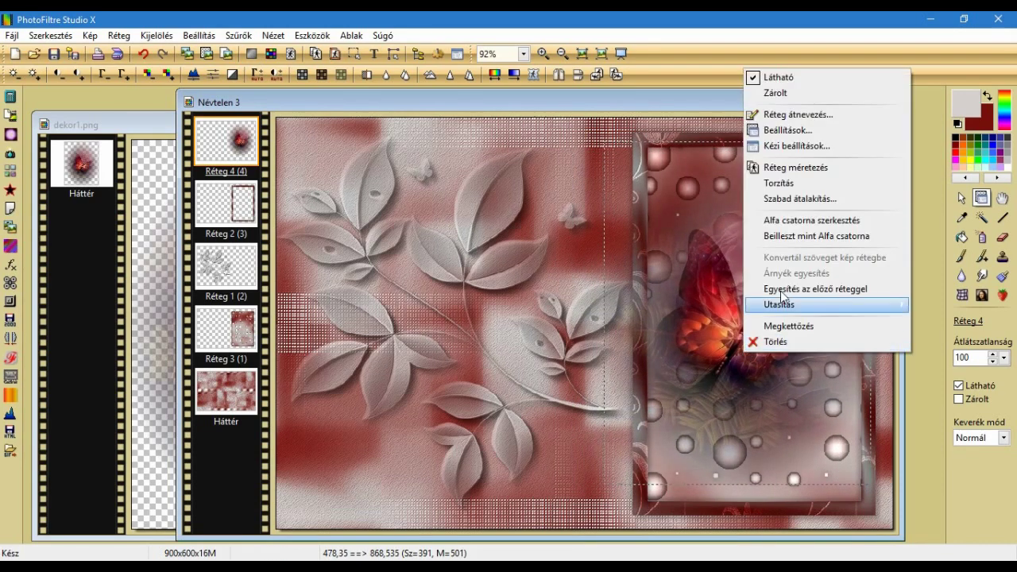
left_click(819, 176)
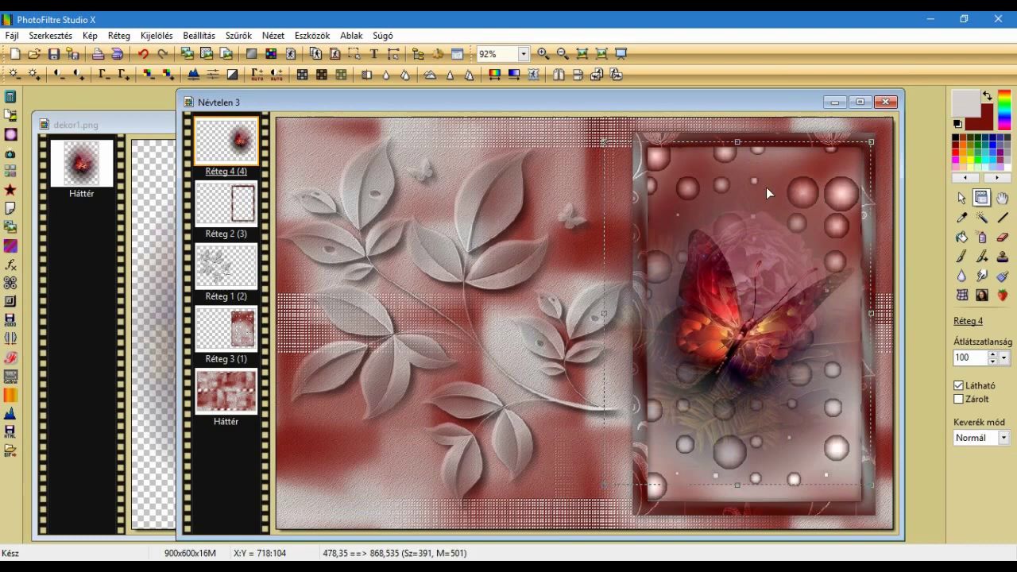
right_click(694, 260)
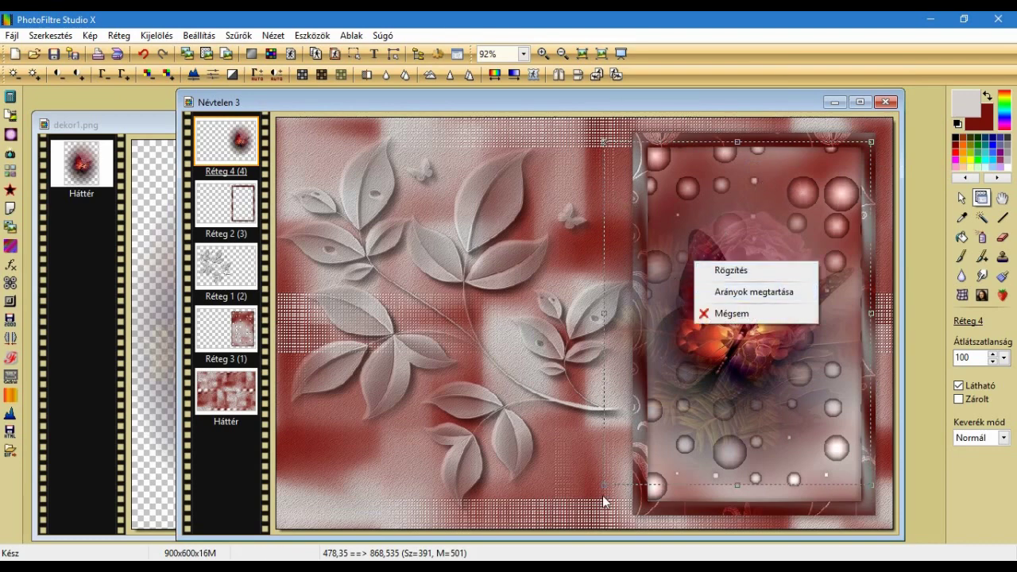
left_click_drag(604, 492, 641, 512)
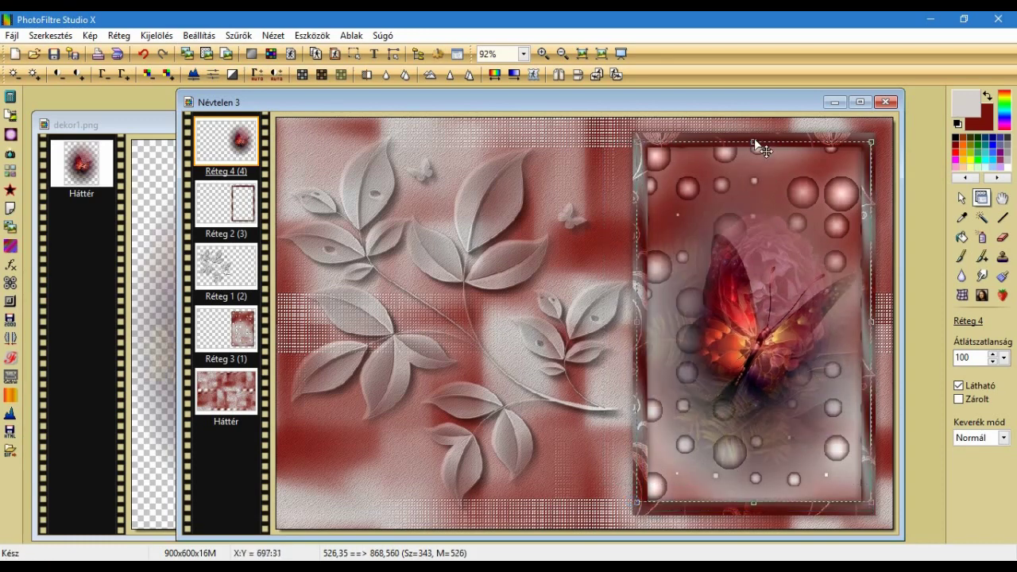
left_click_drag(756, 142, 756, 134)
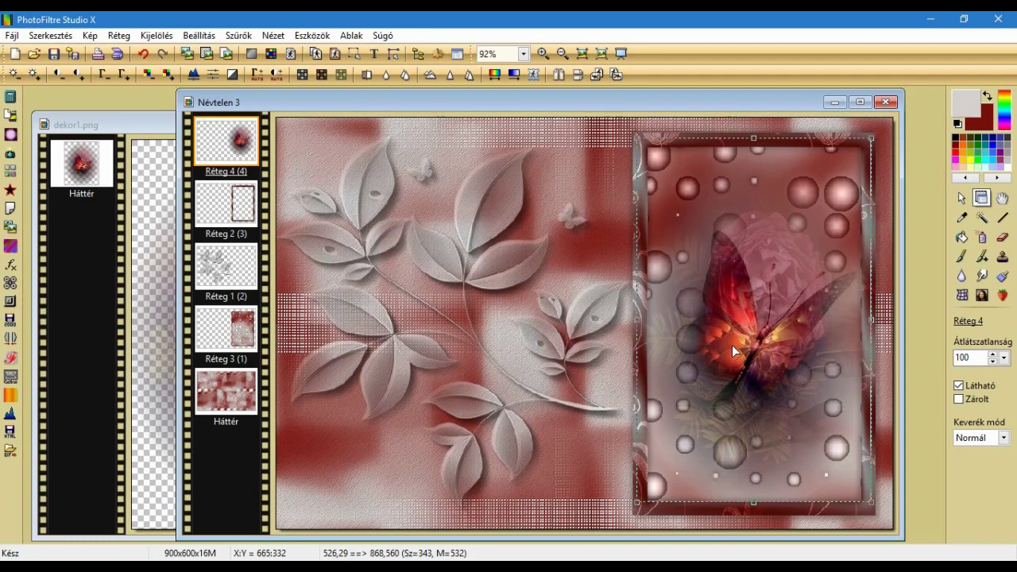
key("ctrl+Right")
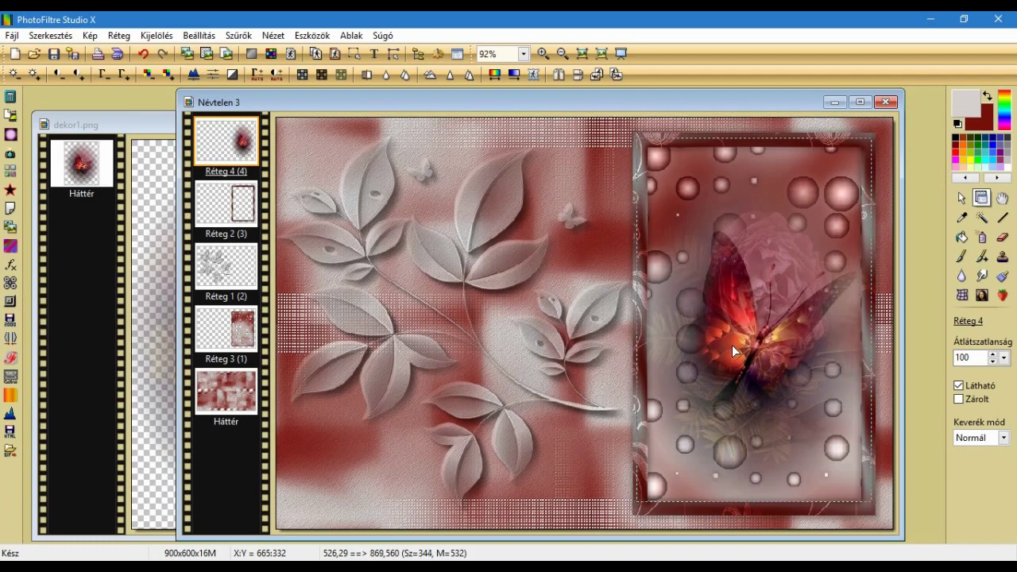
Set the butterfly layer's opacity to 80% and sharpen it with the Mikro kontraszt filter.
left_click(1005, 359)
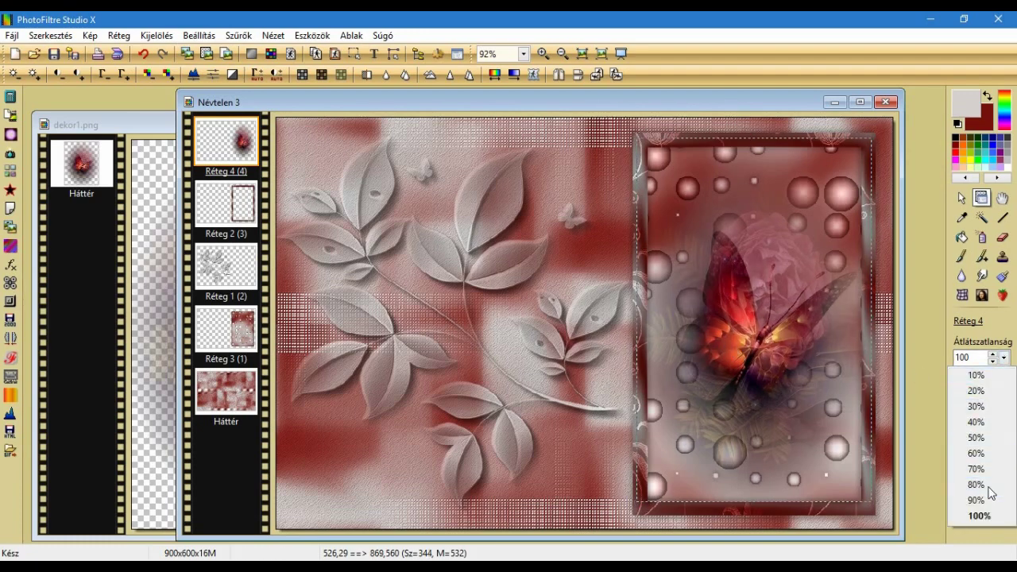
left_click(989, 486)
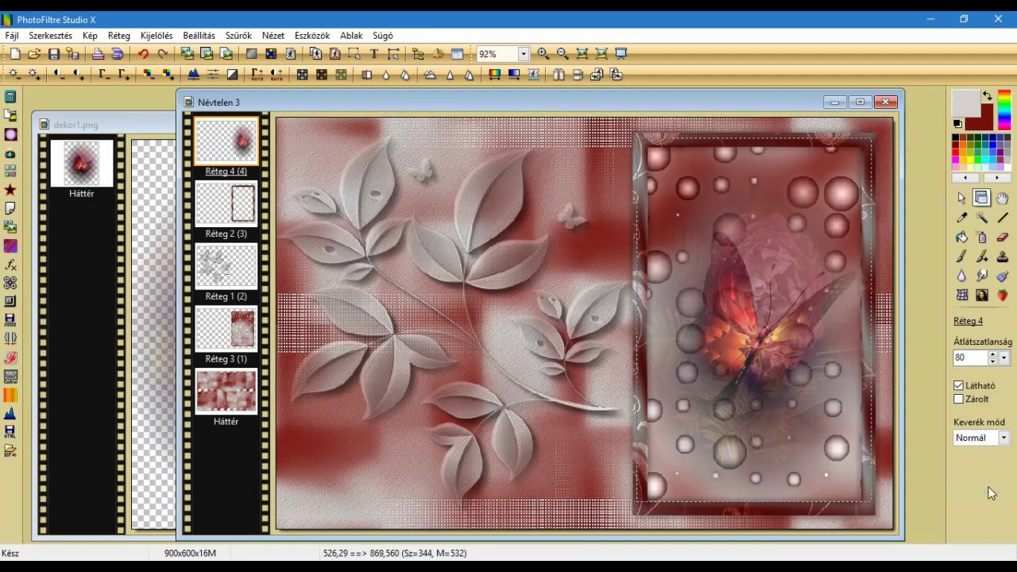
left_click(238, 32)
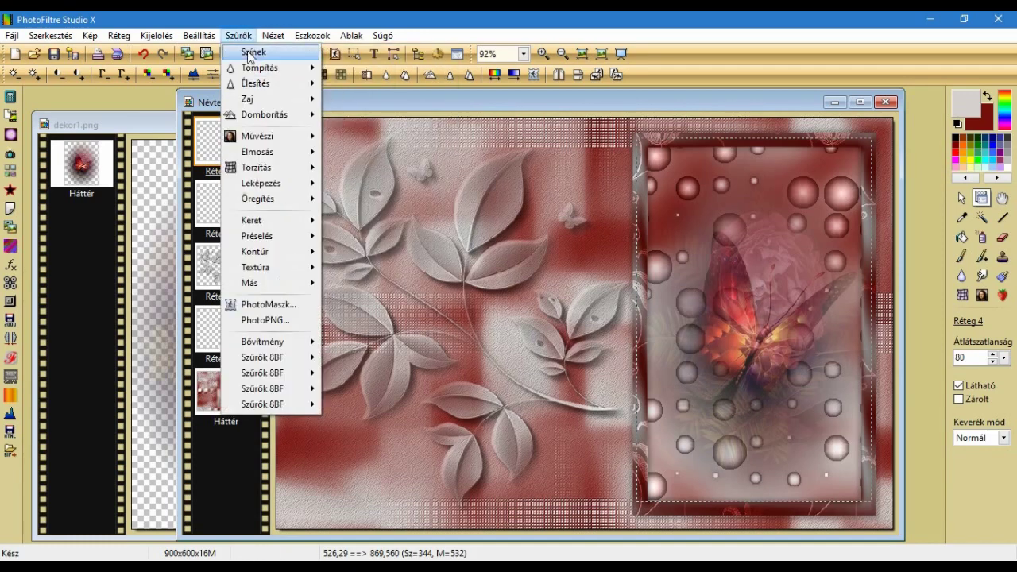
mouse_move(266, 83)
left_click(373, 159)
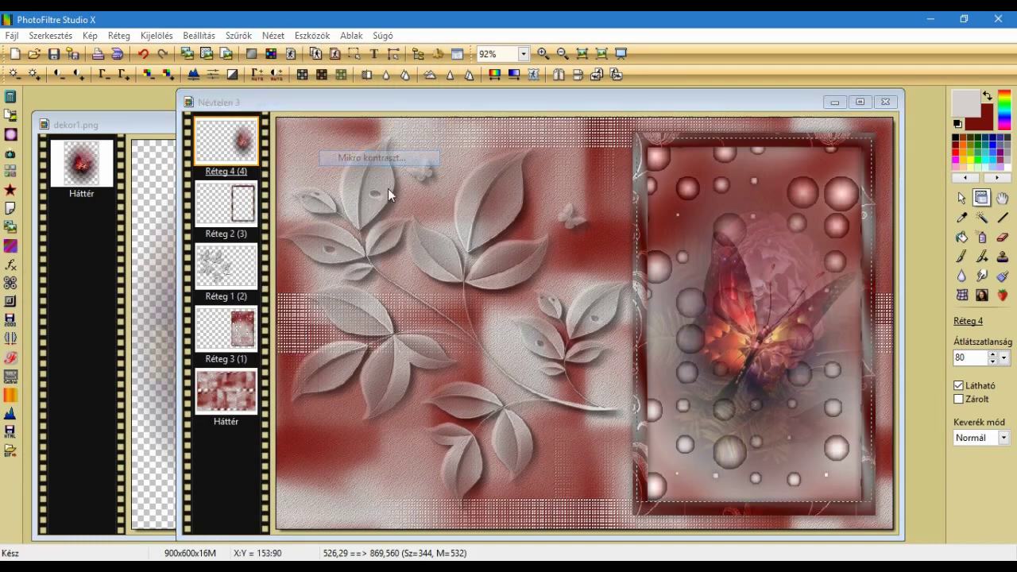
left_click(530, 341)
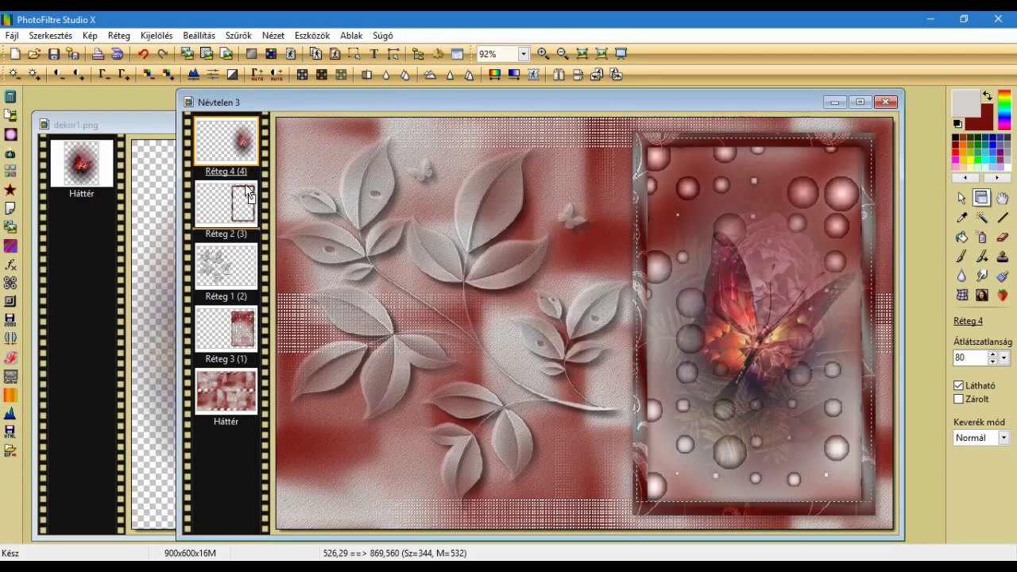
Place the butterfly layer beneath the frame layer and merge all layers into the background.
left_click_drag(226, 141, 247, 198)
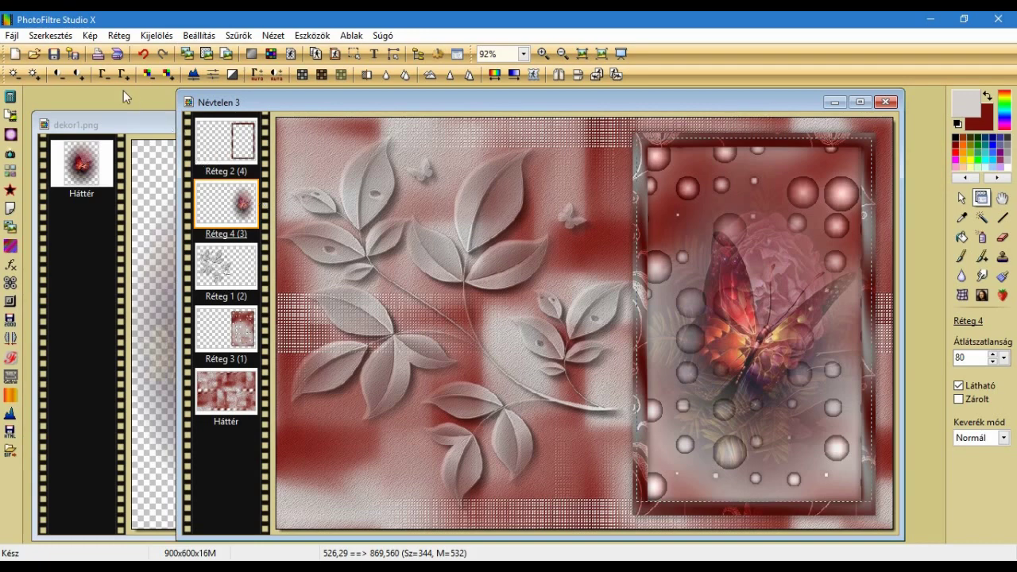
left_click(118, 35)
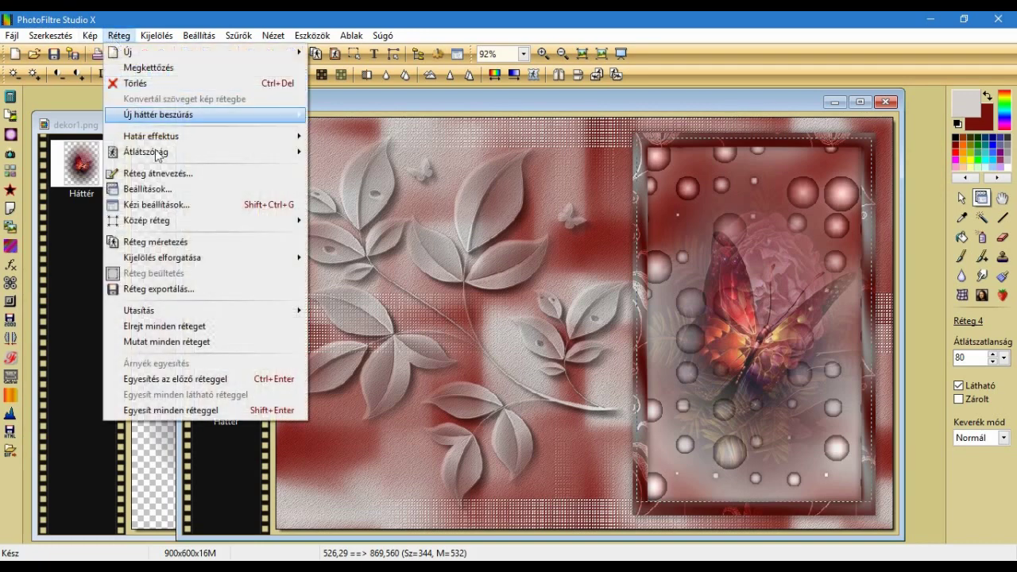
left_click(188, 412)
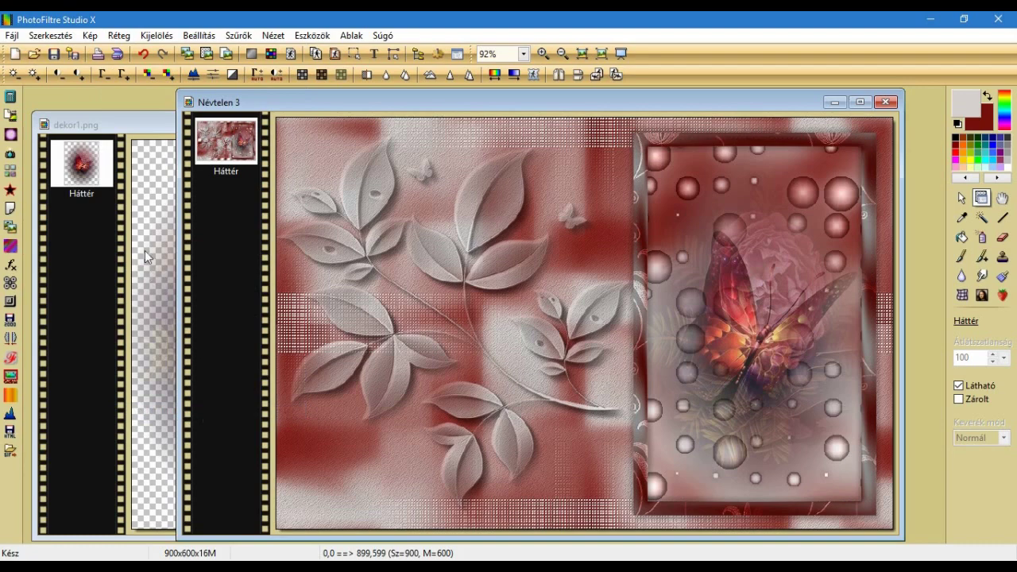
Add an outer frame of width 2 around the image in the custom light grey (RGB 214, 210, 209).
left_click(90, 35)
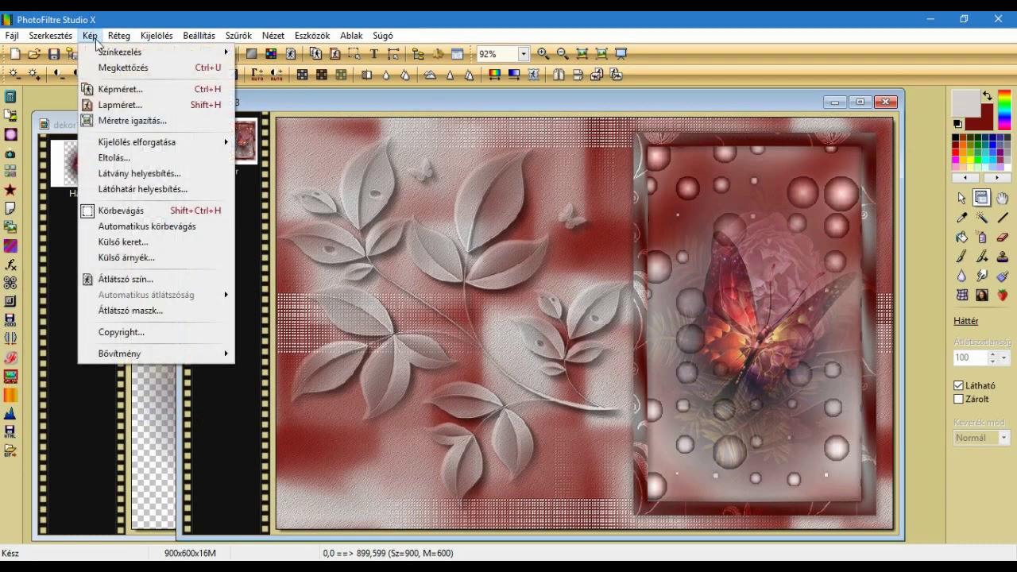
left_click(123, 242)
double_click(682, 284)
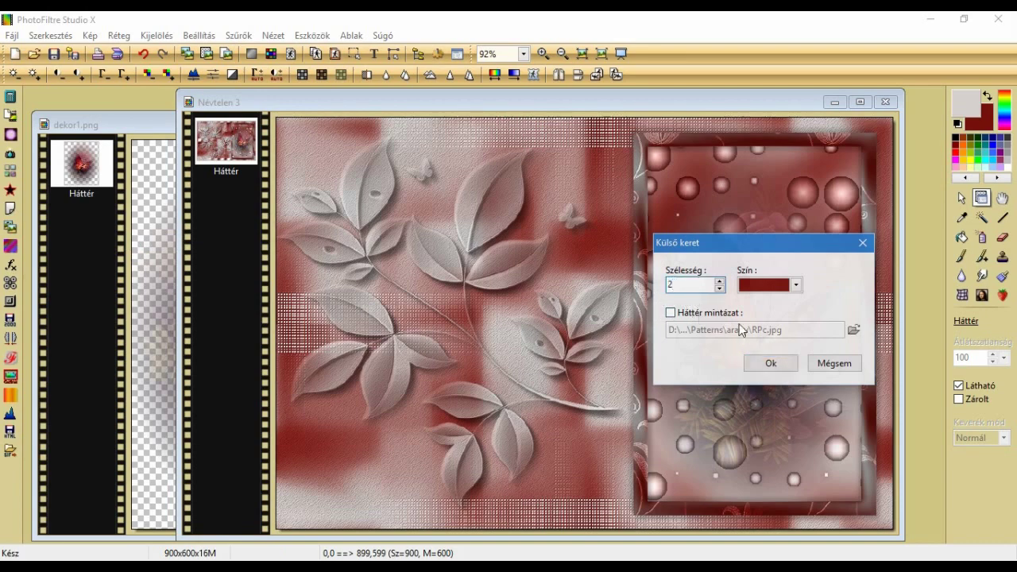
left_click(767, 286)
left_click(355, 304)
left_click(355, 289)
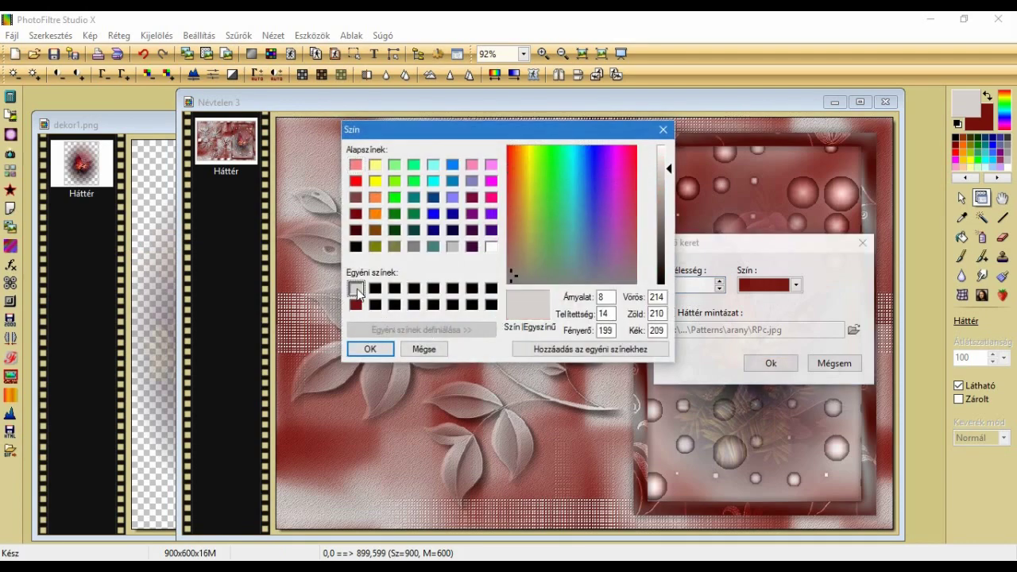
left_click(374, 354)
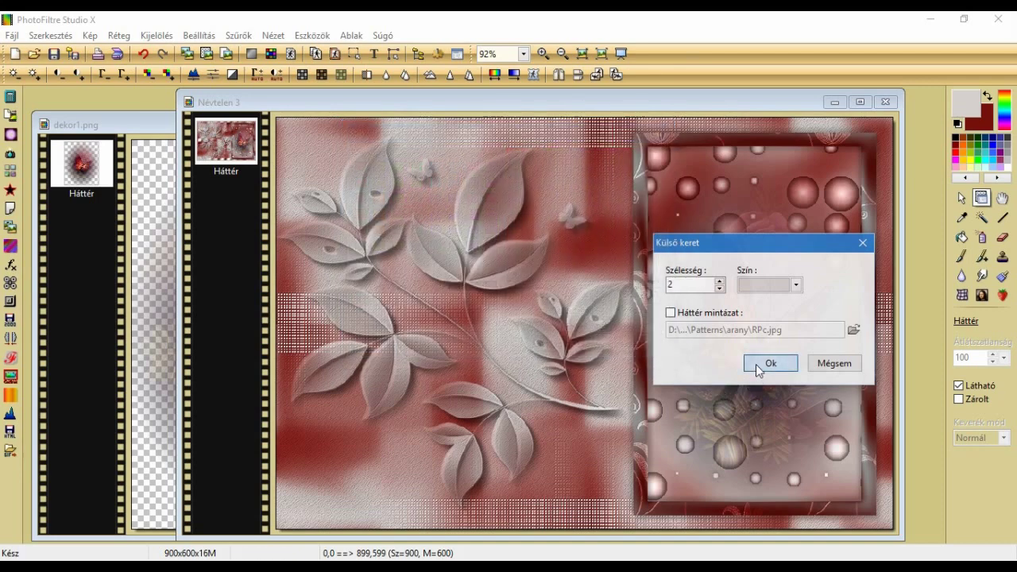
left_click(756, 364)
Add an outer frame of width 50 around the image in the custom dark red.
left_click(90, 35)
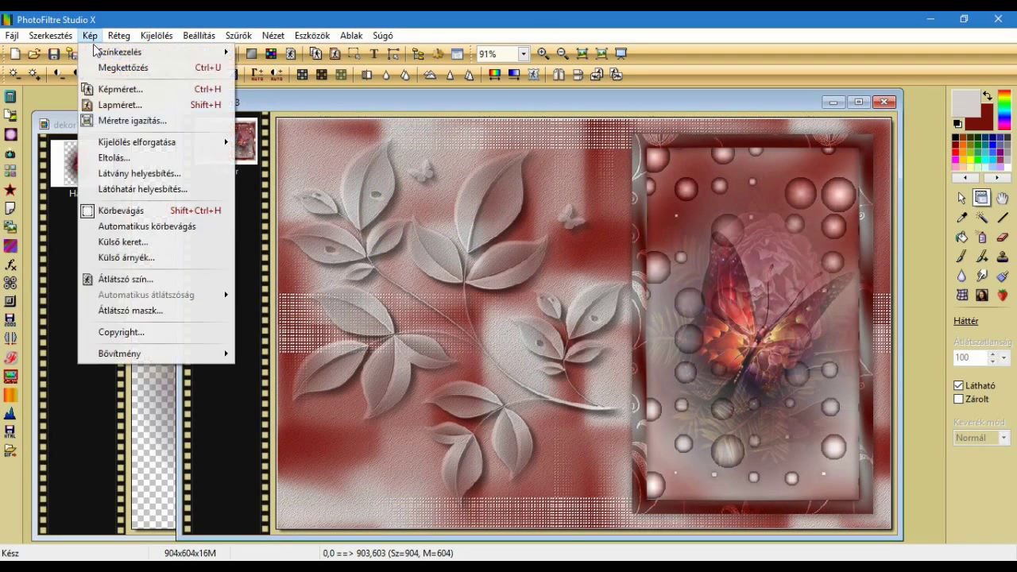
left_click(146, 247)
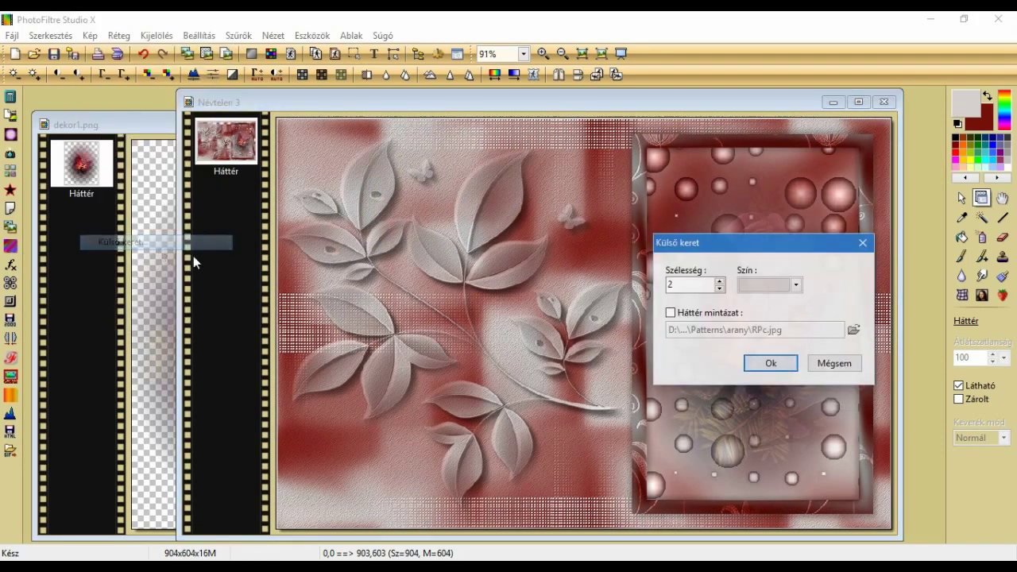
double_click(703, 286)
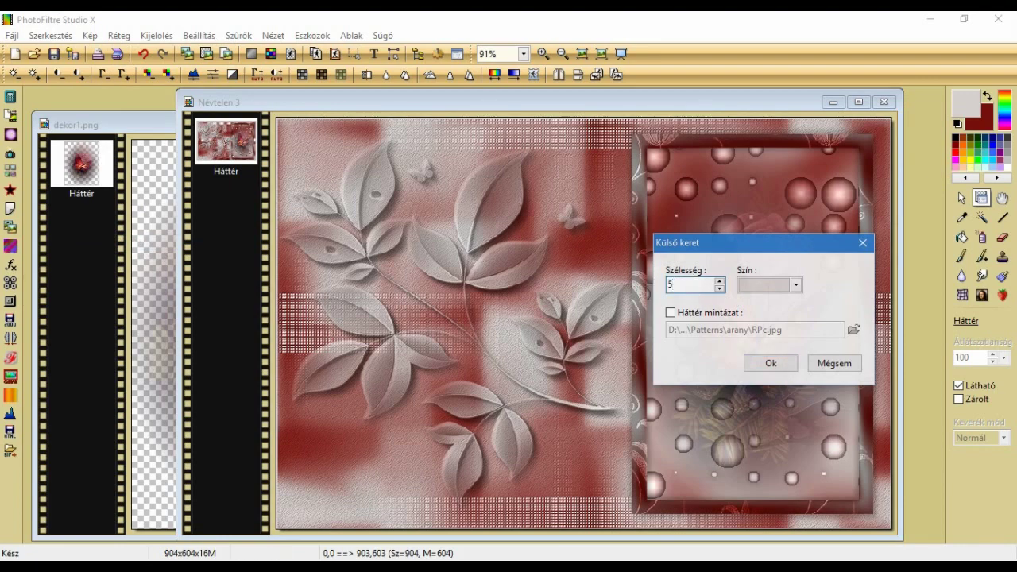
left_click(747, 285)
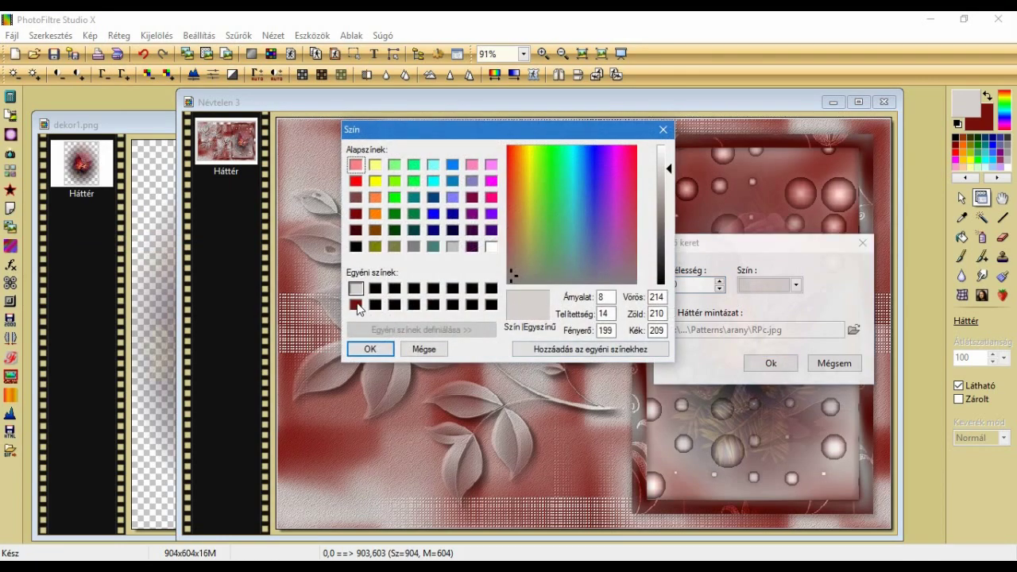
left_click(355, 305)
left_click(370, 349)
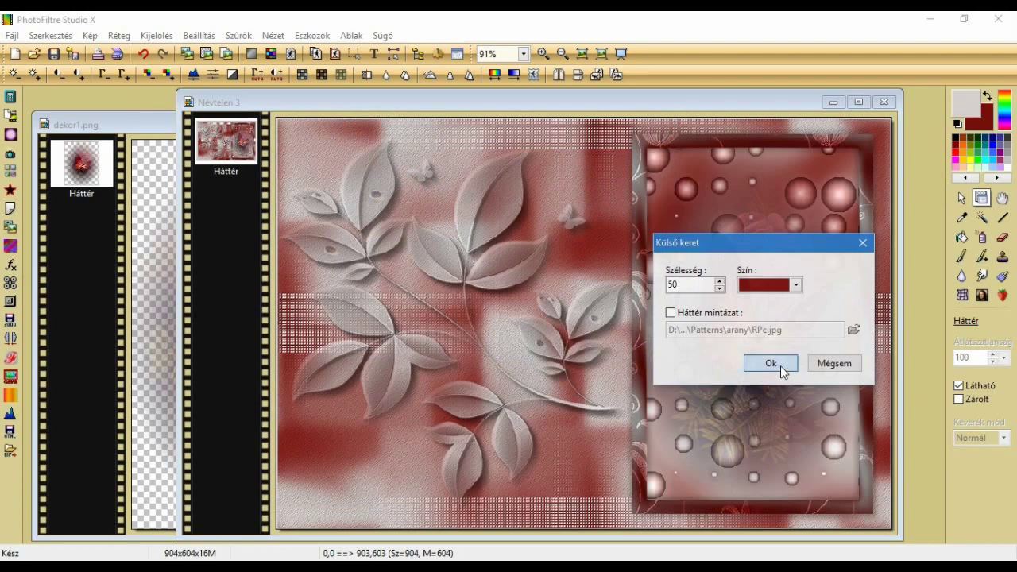
left_click(770, 363)
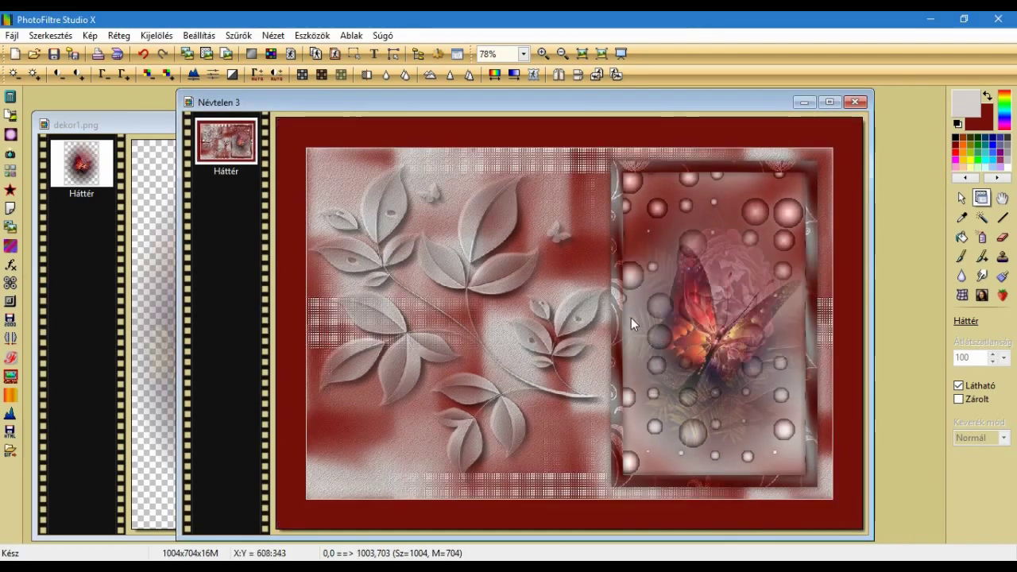
Select the whole image and contract the selection by 50 so it follows the inner edge of the red frame.
left_click(147, 36)
left_click(166, 65)
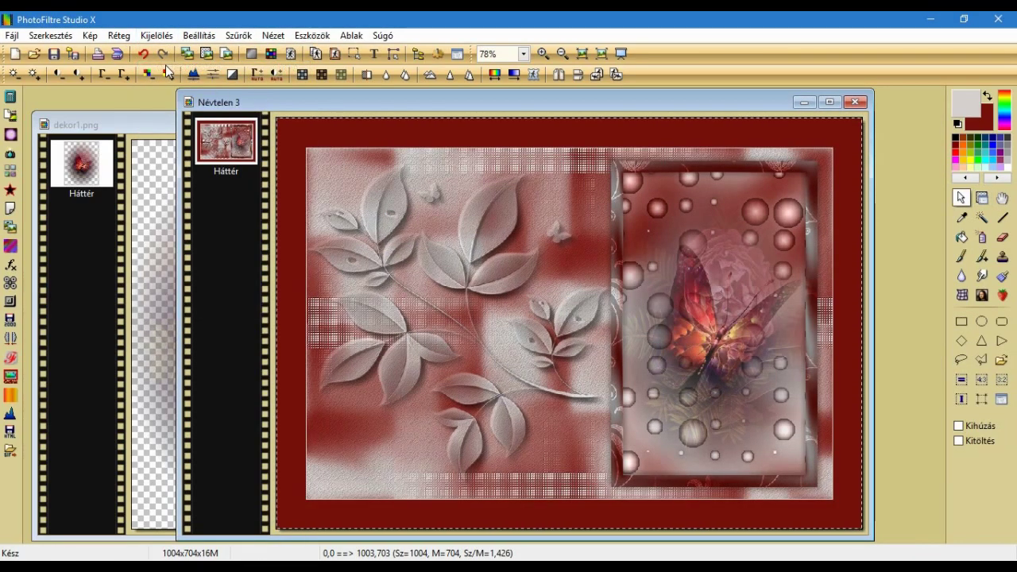
left_click(155, 36)
left_click(202, 194)
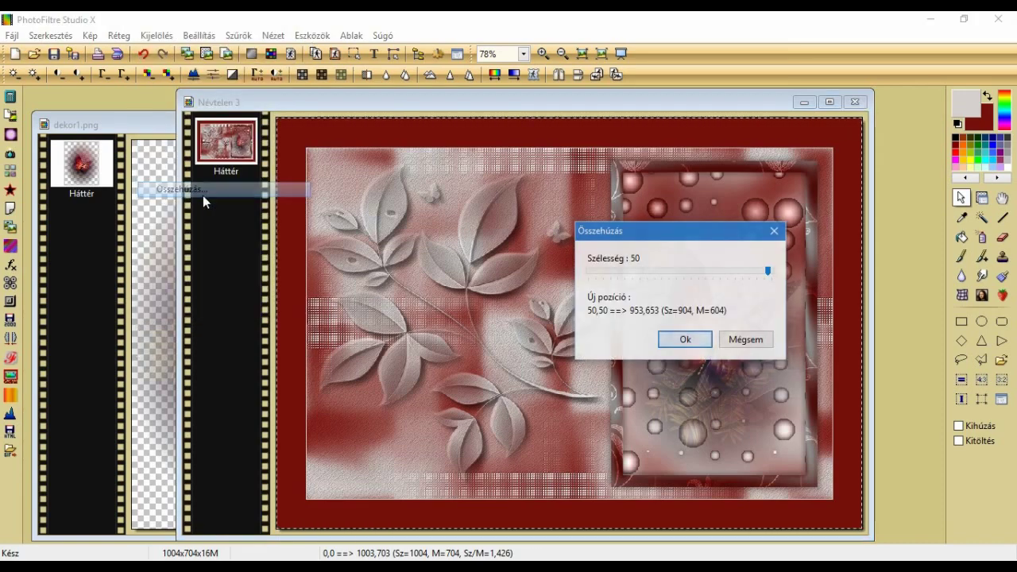
left_click(683, 339)
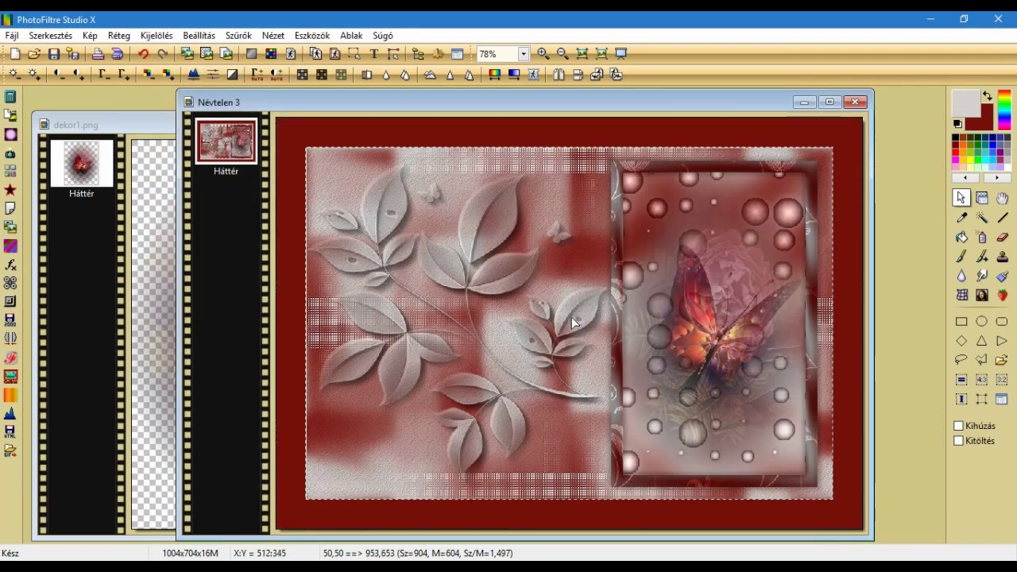
Apply the Kontúr 3D filter in light grey and dark red with width 5, opacity 50 and position Bal-felső, and remove the selection.
left_click(238, 35)
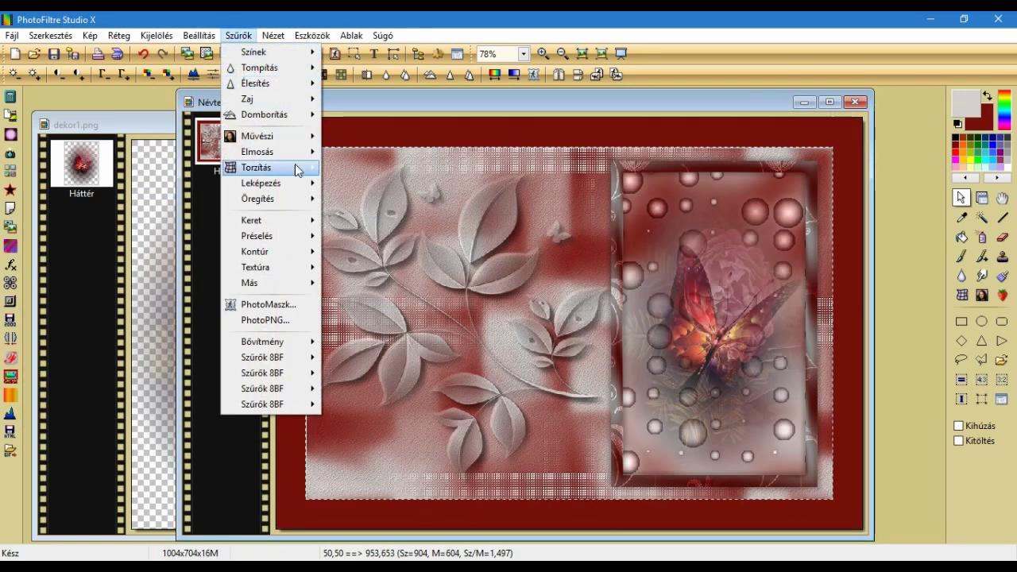
mouse_move(286, 182)
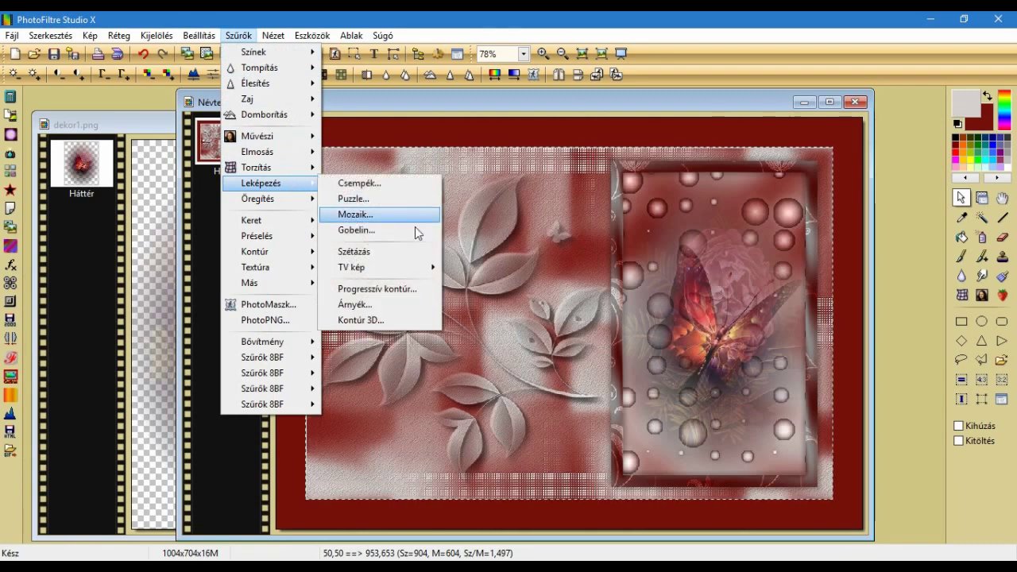
left_click(399, 321)
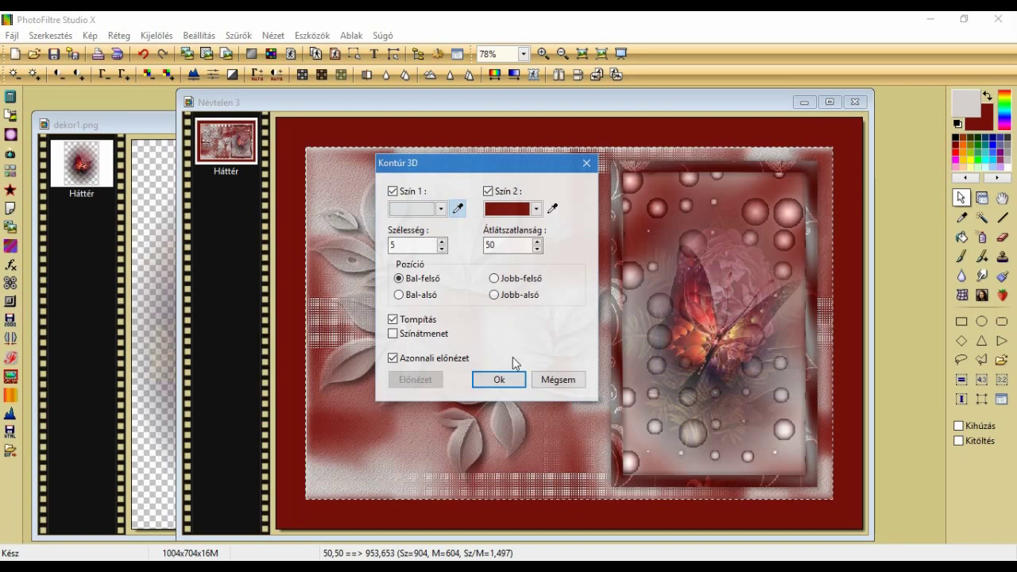
left_click(499, 379)
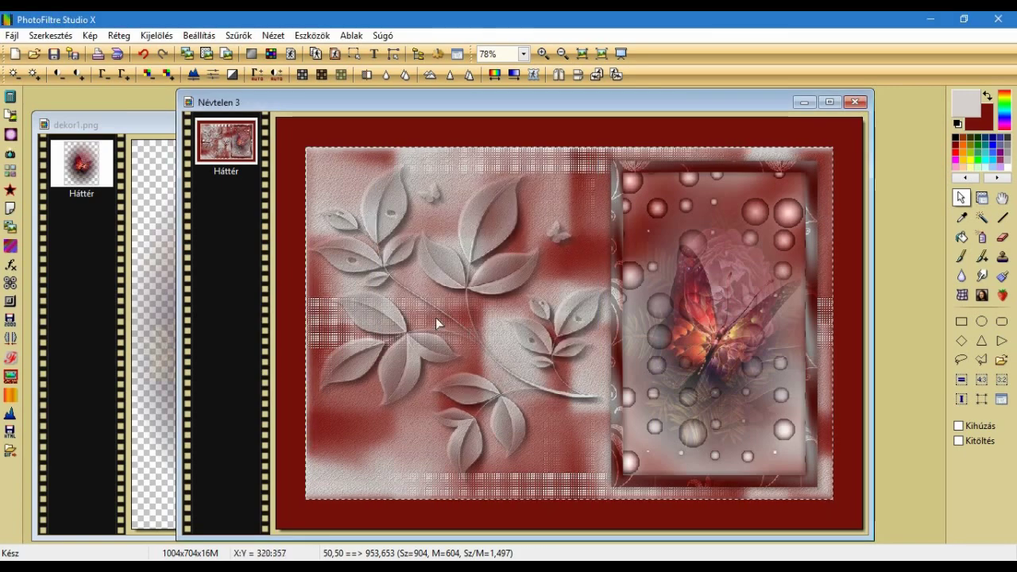
left_click(169, 36)
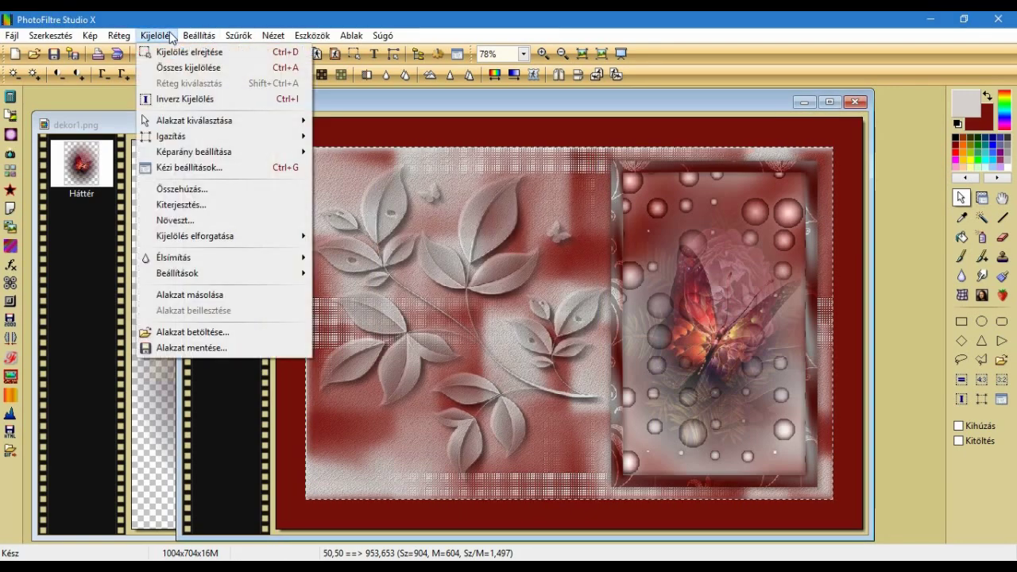
left_click(189, 51)
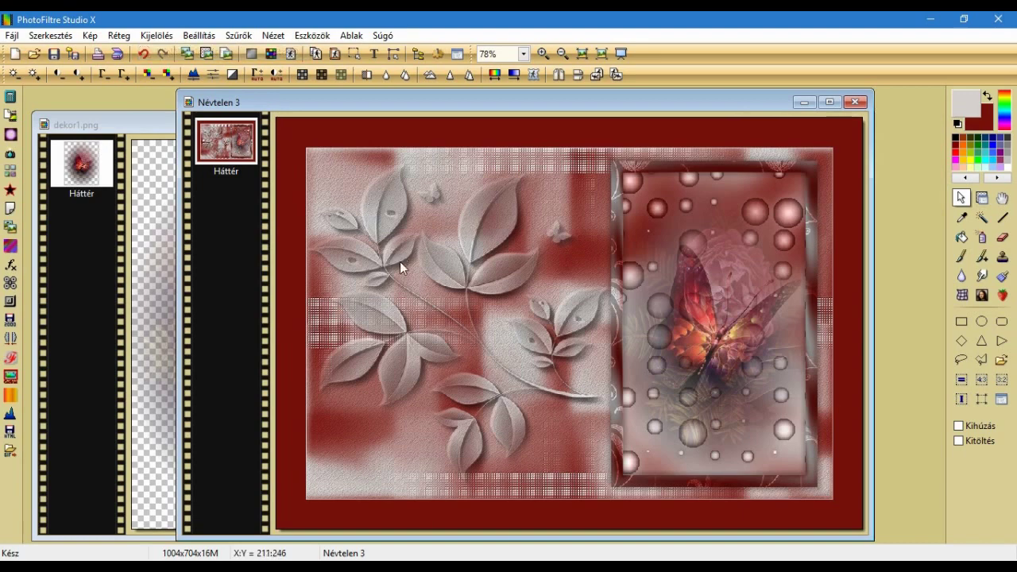
Close the dekor1.png image and open BO54.png from the 02_09 folder.
left_click(117, 125)
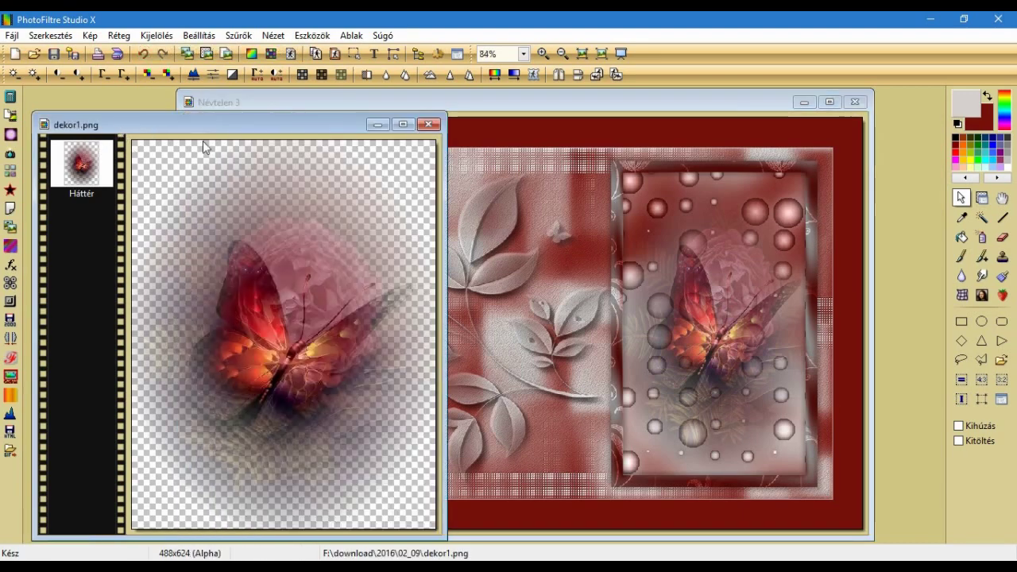
left_click(427, 125)
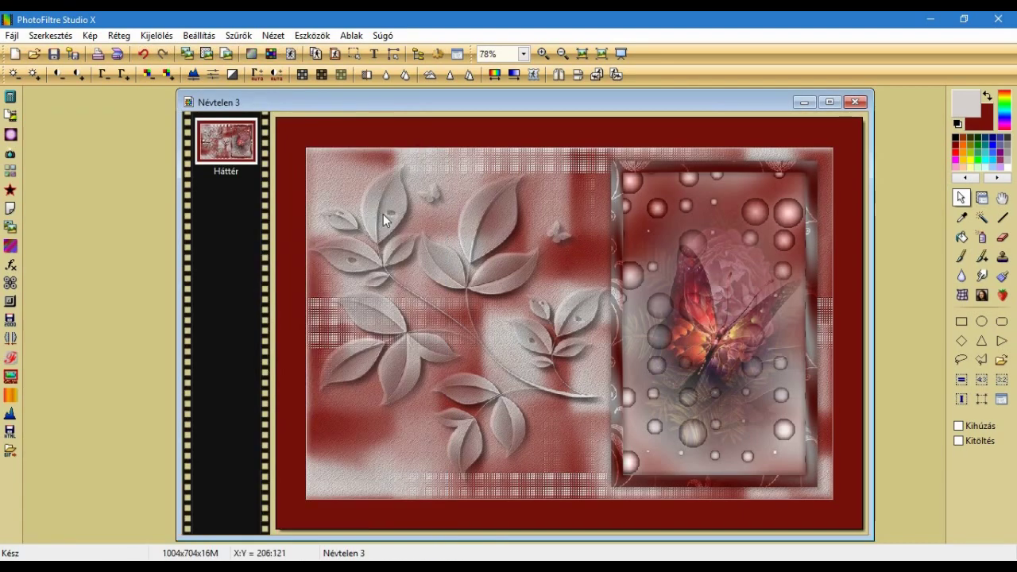
left_click(33, 53)
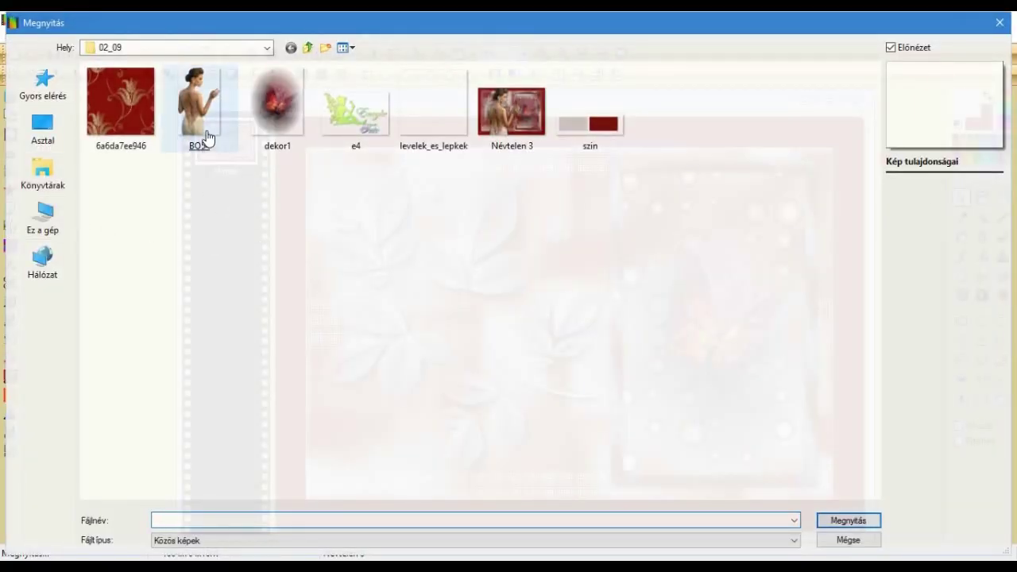
double_click(201, 107)
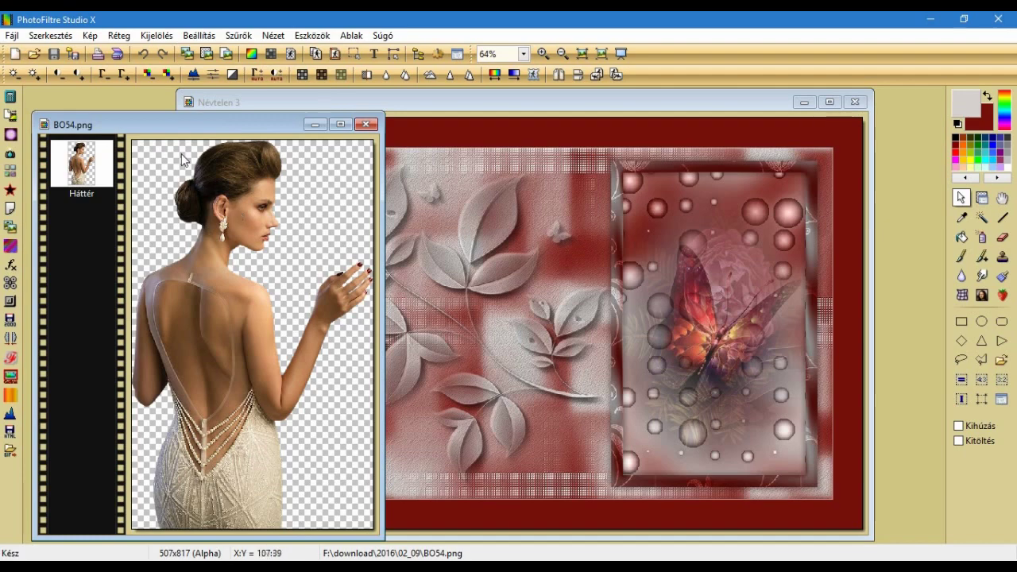
Copy the woman image into the Névtelen 3 composition as a layer and position it at about X 133, Y 1.
left_click(185, 57)
left_click(238, 101)
left_click(207, 56)
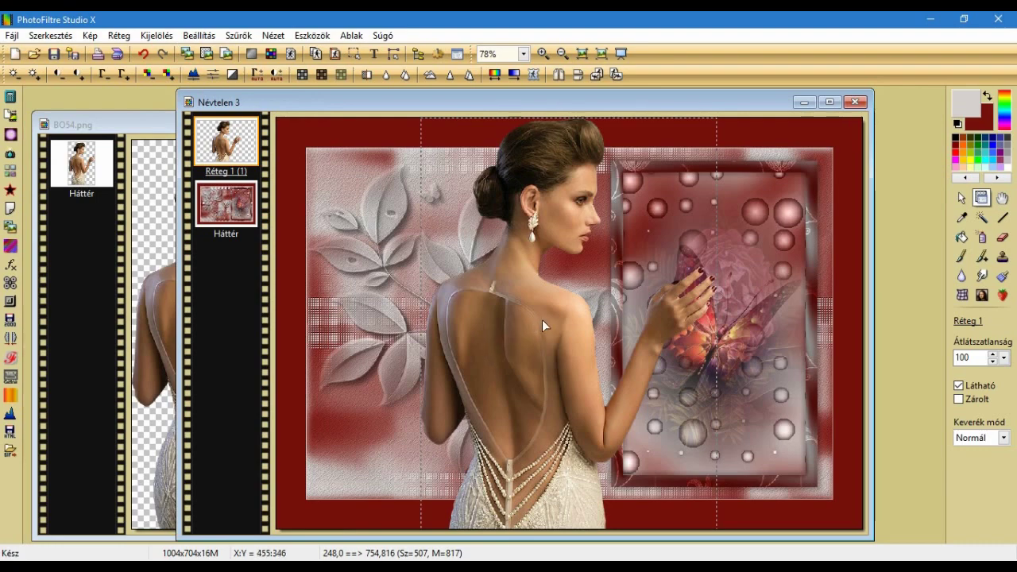
left_click_drag(542, 321, 433, 322)
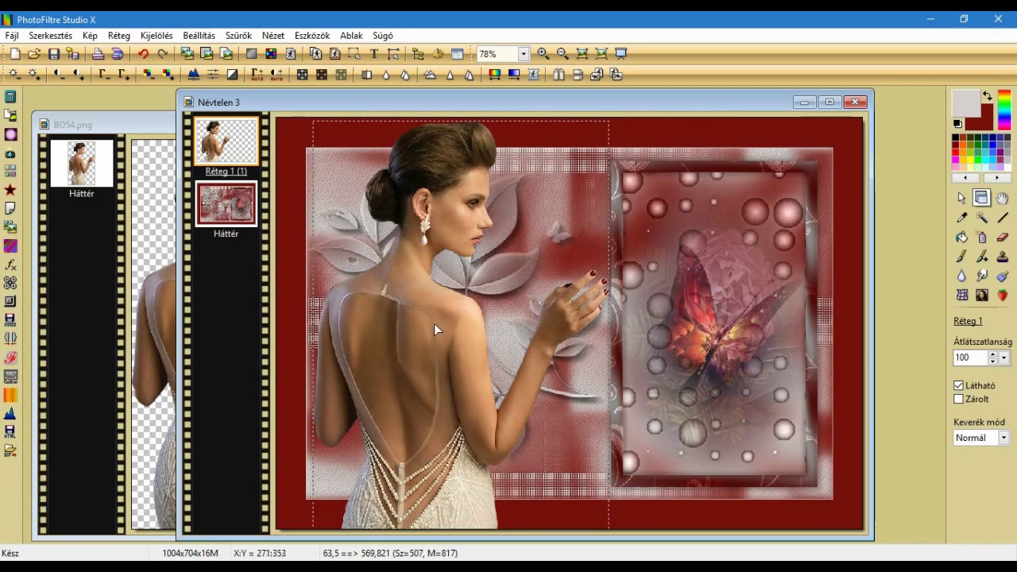
left_click_drag(434, 323, 476, 319)
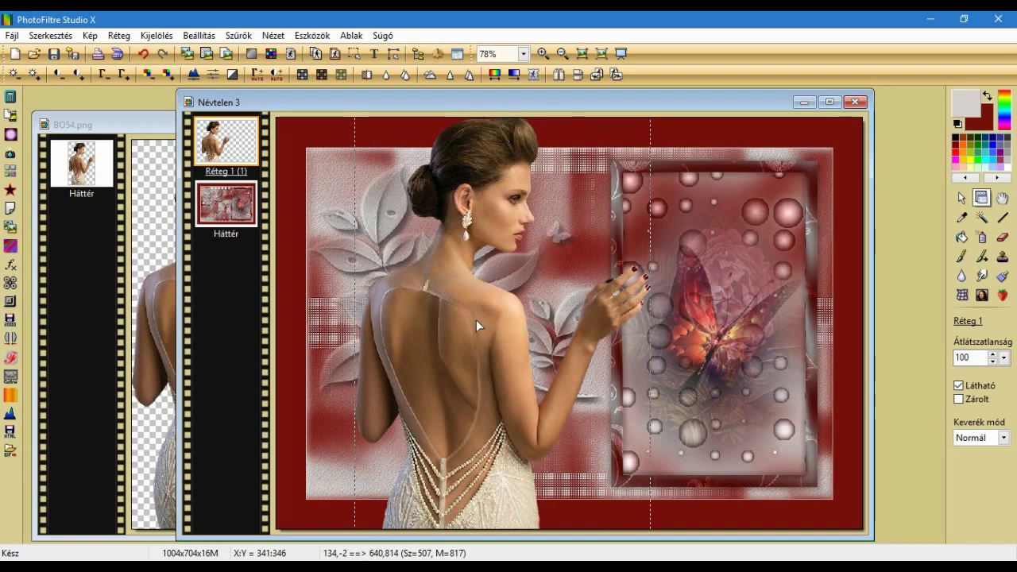
left_click_drag(476, 320, 475, 321)
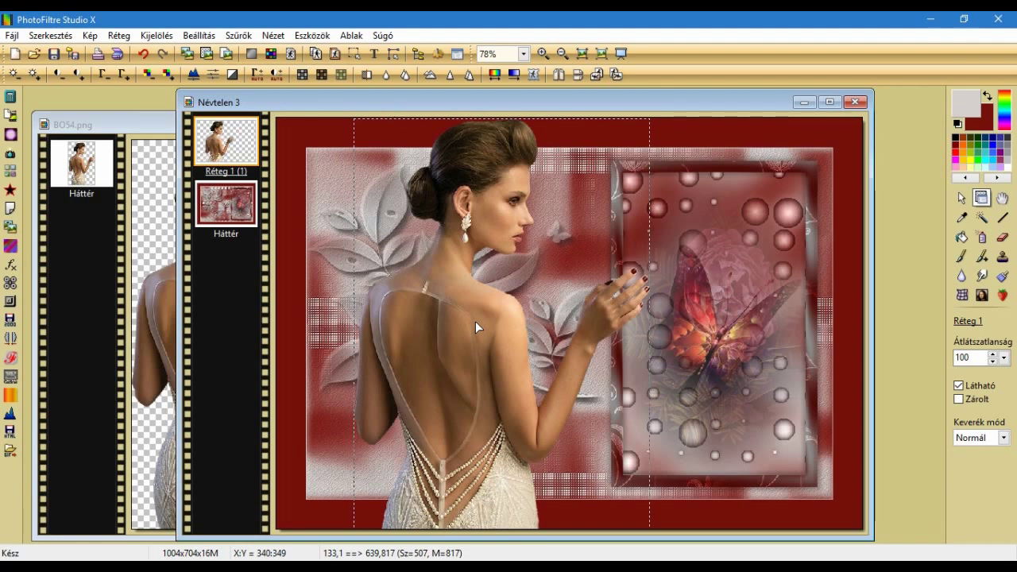
Sharpen the woman layer with the Mikro kontraszt filter at 100% intensity and a 12-pixel radius.
left_click(239, 36)
mouse_move(267, 84)
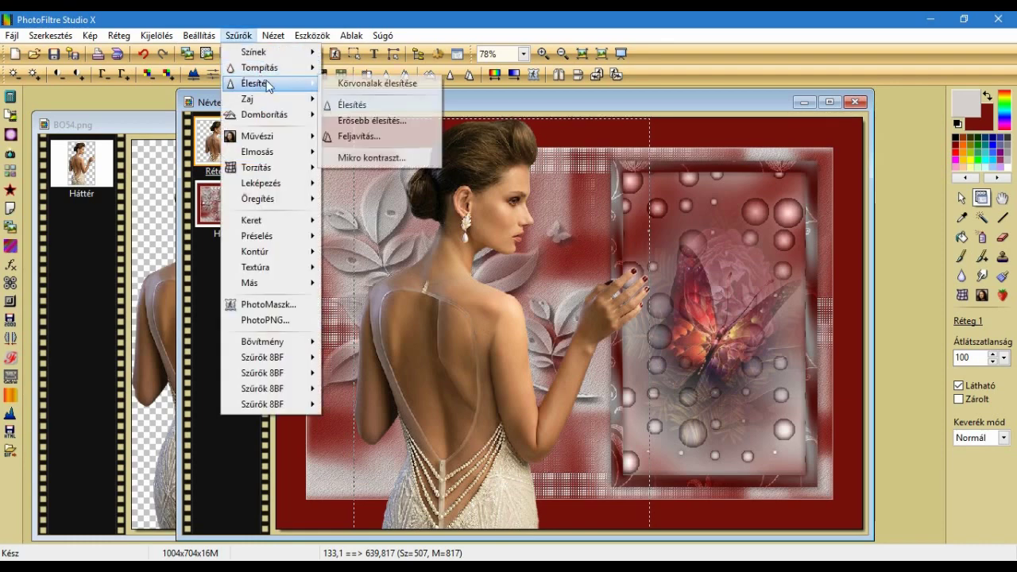
left_click(353, 158)
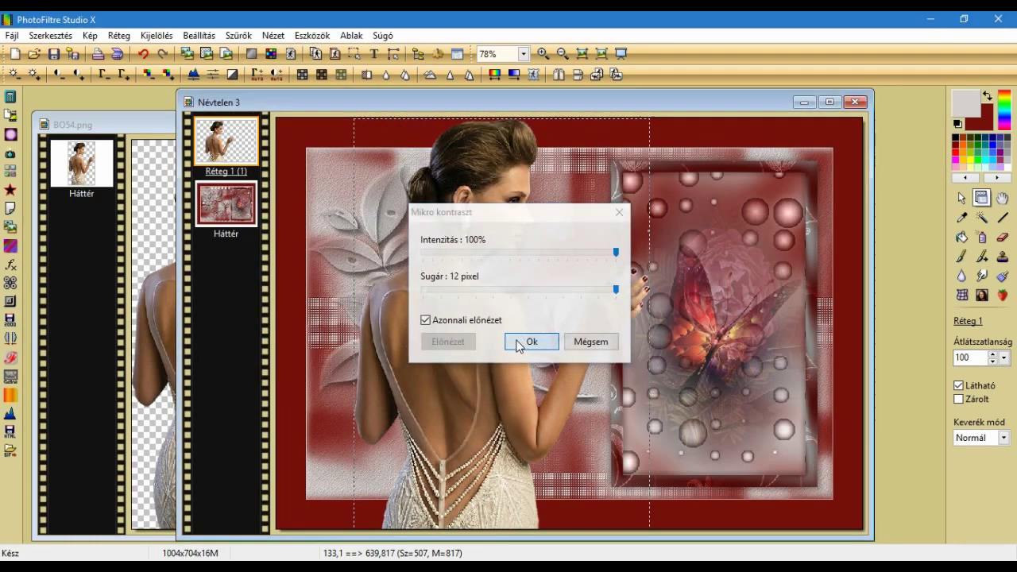
left_click(518, 343)
Give the woman layer a black Élsimított shadow with X and Y offsets 5, opacity 50% and radius 25, and merge the shadow into the layer.
right_click(444, 275)
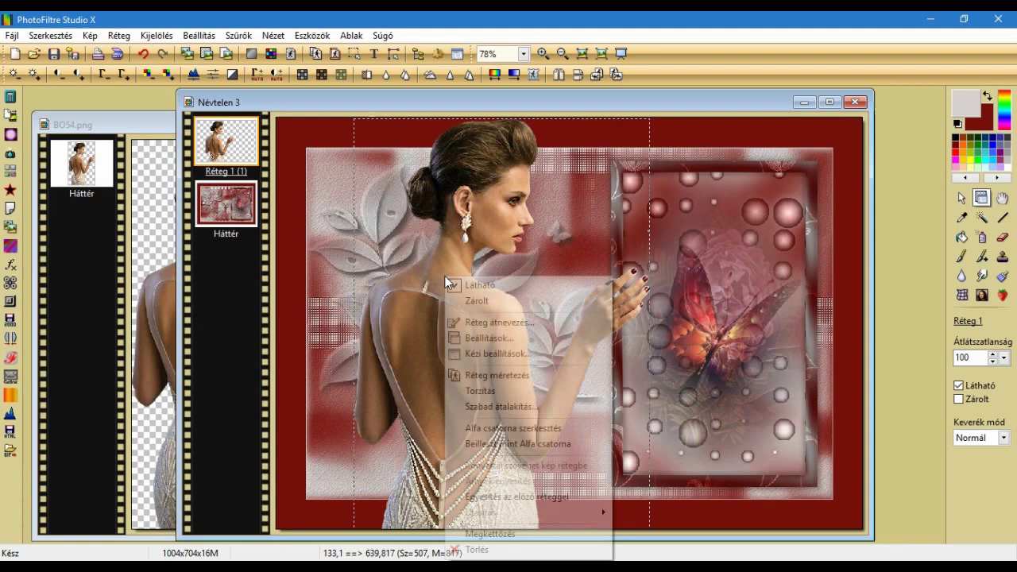
left_click(497, 338)
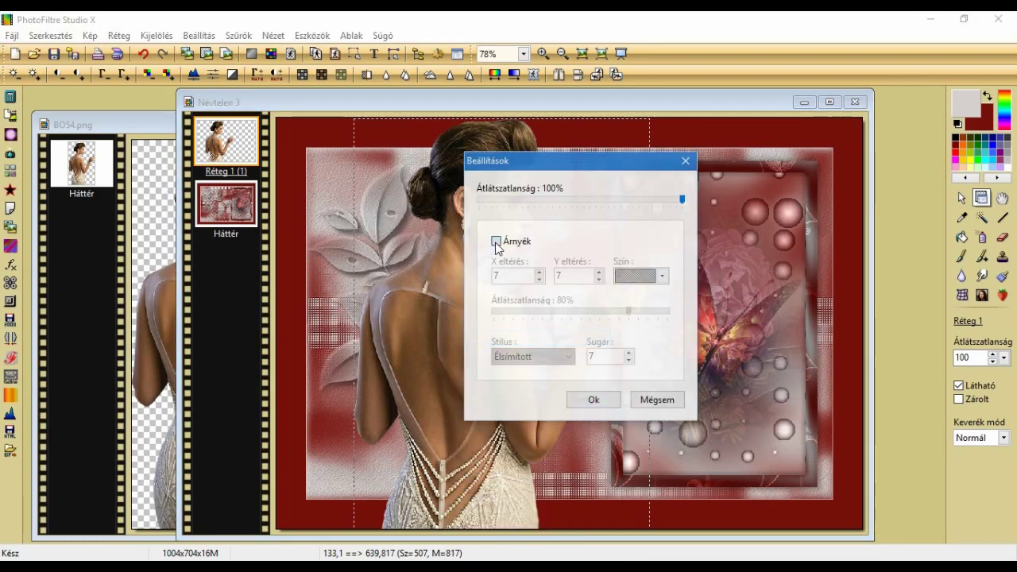
left_click(497, 241)
double_click(494, 277)
type("5")
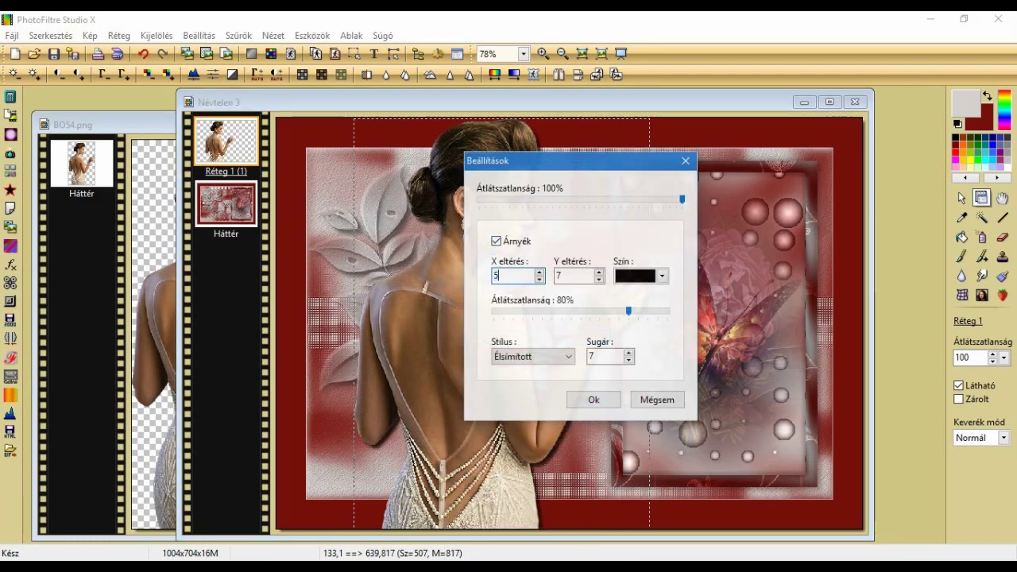
double_click(562, 277)
type("5")
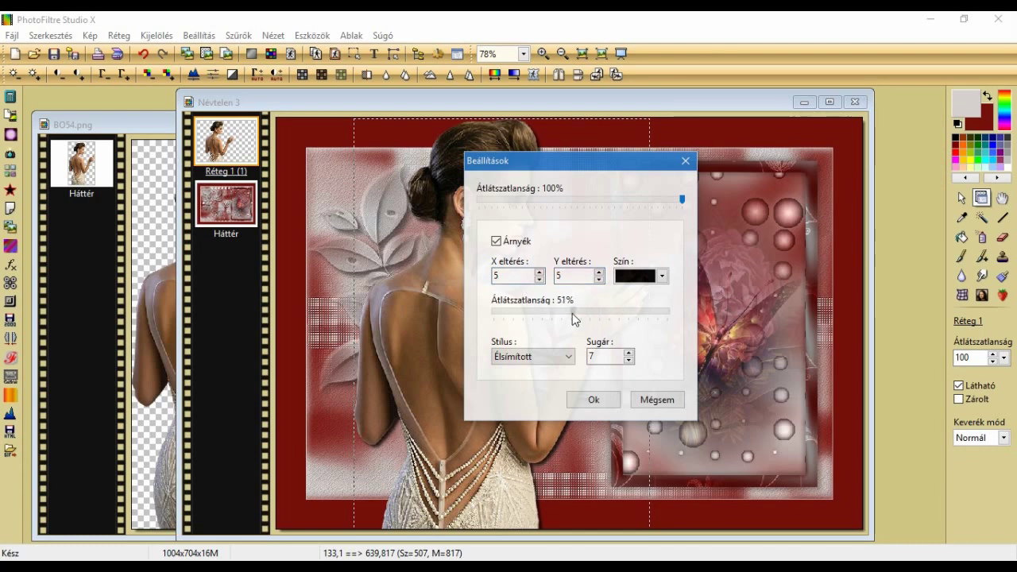
left_click(572, 313)
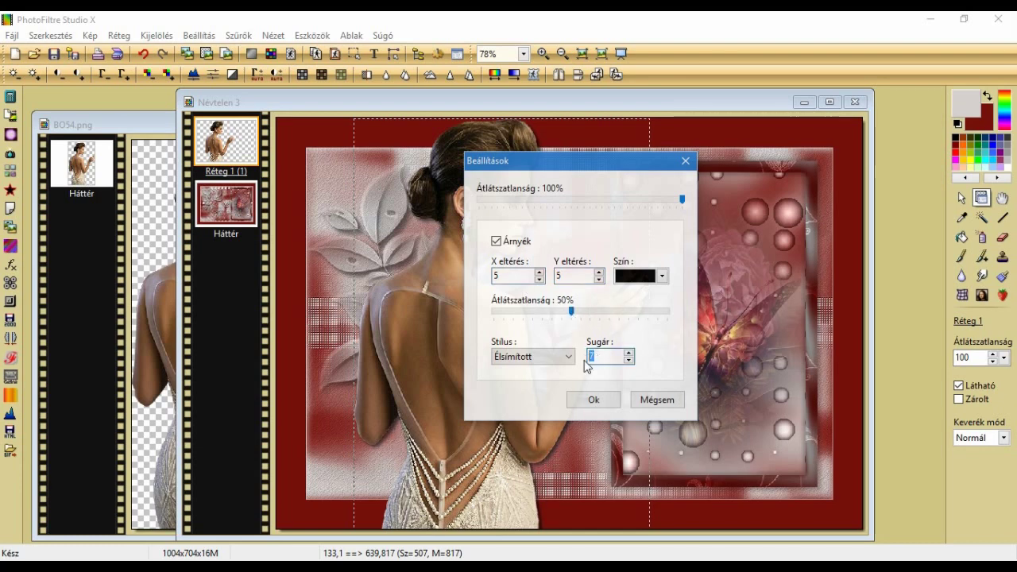
type("20")
left_click(594, 400)
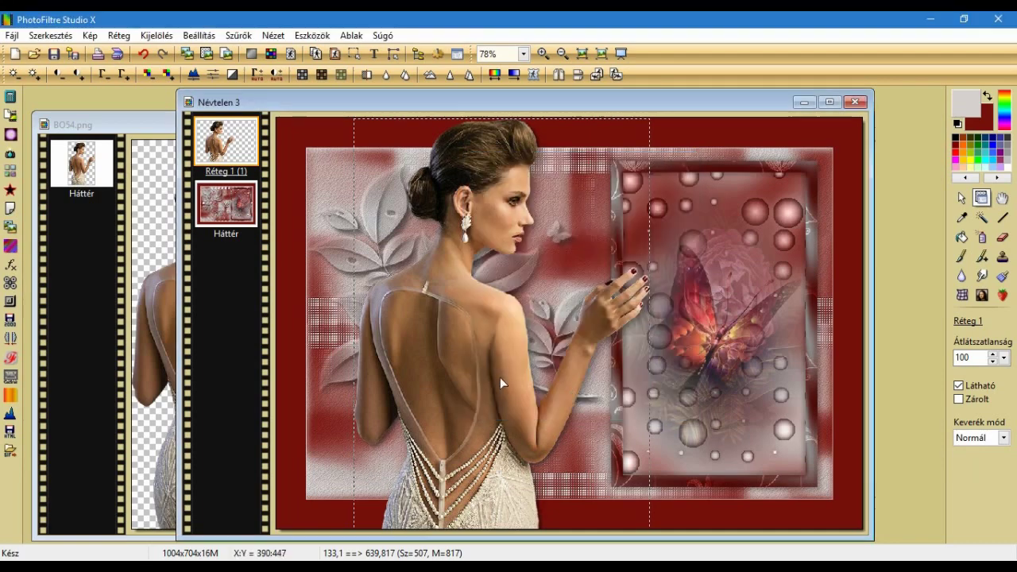
right_click(488, 351)
left_click(525, 271)
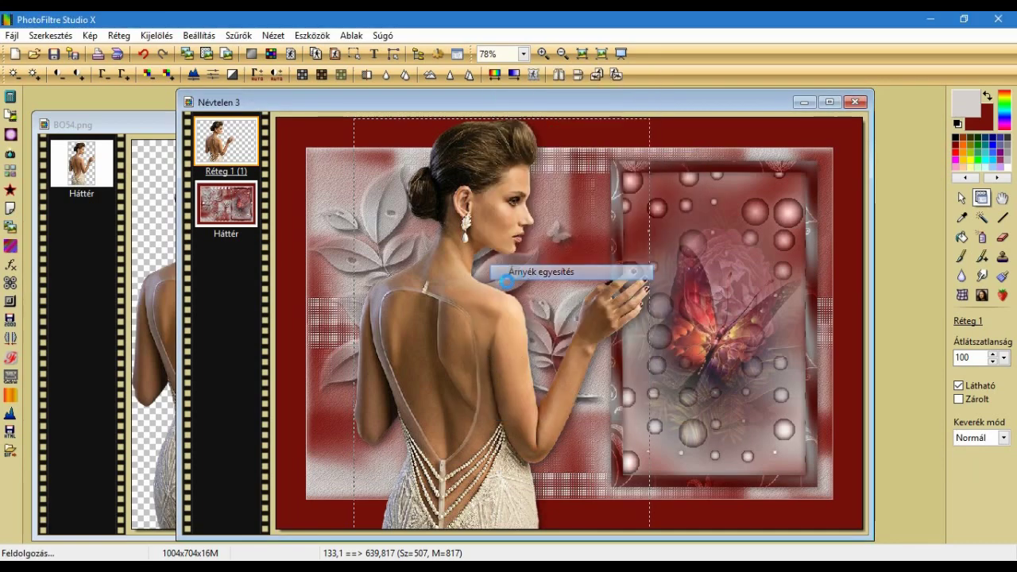
Give the woman layer a second black Élsimított shadow with X and Y offsets -5, opacity 50% and radius 25, and merge it into the layer.
right_click(473, 296)
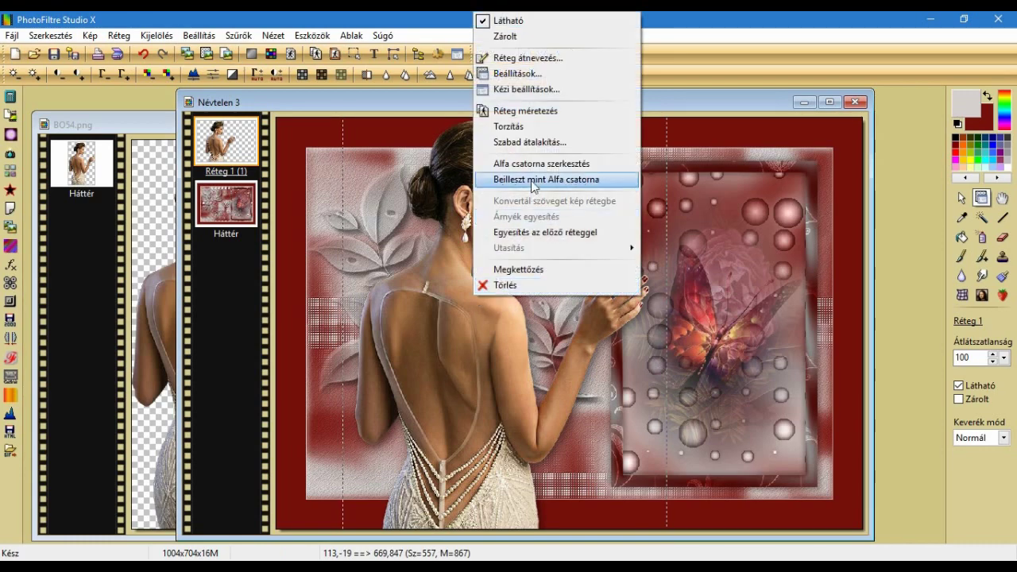
left_click(517, 73)
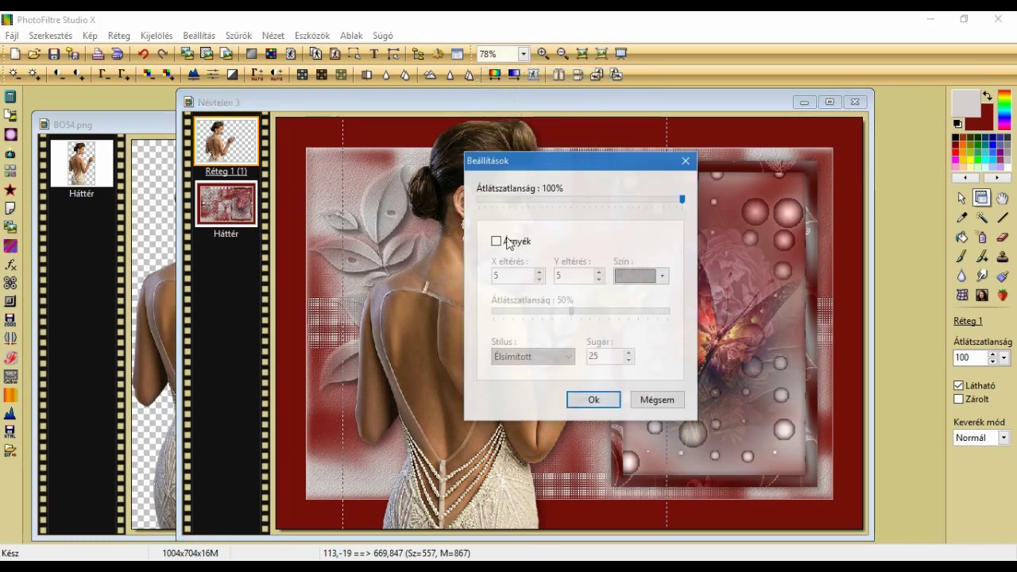
left_click(496, 242)
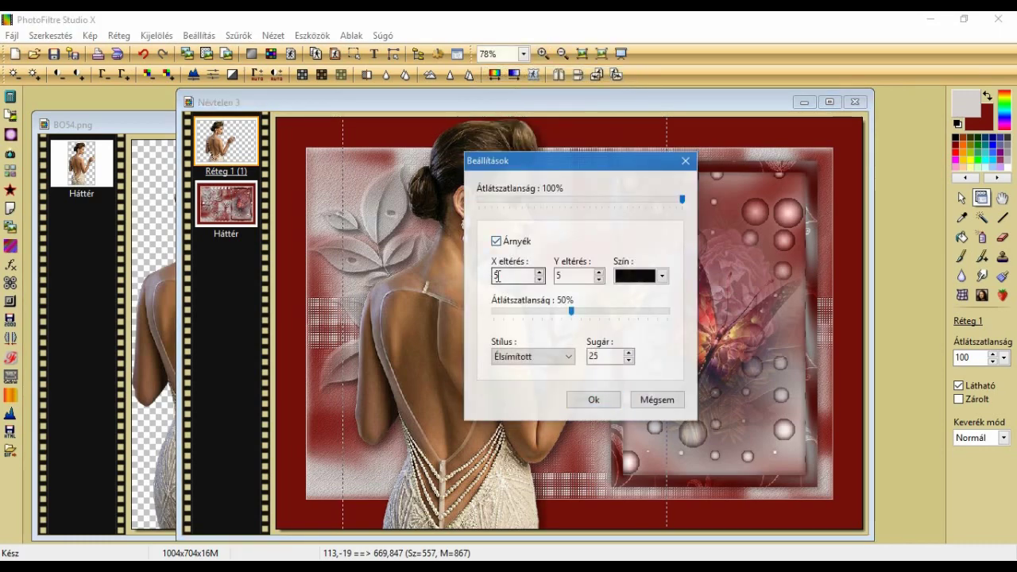
left_click(495, 275)
type("-")
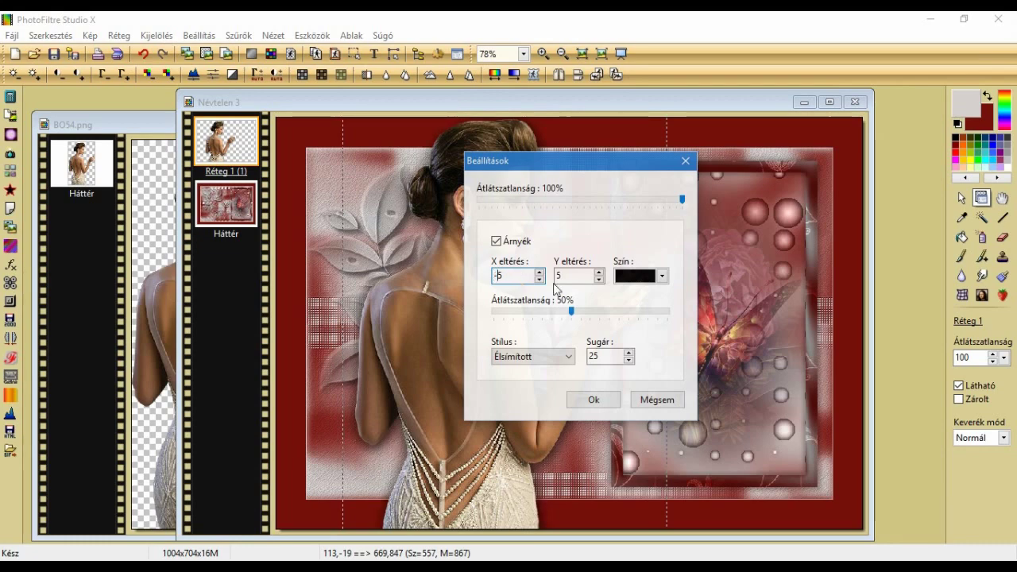
left_click(558, 276)
type("-")
left_click(593, 399)
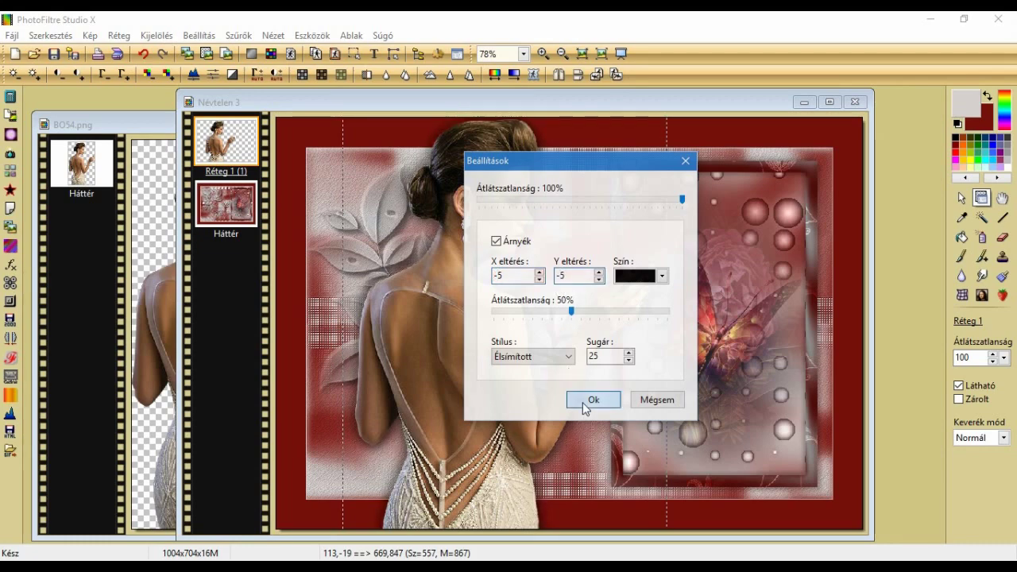
right_click(464, 302)
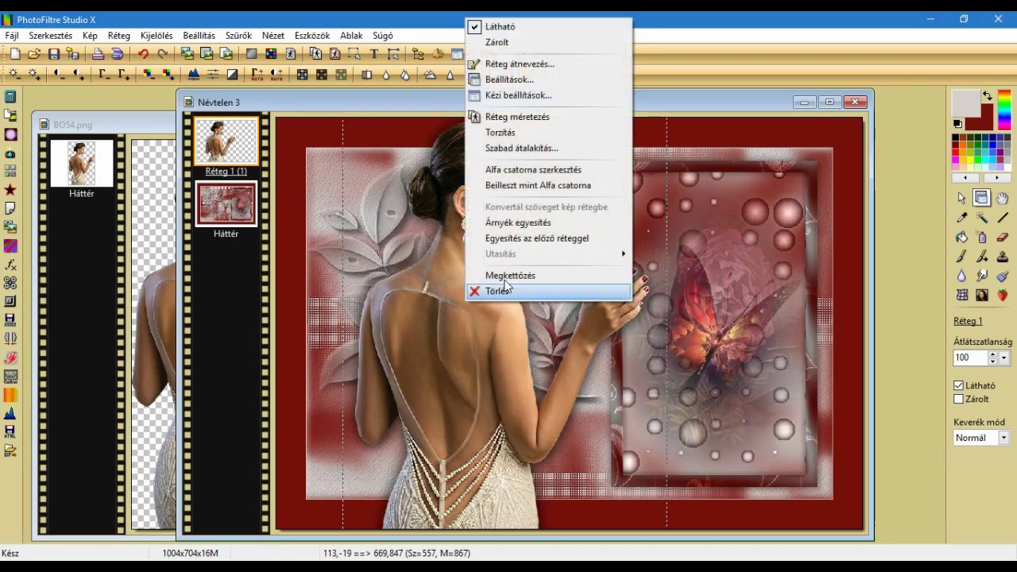
left_click(518, 223)
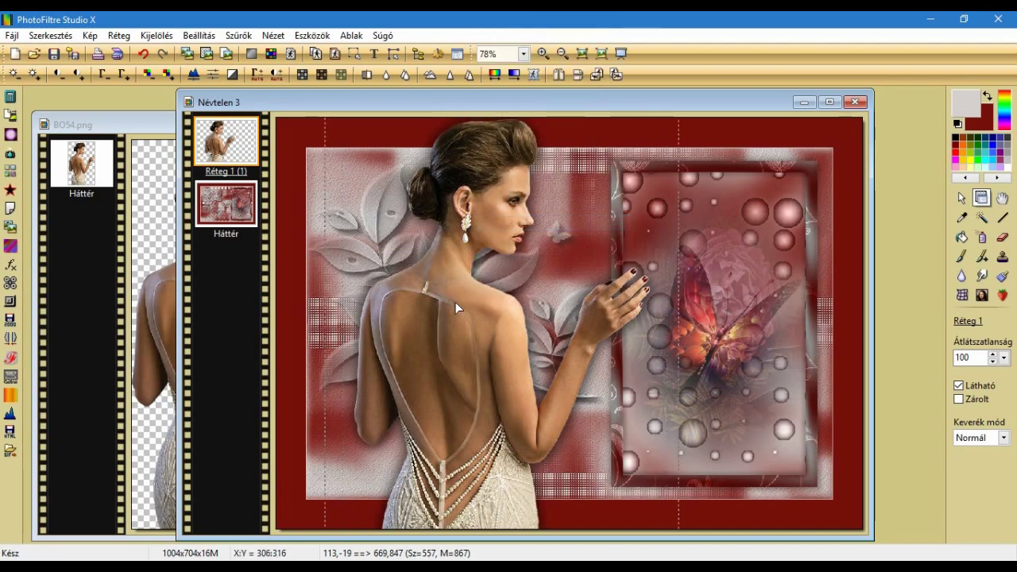
Close the BO54.png image and open e4.png from the 02_09 folder.
left_click(106, 125)
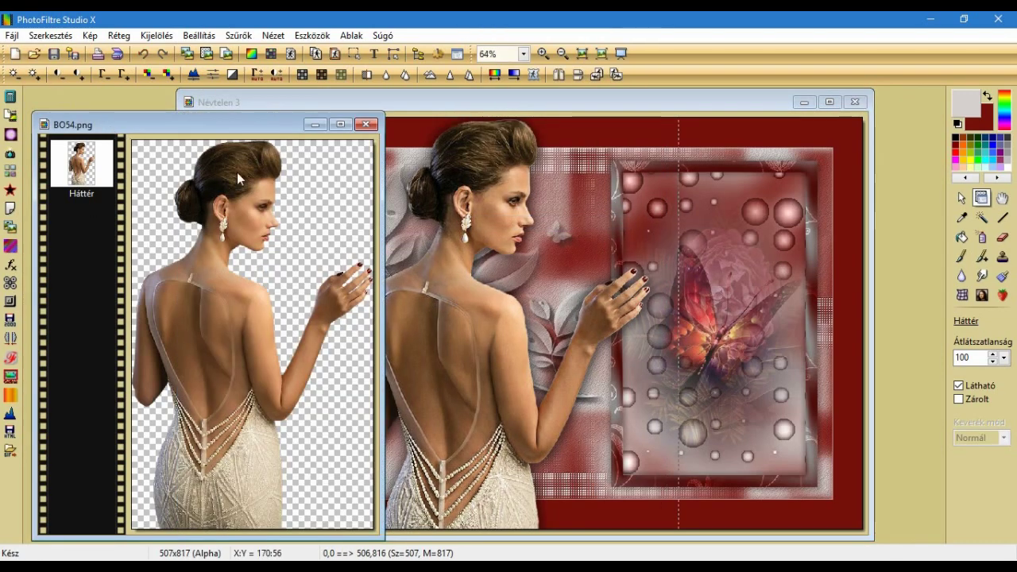
left_click(365, 125)
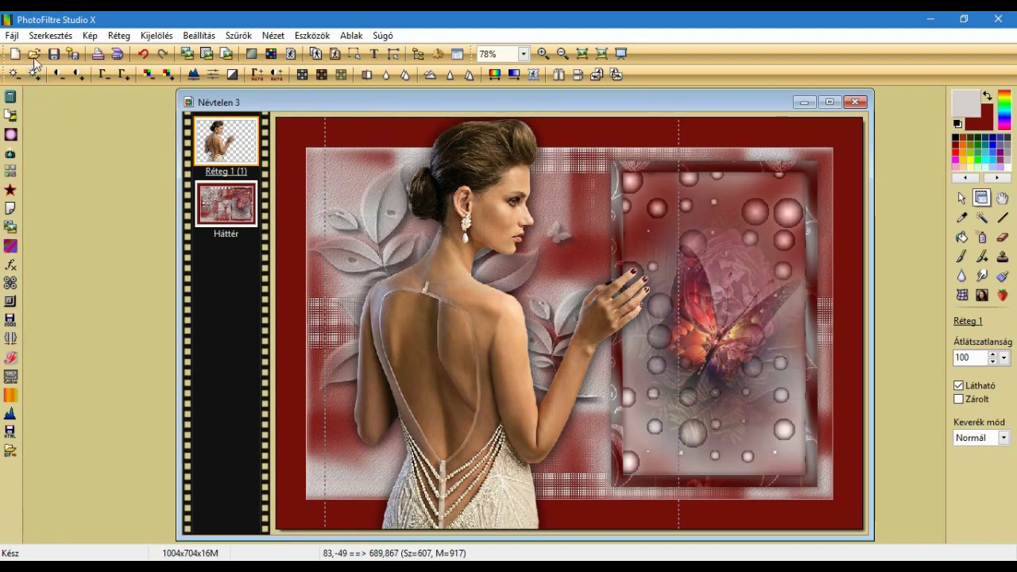
key("ctrl+o")
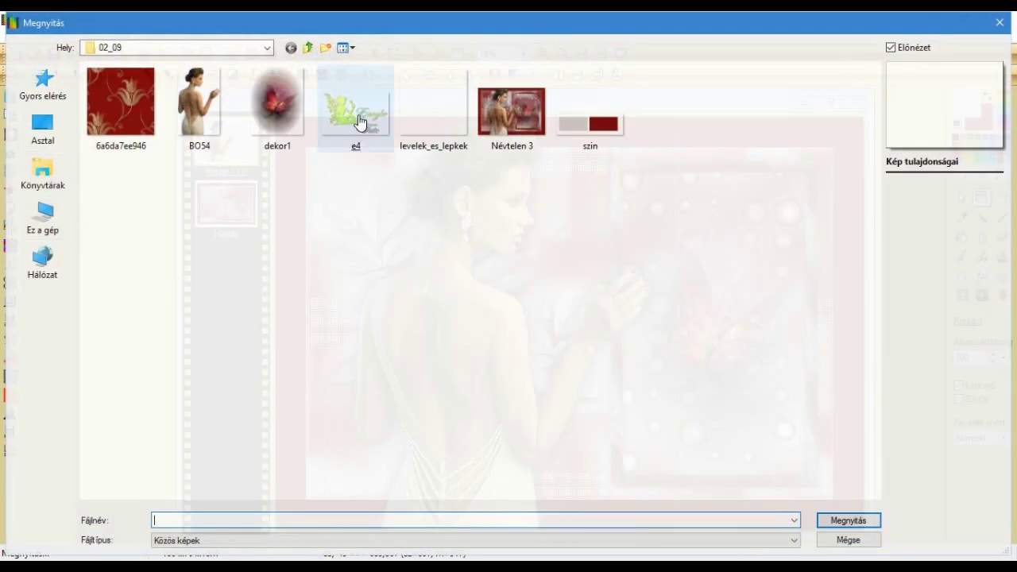
left_click(359, 122)
key("Return")
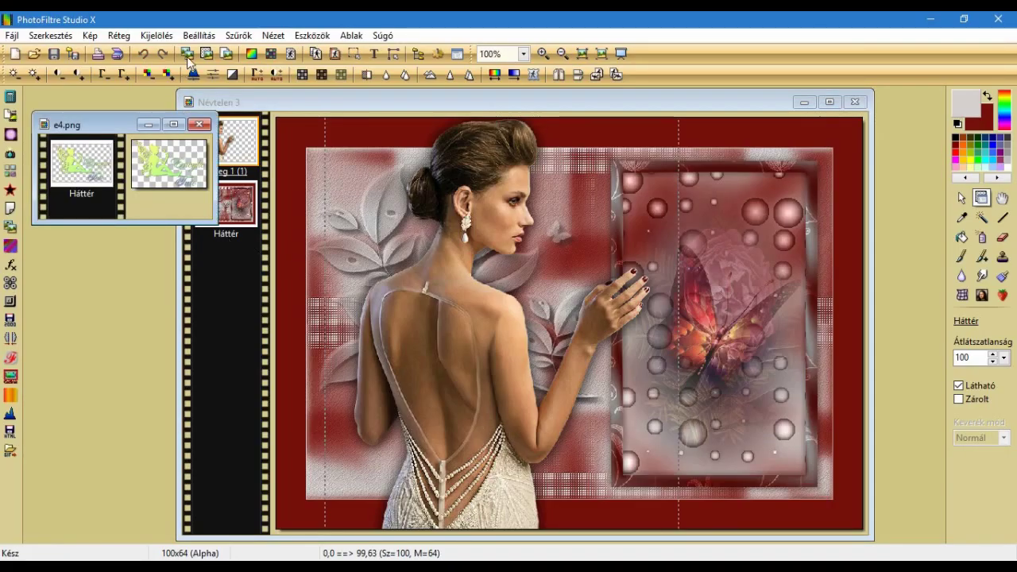
Paste the fairy signature into Névtelen 3 as a layer, place it at about X 3, Y 637, and set its blend mode to Fényesség.
left_click(243, 106)
key("ctrl+v")
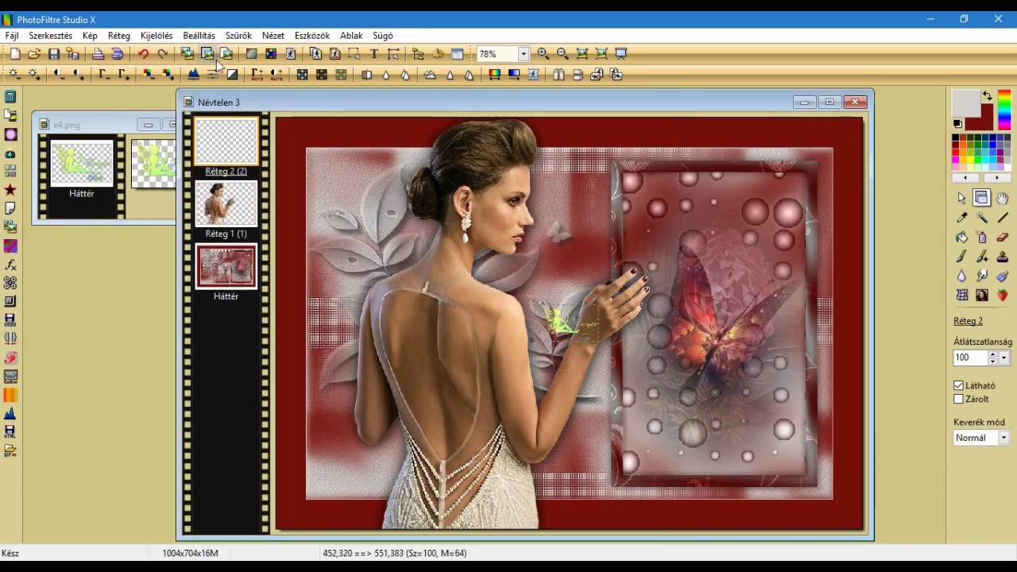
left_click_drag(563, 334, 303, 520)
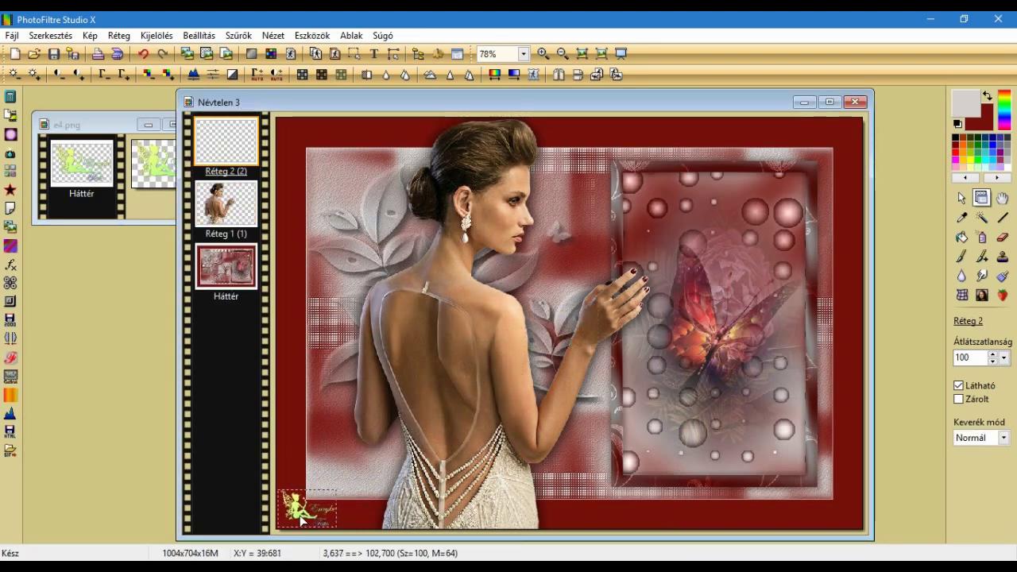
left_click(1004, 438)
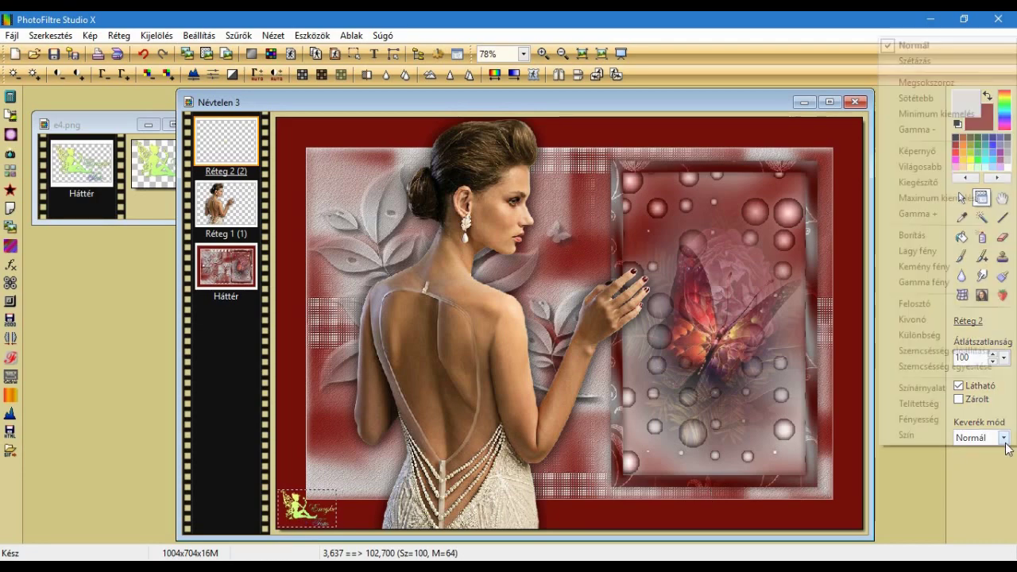
left_click(953, 420)
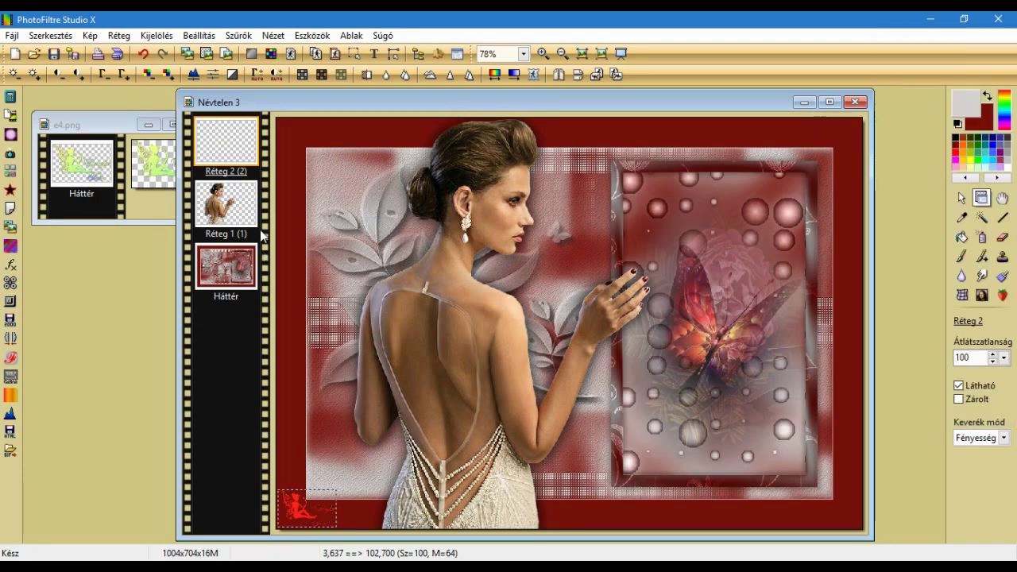
Set up a black Élsimított shadow for the signature layer with X and Y offsets 1, opacity 100% and radius 1.
right_click(243, 151)
left_click(290, 208)
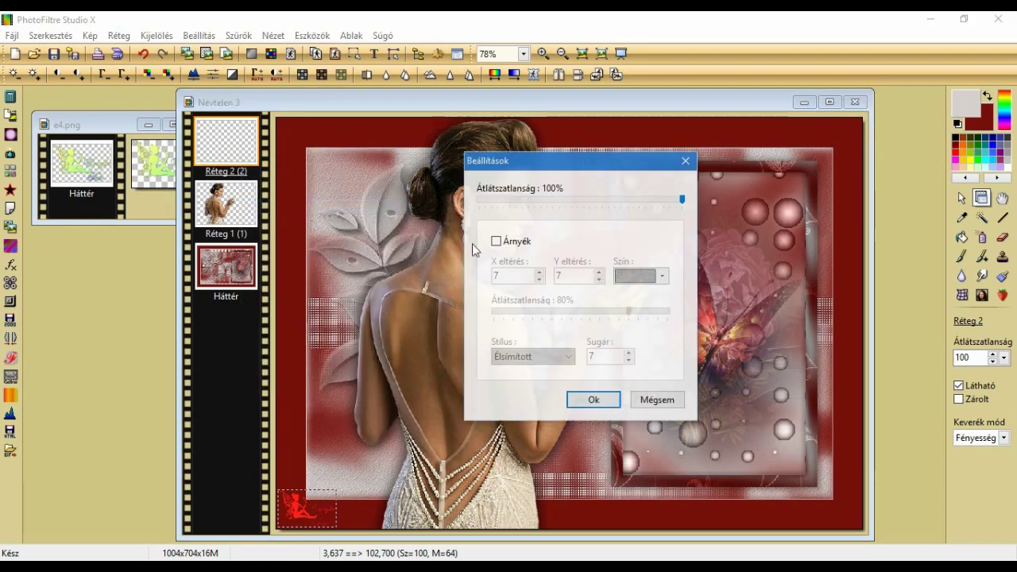
left_click(495, 240)
double_click(522, 276)
type("1")
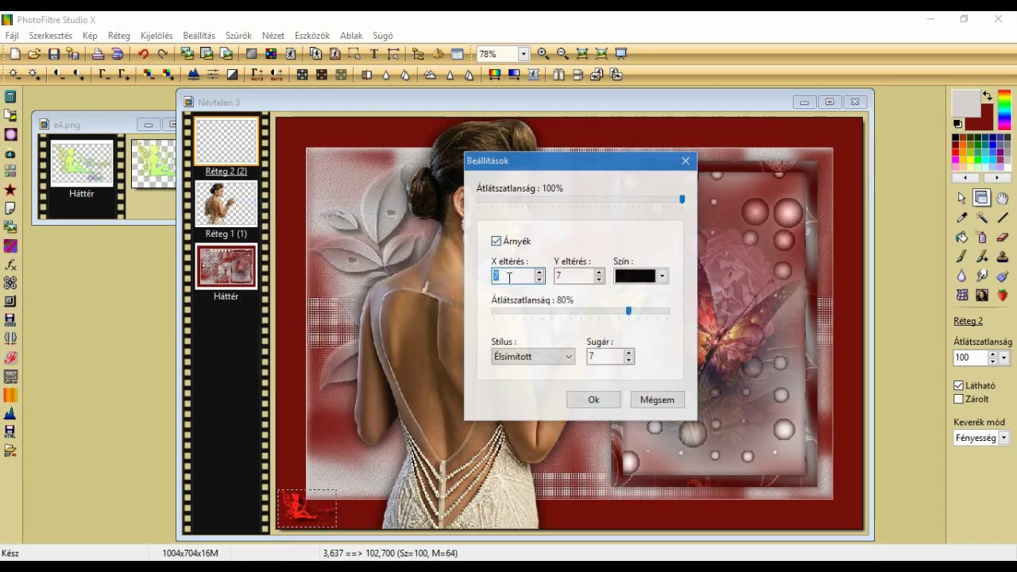
double_click(565, 276)
type("1")
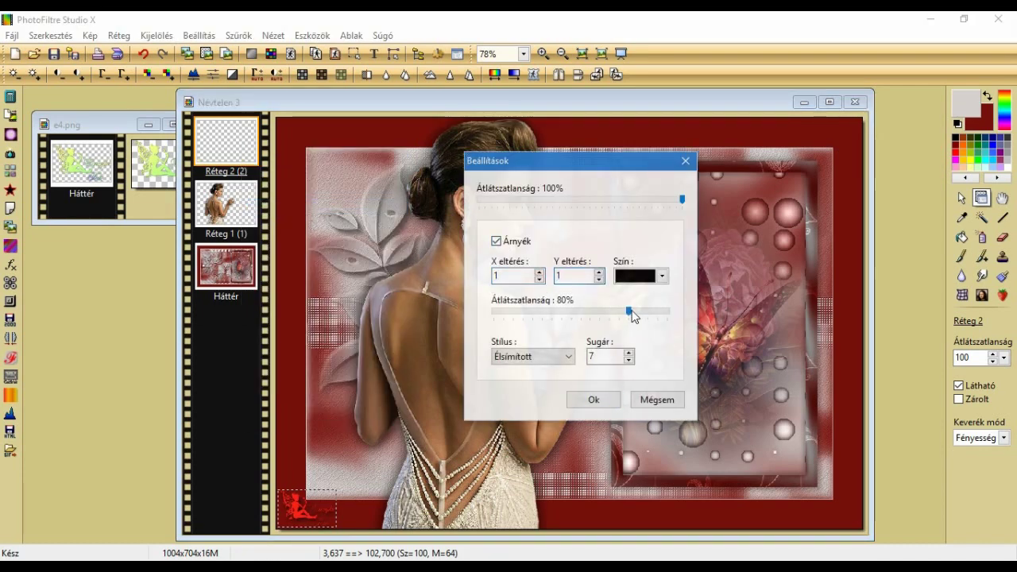
left_click_drag(628, 311, 681, 310)
left_click(614, 360)
double_click(614, 360)
type("1")
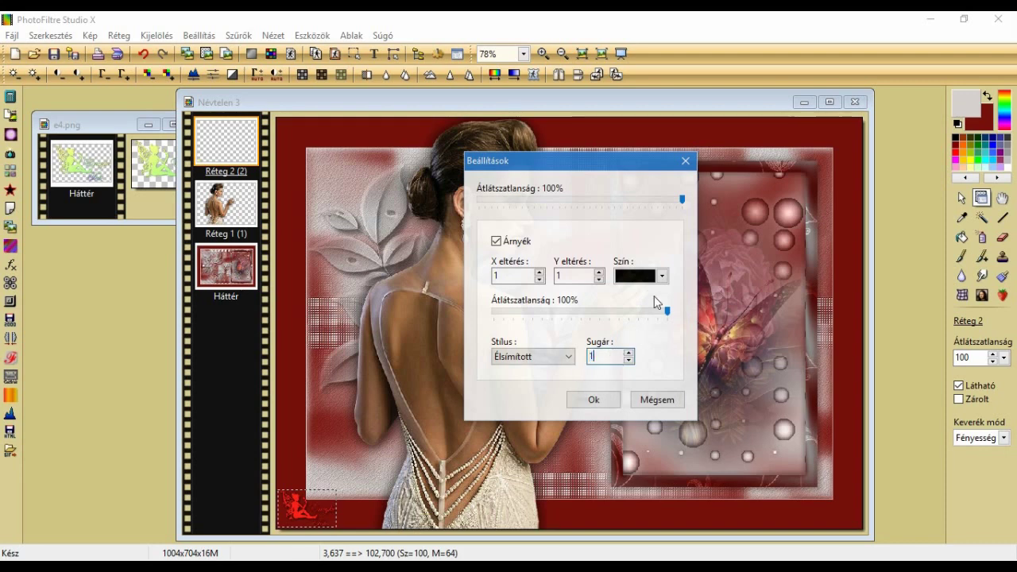
Set the signature layer's own opacity to 70%, apply the settings, and merge the shadow into the layer.
left_click_drag(619, 208, 619, 209)
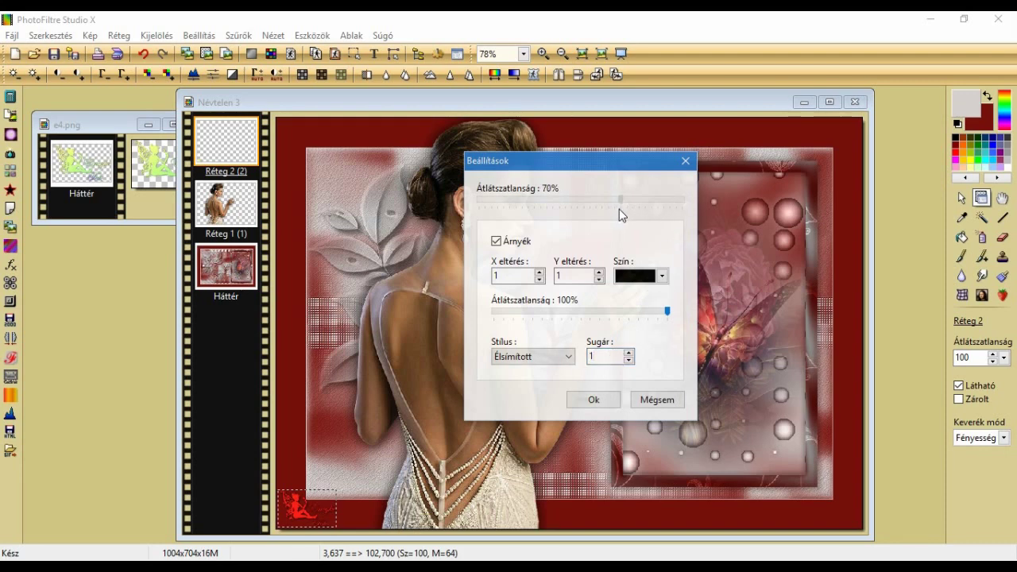
left_click(594, 399)
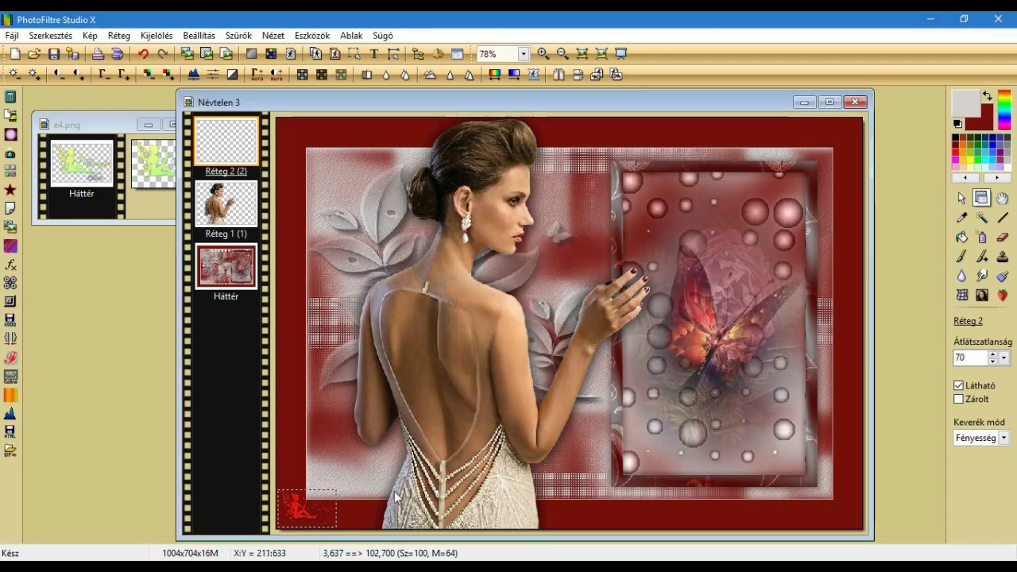
right_click(302, 511)
left_click(342, 440)
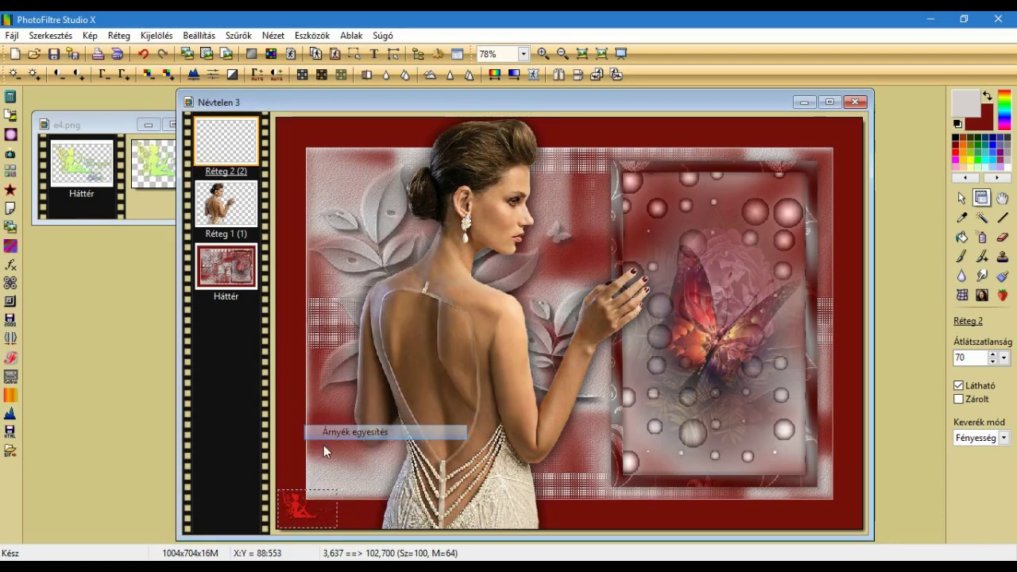
Sharpen the signature layer with the Mikro kontraszt filter at 100% intensity and a 12-pixel radius.
left_click(236, 35)
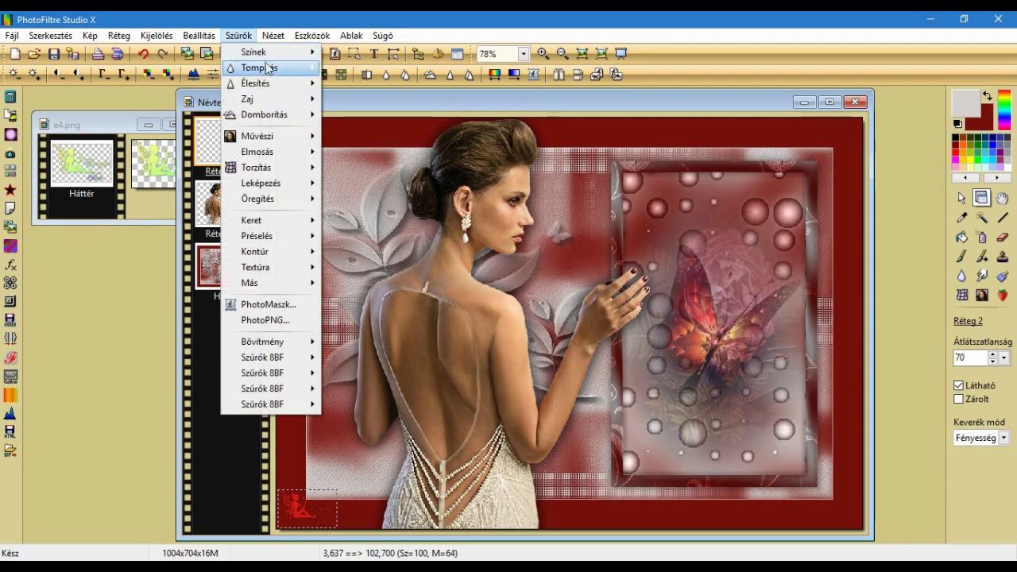
mouse_move(315, 100)
mouse_move(285, 83)
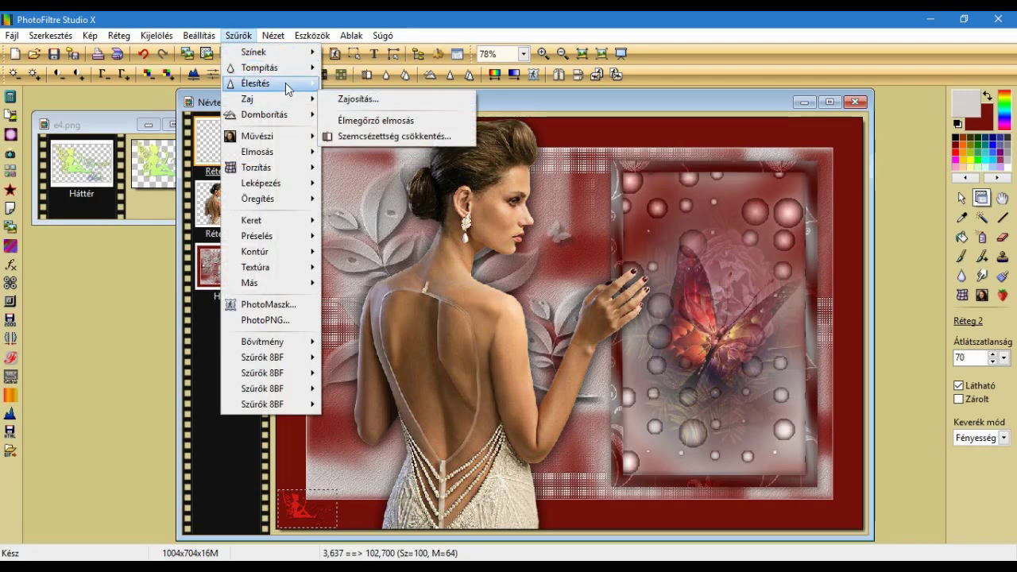
left_click(360, 158)
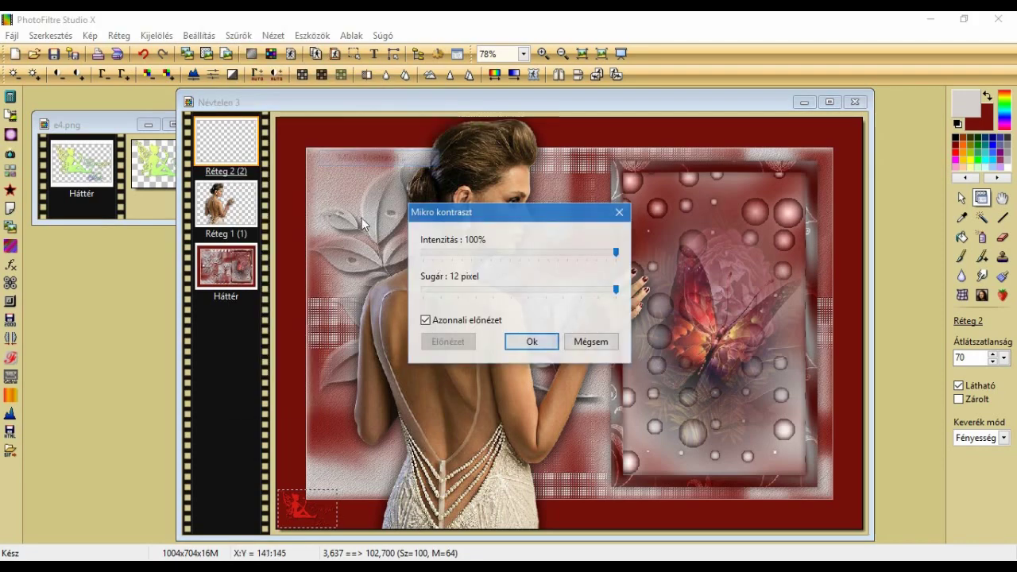
left_click(518, 347)
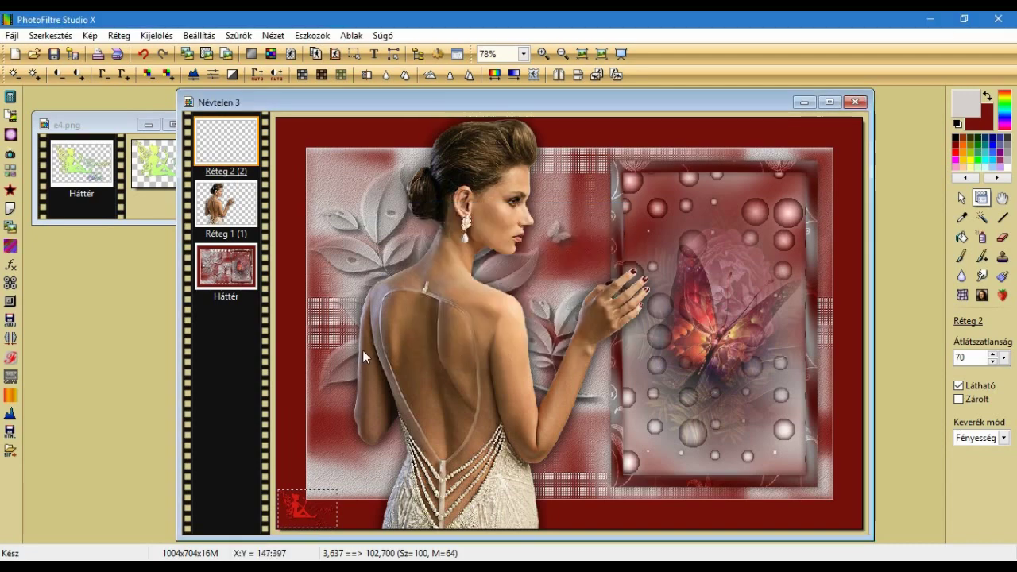
Merge all layers of Névtelen 3 and resize the image to 800 pixels wide, keeping its proportions.
left_click(119, 37)
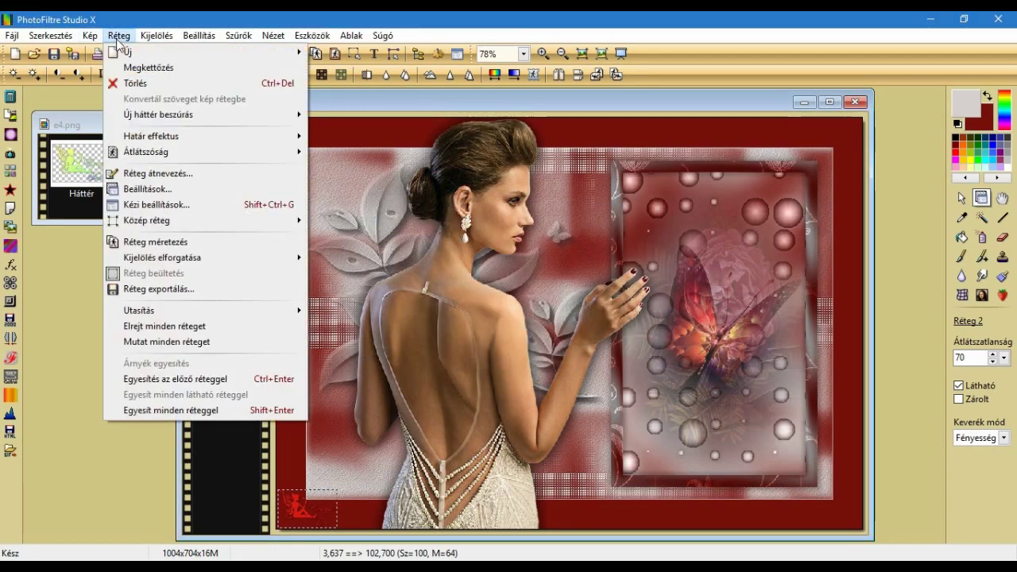
left_click(201, 414)
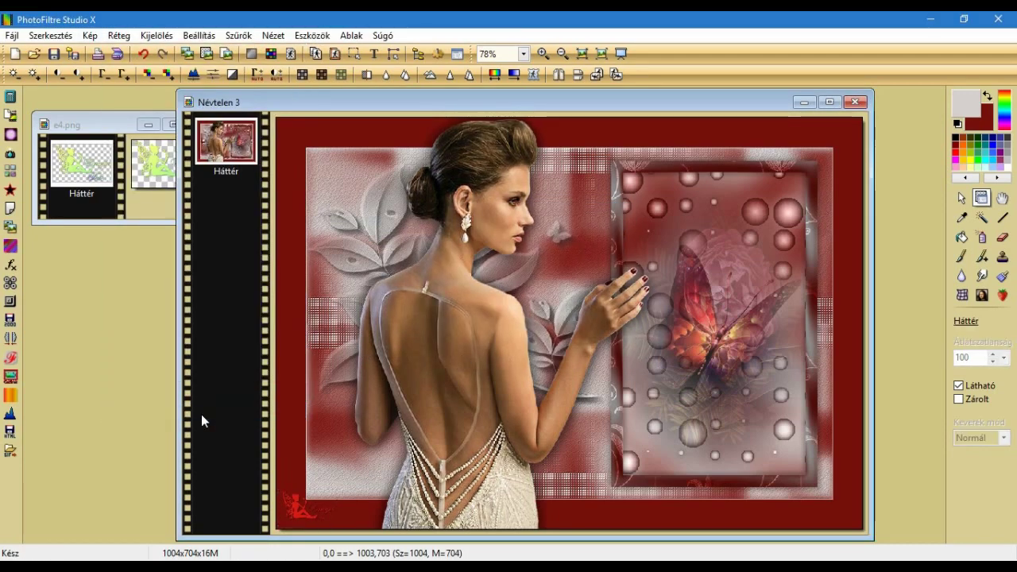
left_click(90, 36)
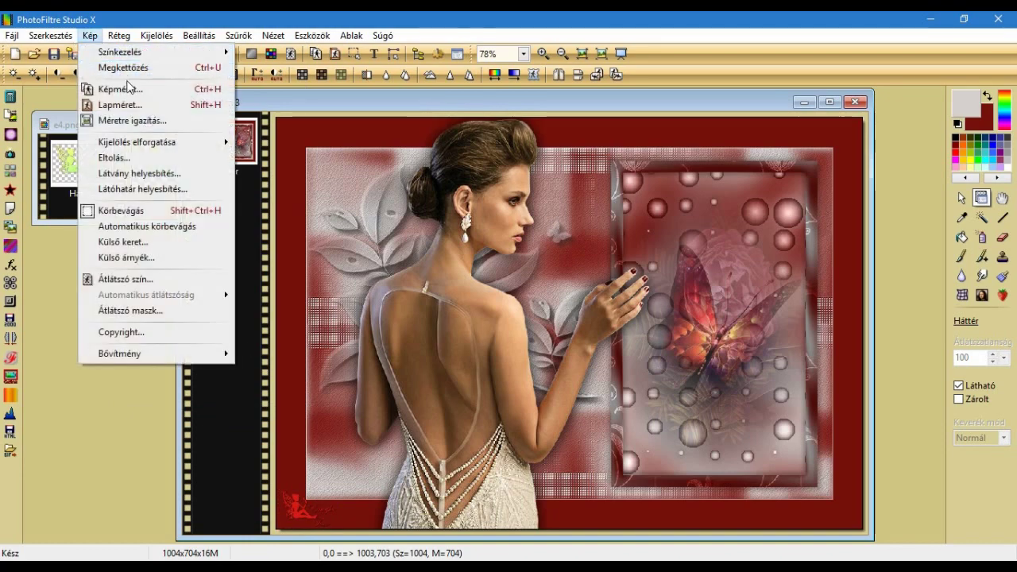
left_click(129, 89)
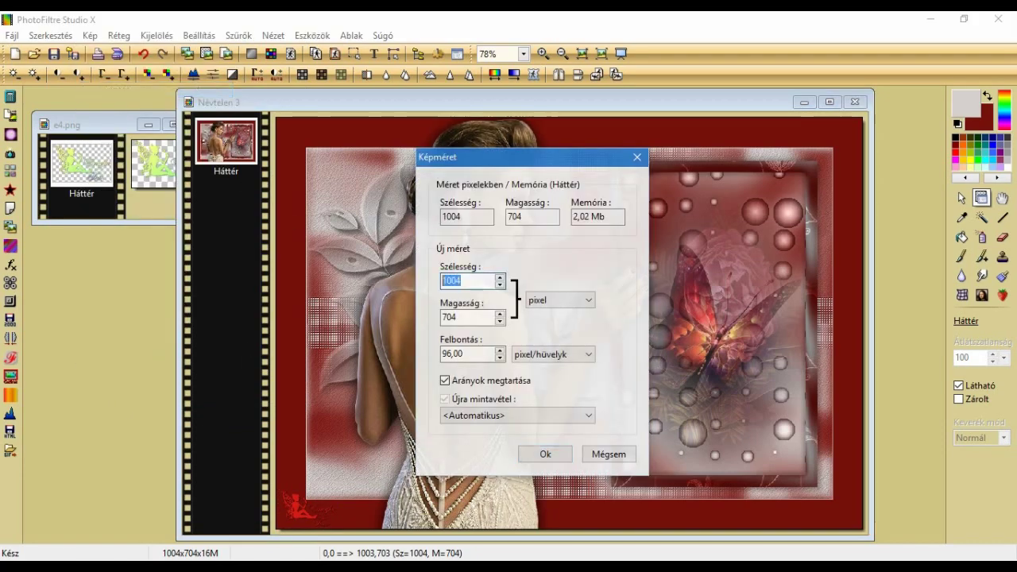
type("00")
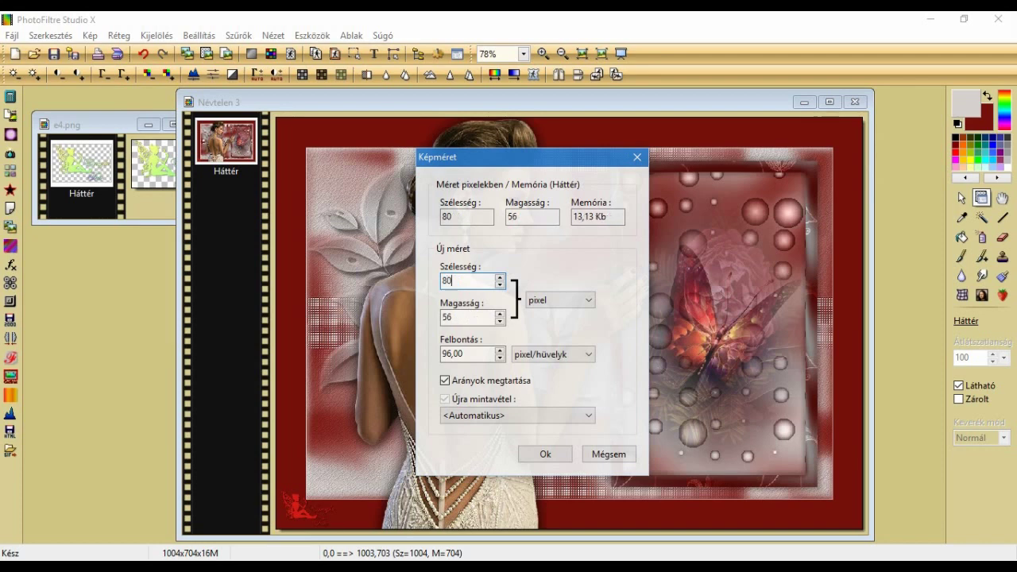
left_click(535, 451)
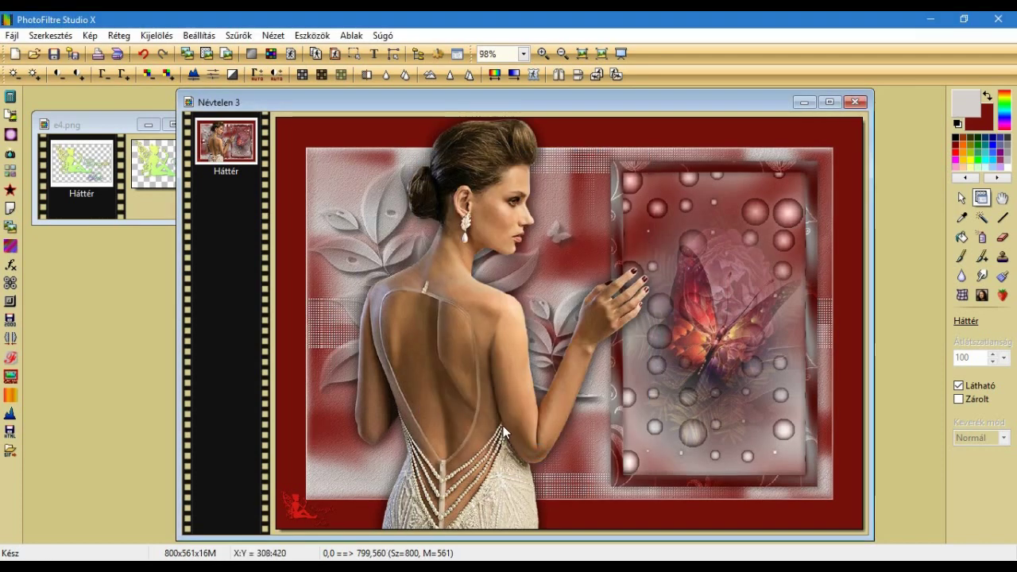